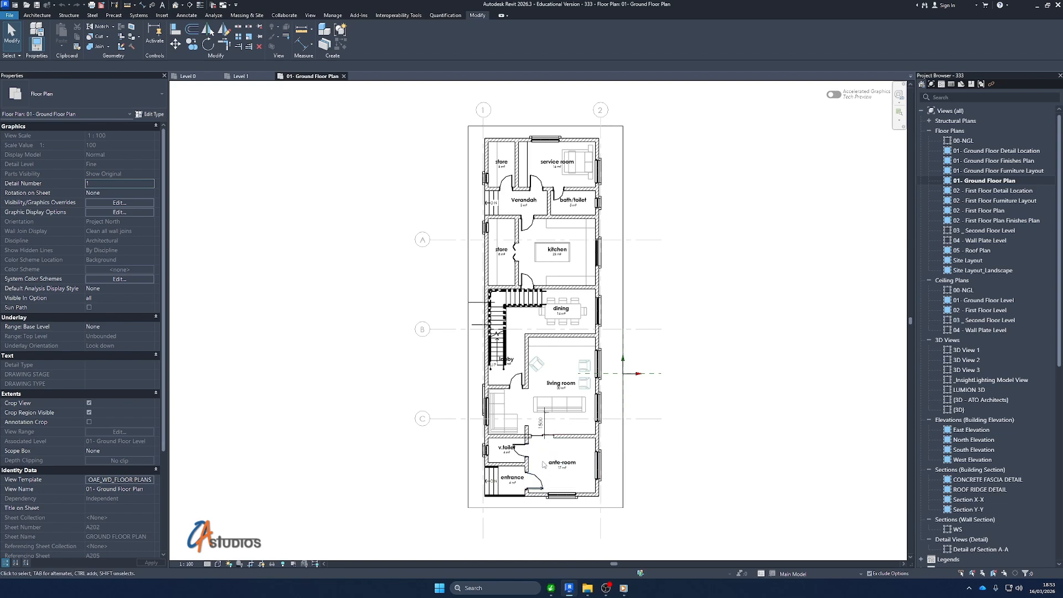
Compare the ground floor plan with Option 1, Option 2 and Option 3 of the living room layout active in turn
scroll(548, 459, up, 3)
scroll(556, 394, down, 1)
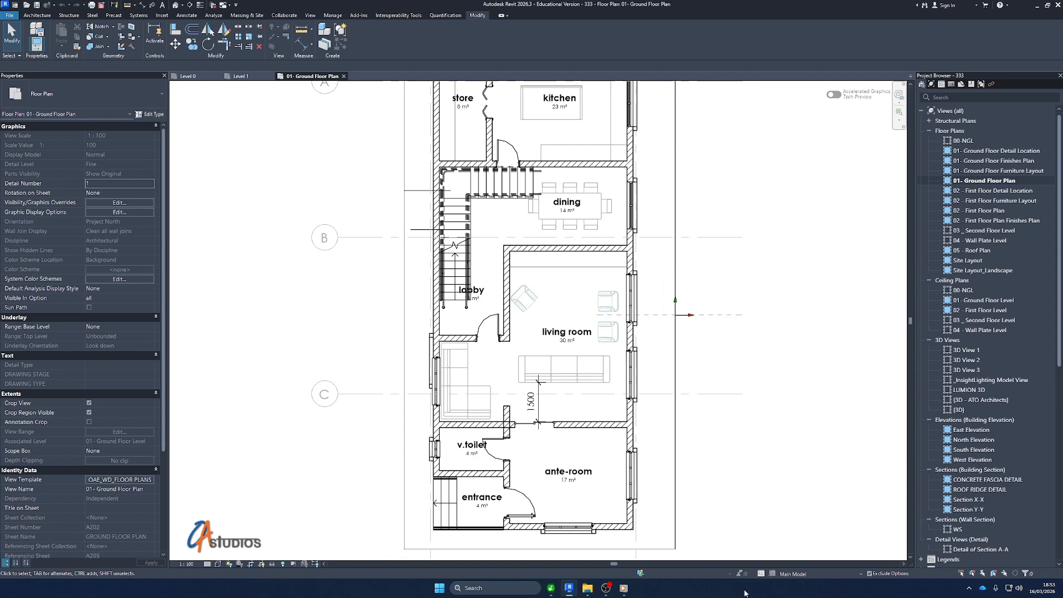
click(861, 574)
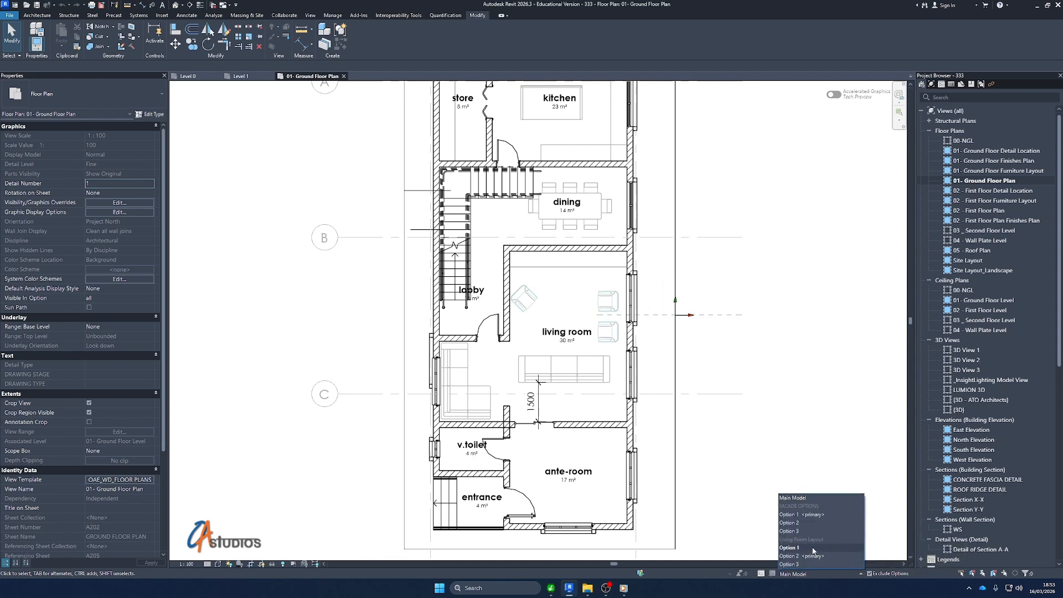
click(812, 548)
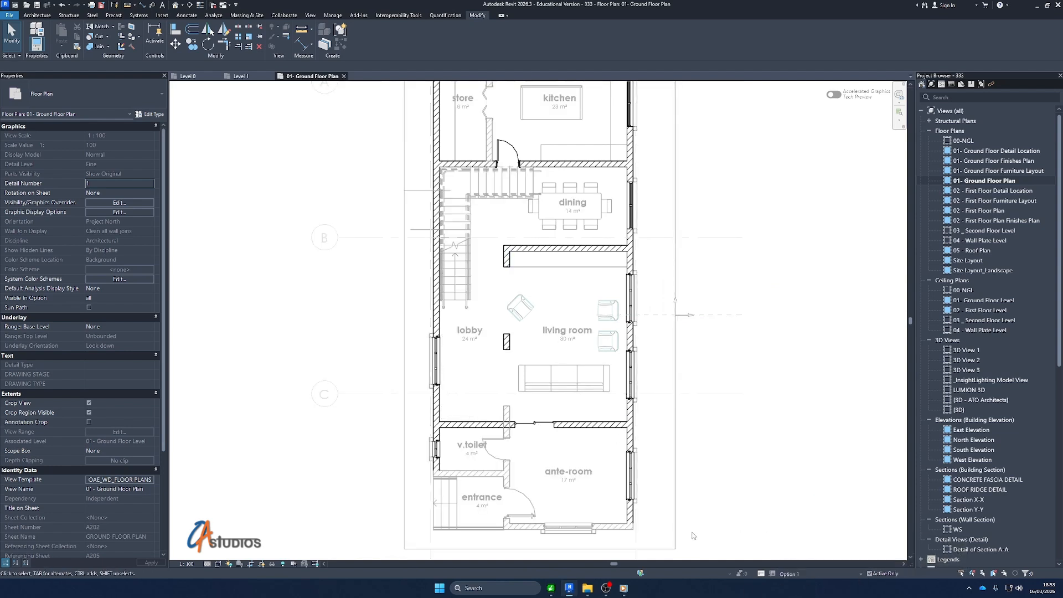
click(797, 574)
click(800, 556)
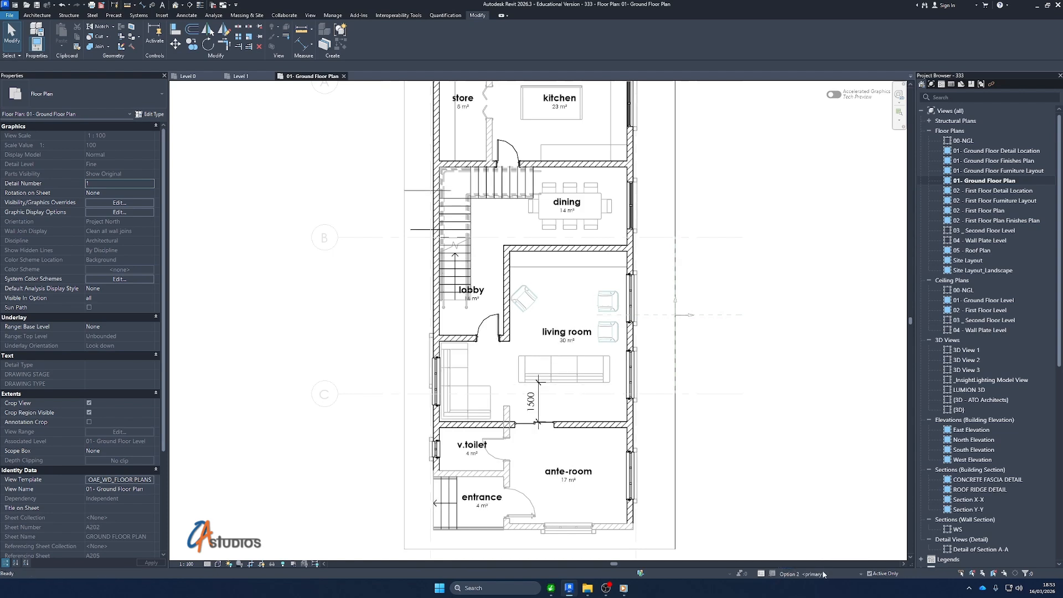
click(825, 574)
click(814, 562)
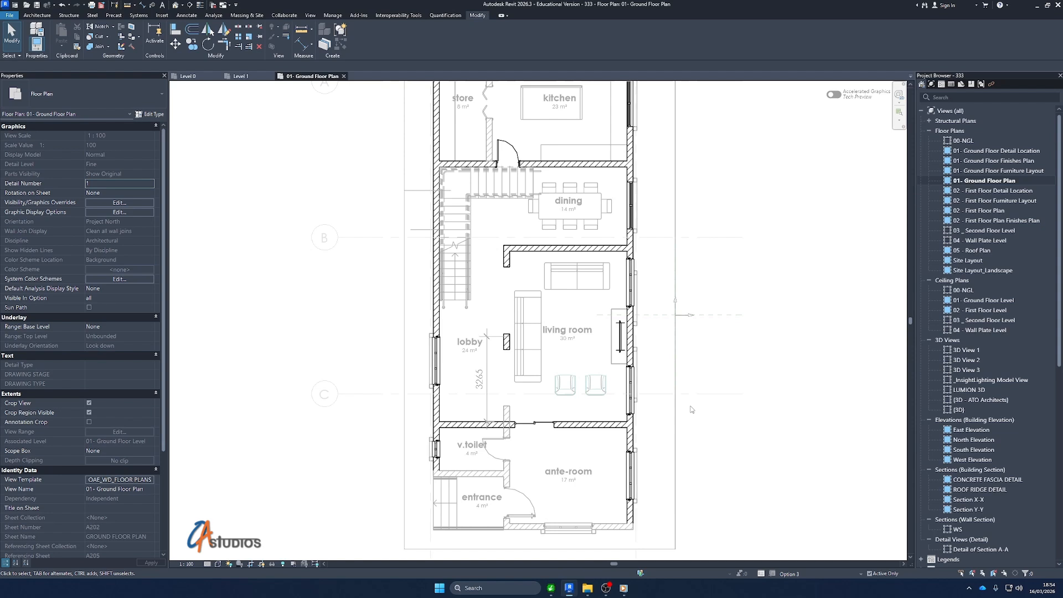
click(486, 391)
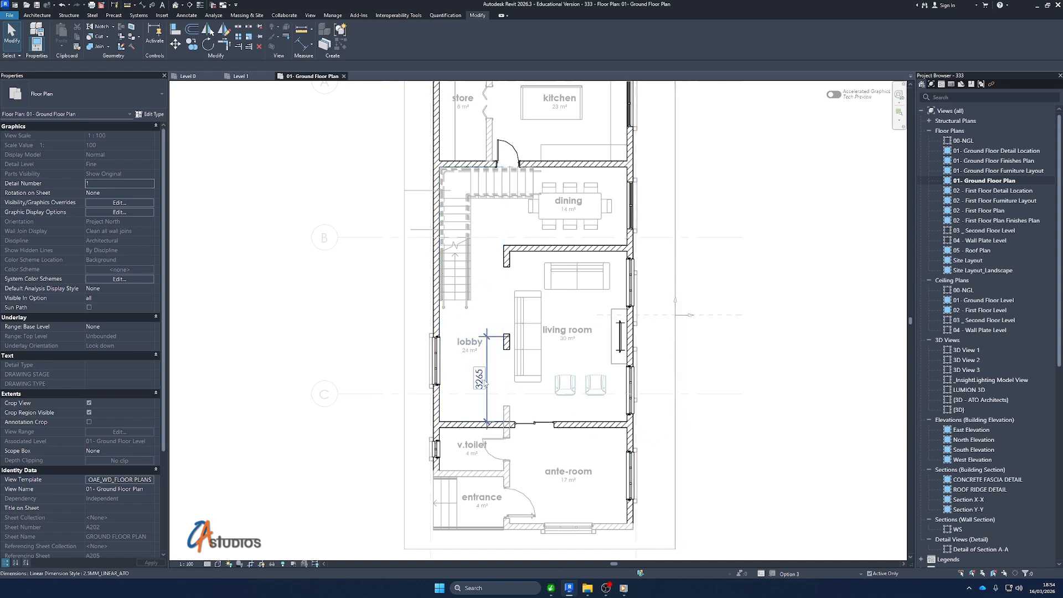
scroll(487, 395, down, 1)
key(Escape)
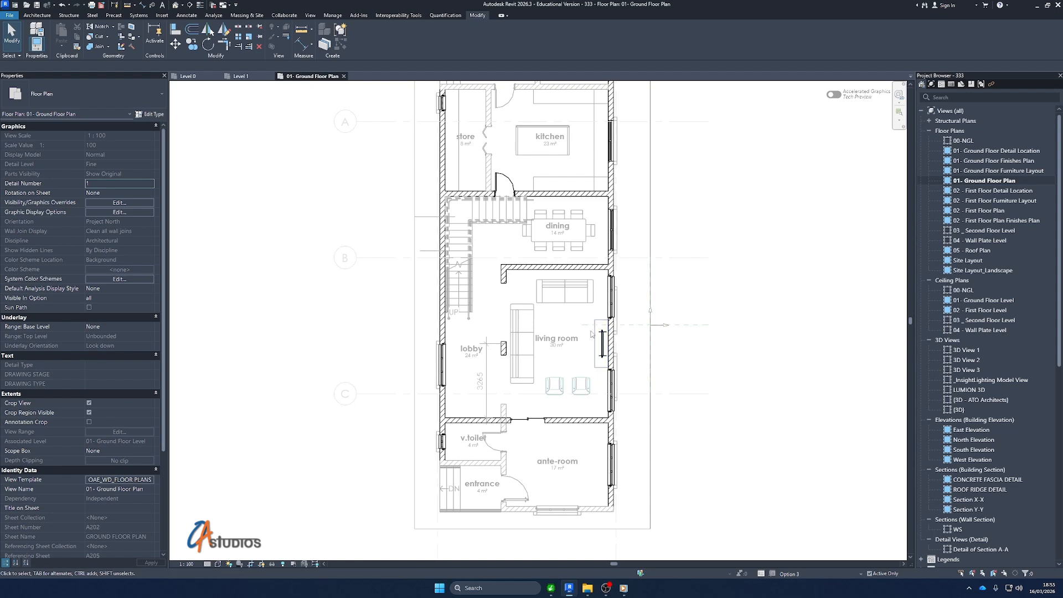
Duplicate the 01- Ground Floor Plan view without detailing, inspect the copy for missing annotations and close it
right_click(971, 181)
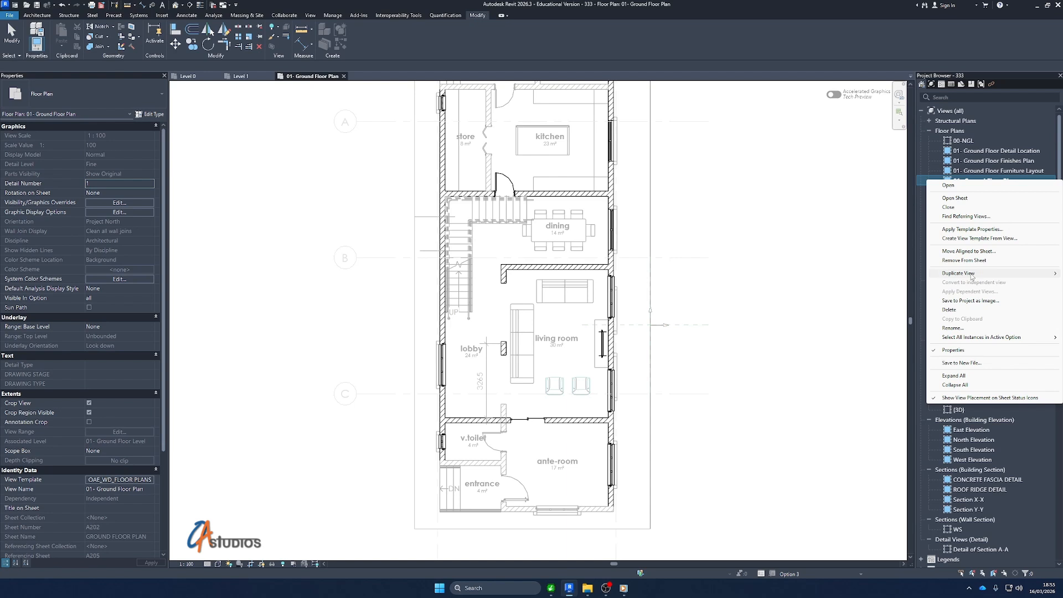
mouse_move(972, 275)
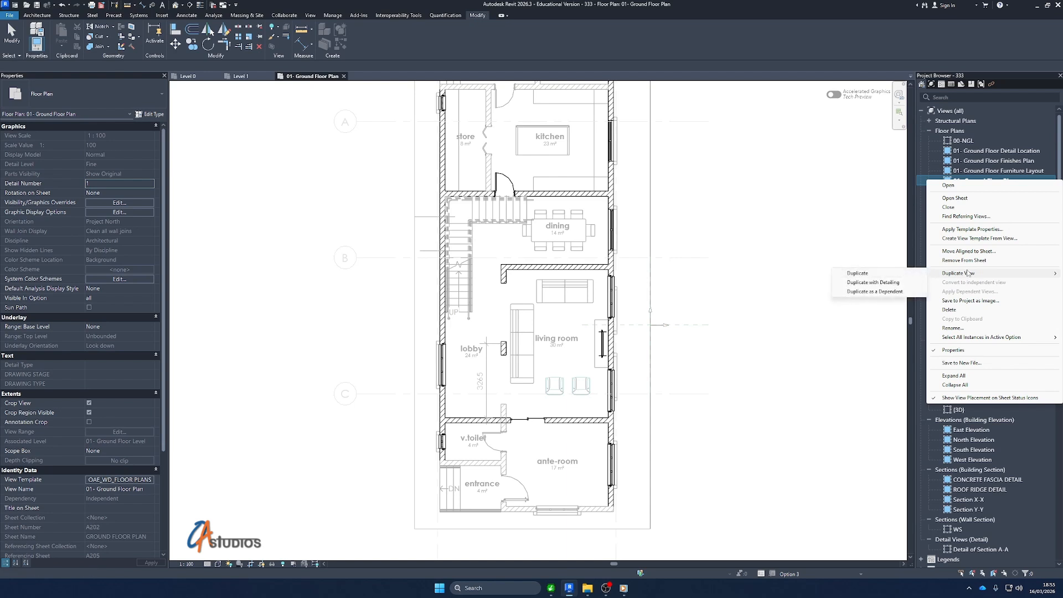
click(859, 274)
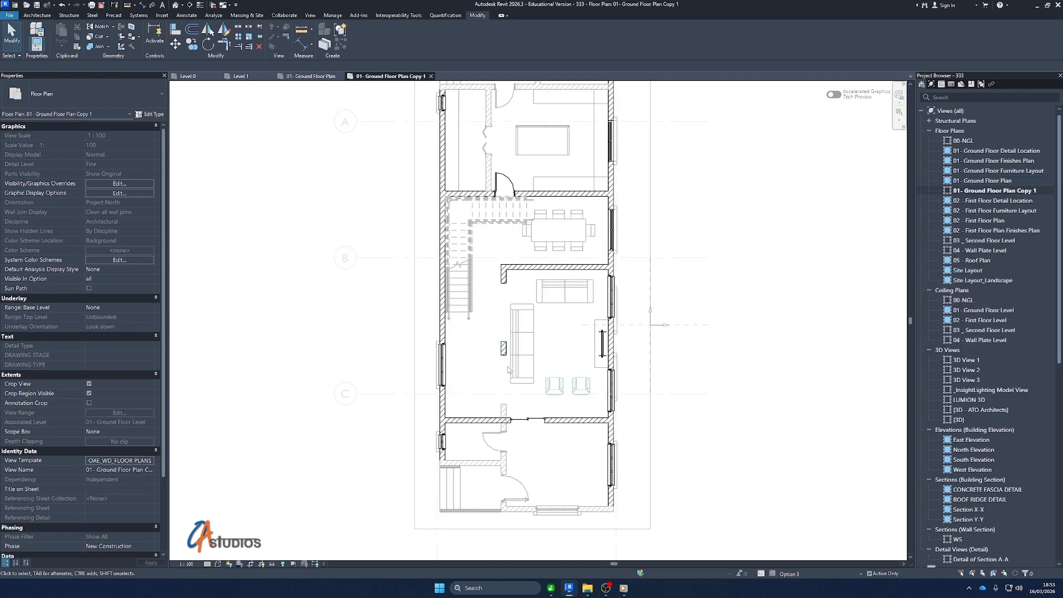
scroll(507, 369, down, 2)
scroll(490, 296, up, 2)
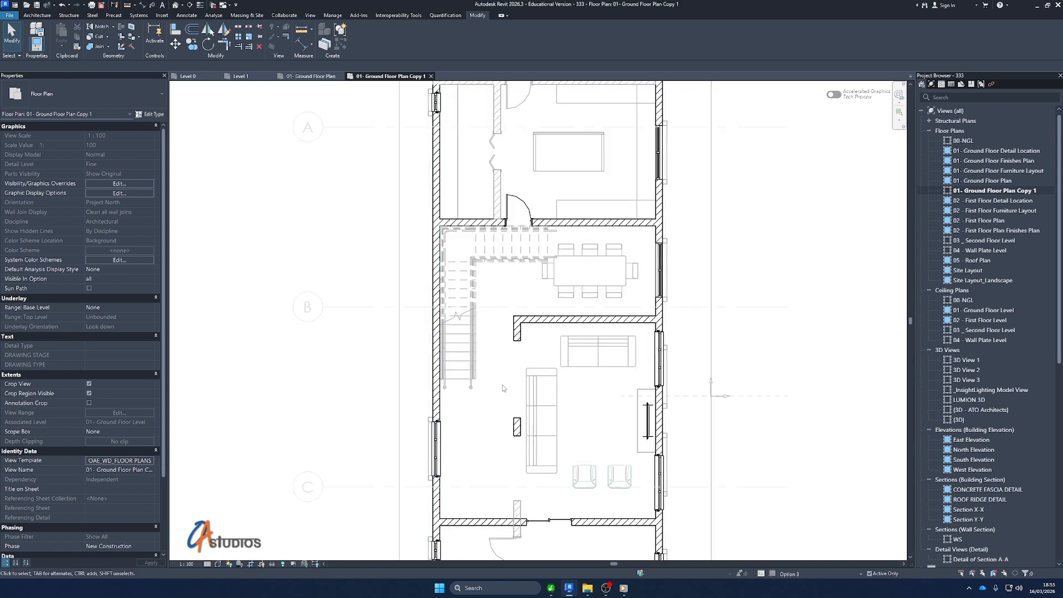
scroll(503, 392, down, 2)
scroll(414, 271, up, 3)
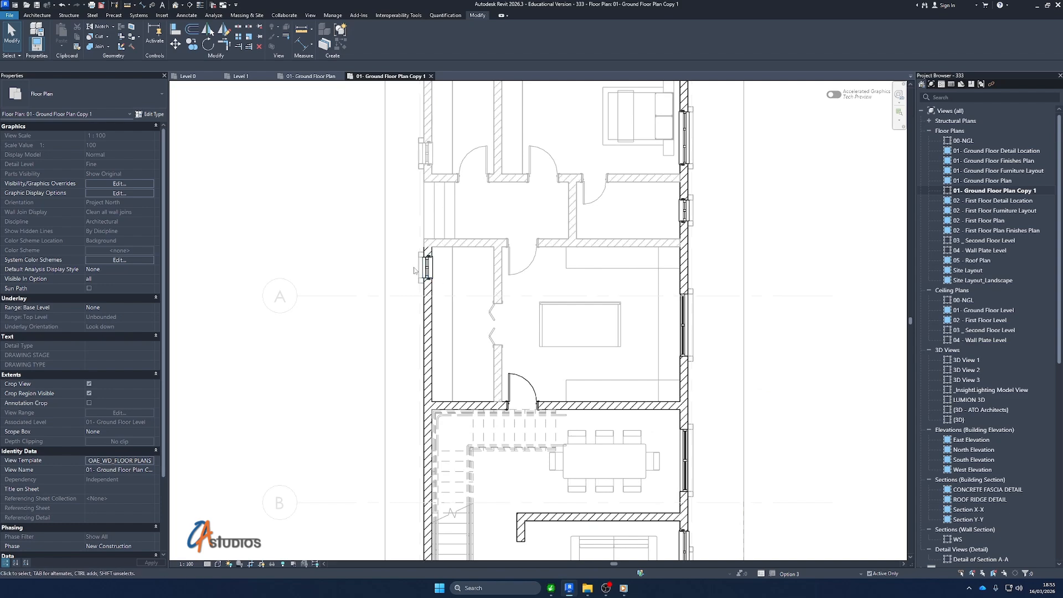
scroll(414, 271, down, 2)
scroll(525, 447, down, 2)
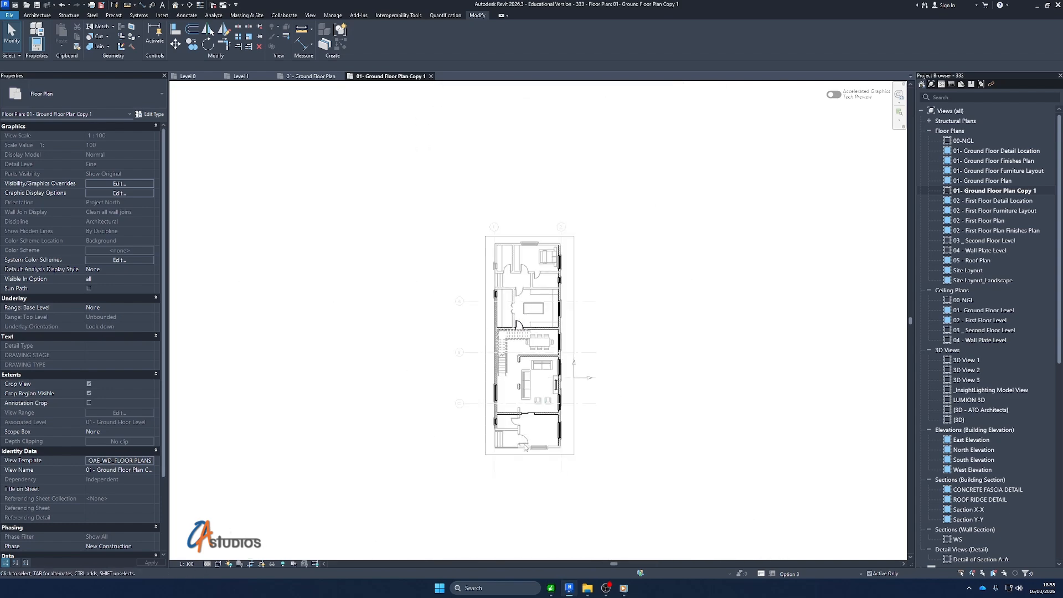
scroll(525, 447, up, 2)
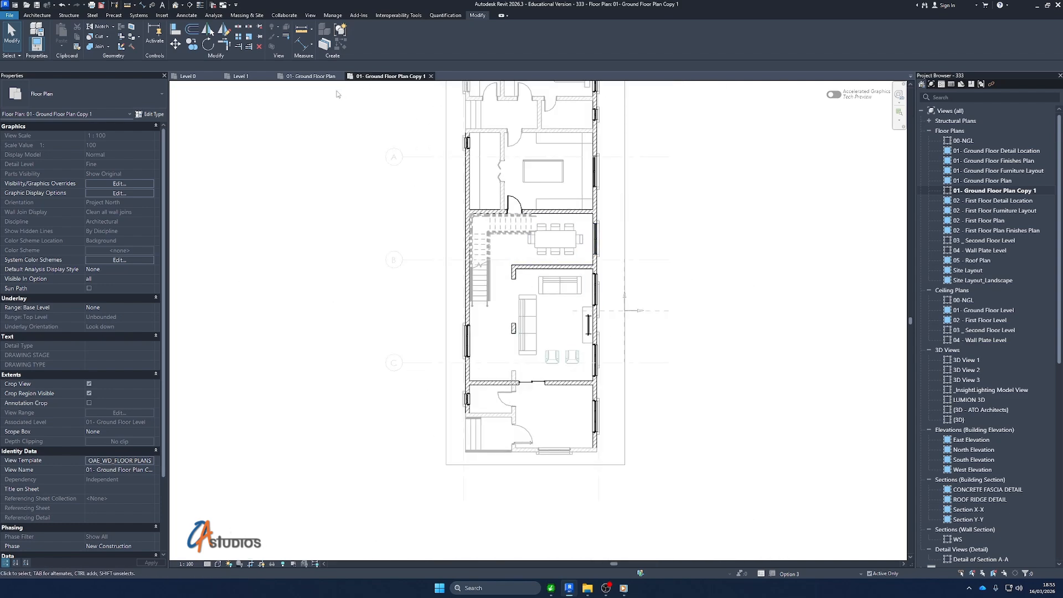
click(431, 76)
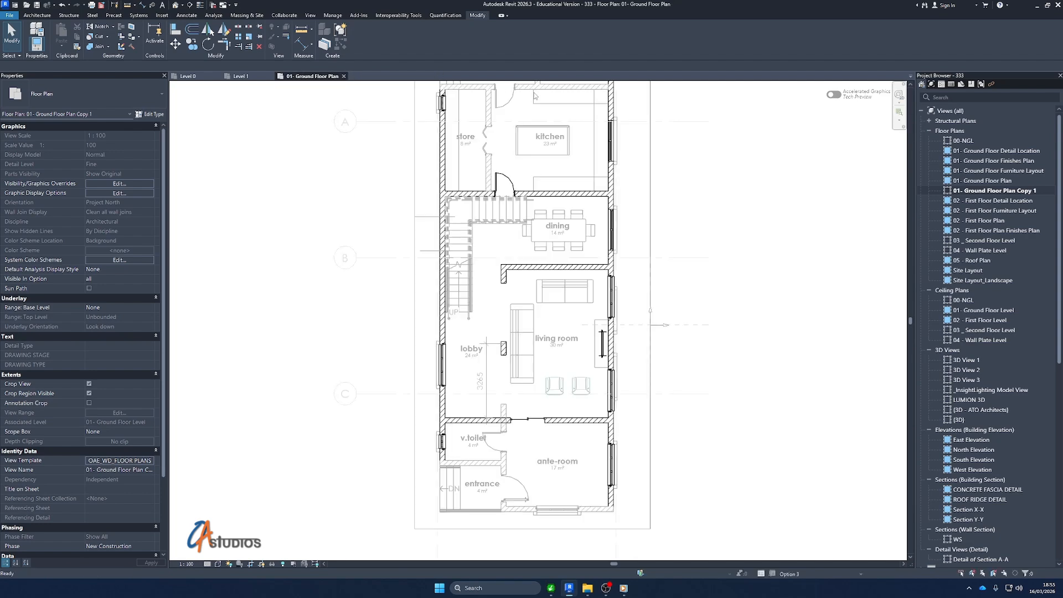
Duplicate the 01- Ground Floor Plan view with detailing and check the copy's room tags, dimension and detail lines
right_click(997, 182)
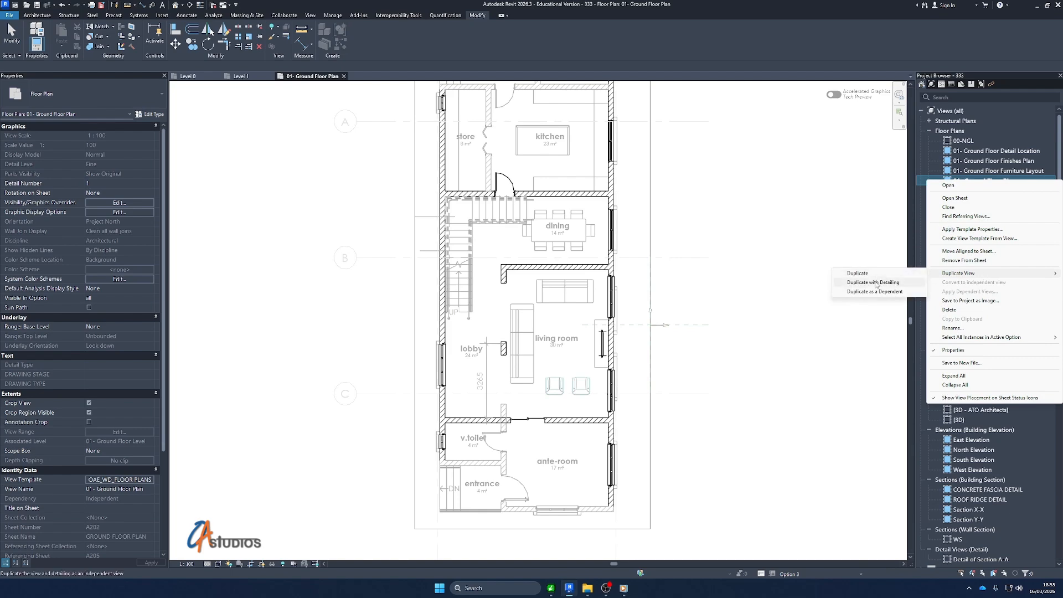
click(876, 284)
scroll(476, 382, up, 2)
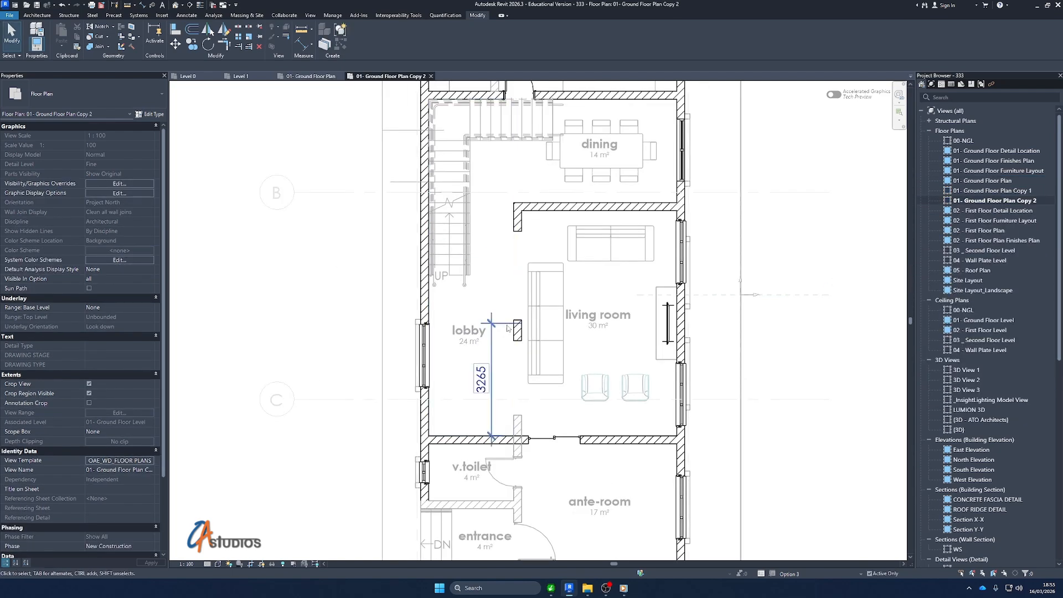
click(598, 314)
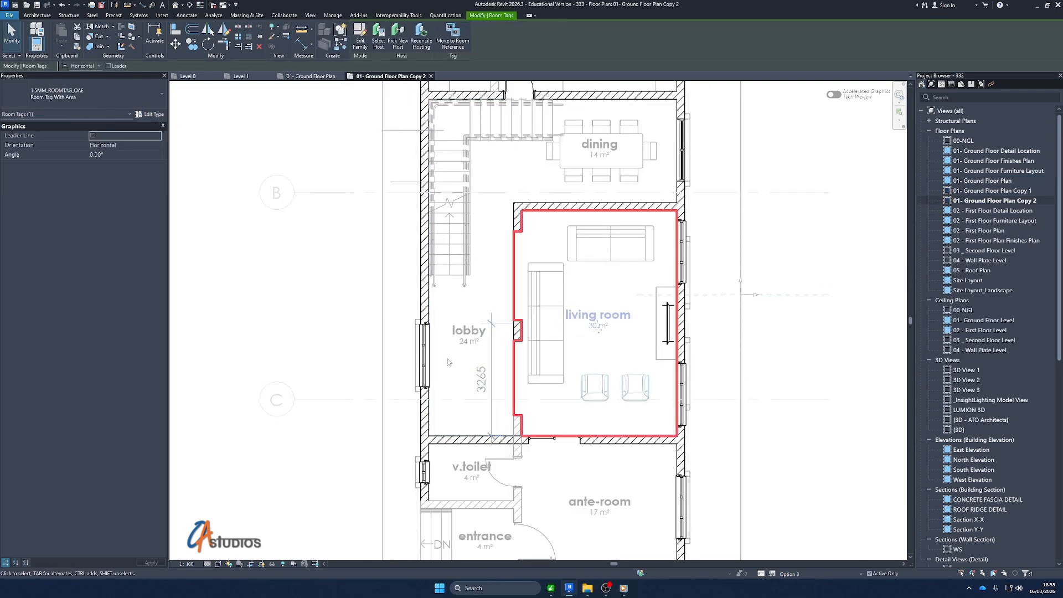
scroll(470, 515, down, 1)
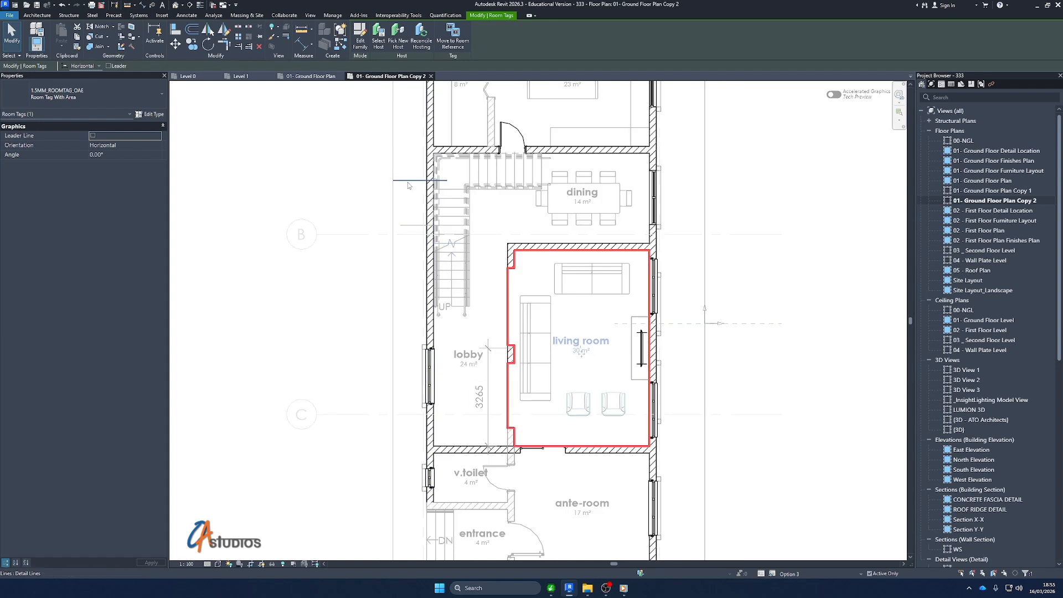
scroll(486, 333, up, 1)
click(767, 268)
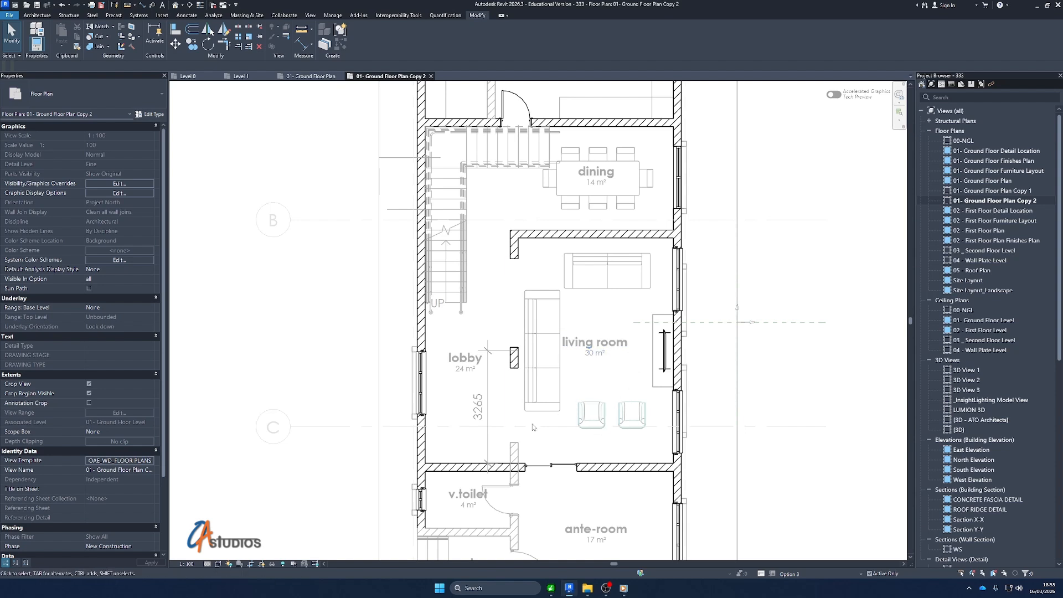
Delete the 01- Ground Floor Plan Copy 1 view
click(1003, 191)
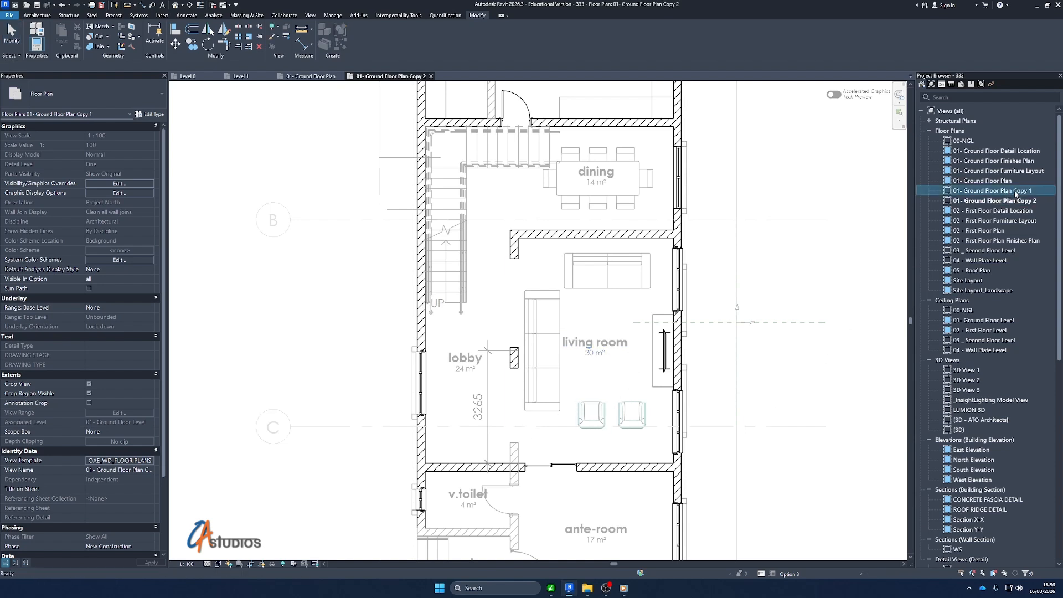
right_click(1015, 194)
click(974, 320)
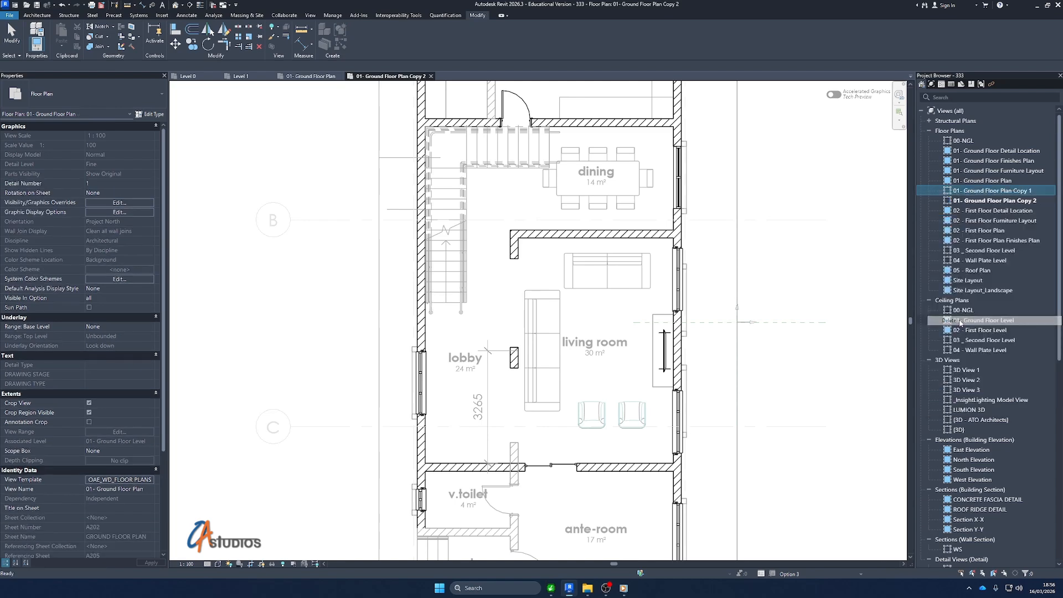
Rename the 01- Ground Floor Plan Copy 2 view as 01- Living Room Layout 1
click(1006, 193)
right_click(1006, 193)
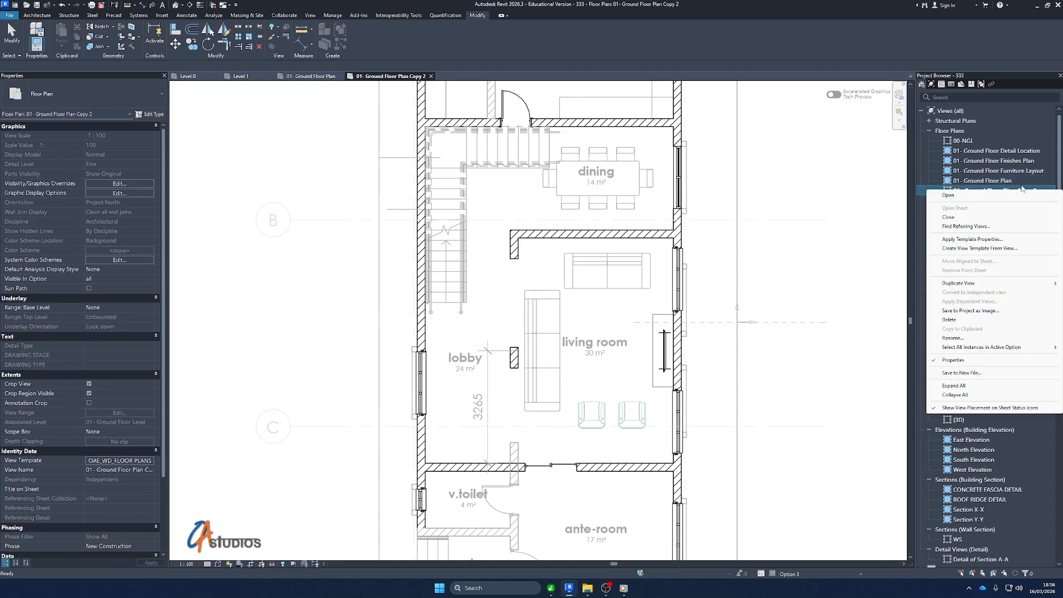
click(952, 338)
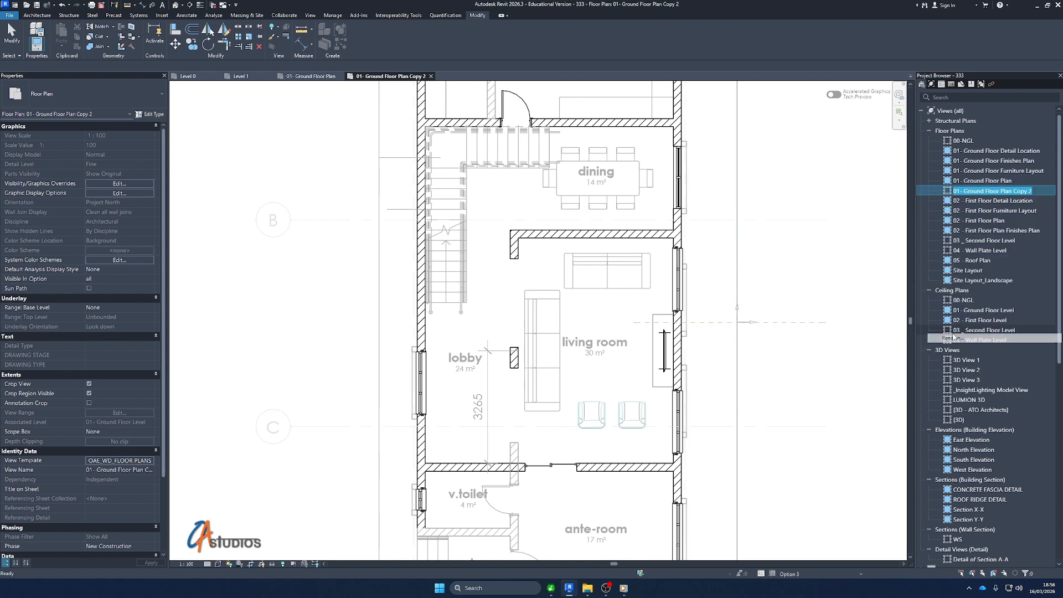
drag(964, 190, 1026, 194)
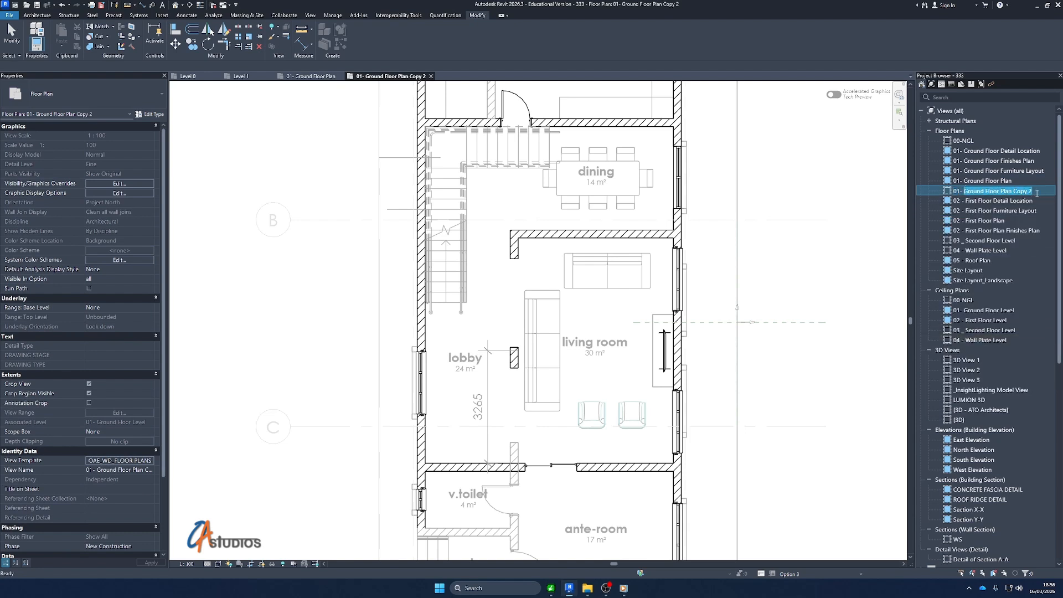
text(Living Room Layout 1)
key(Return)
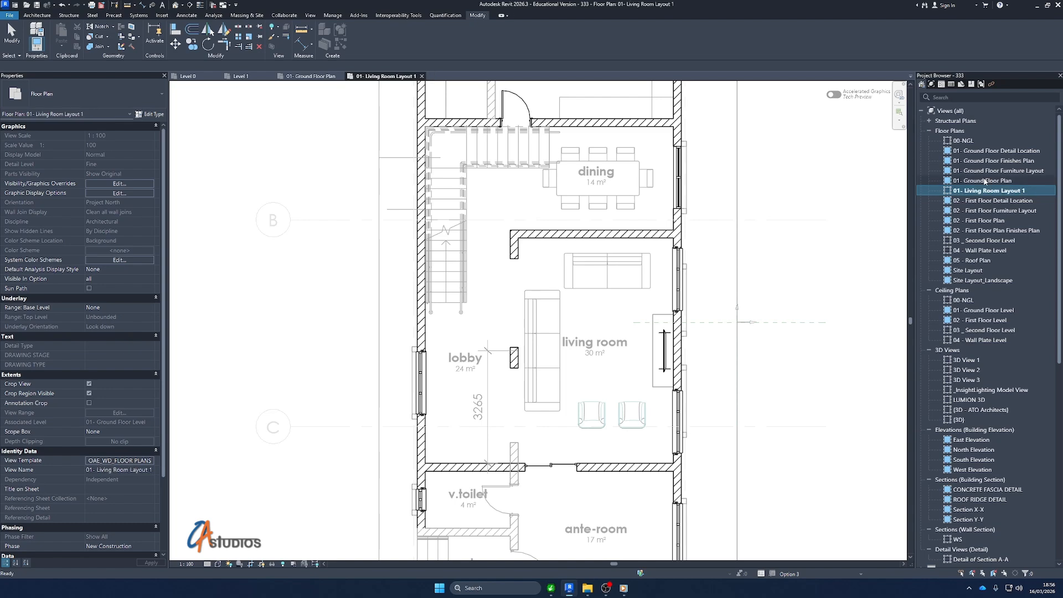
scroll(445, 304, down, 4)
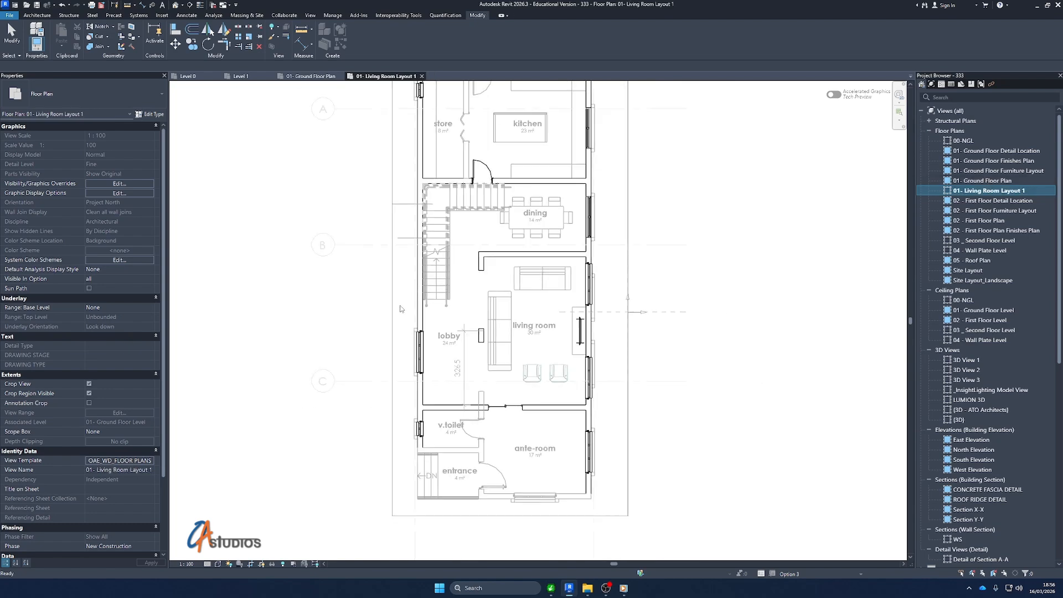
click(361, 226)
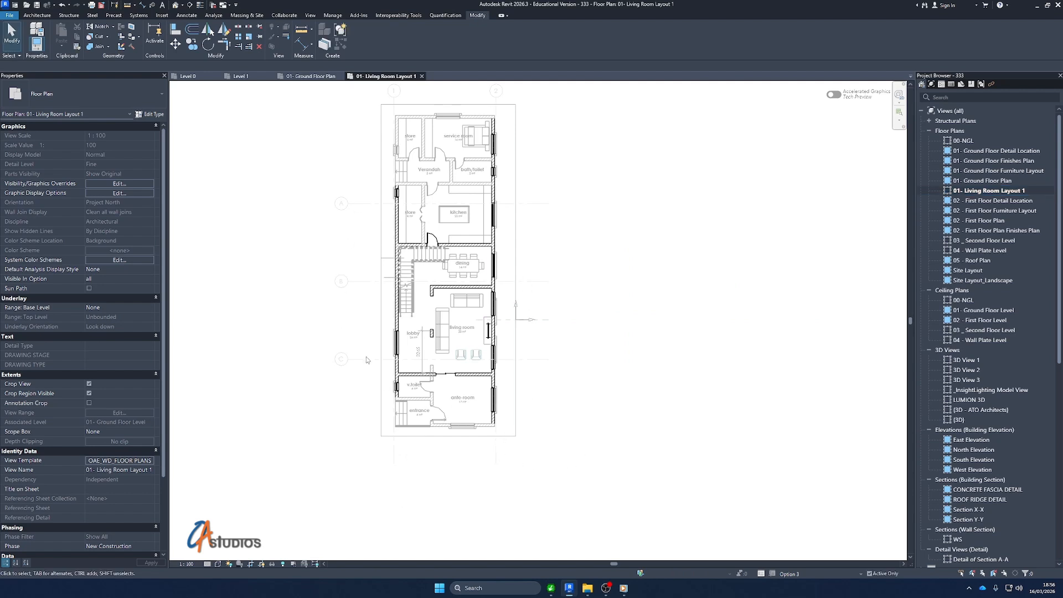
Set the active design option back to Main Model
scroll(370, 313, up, 2)
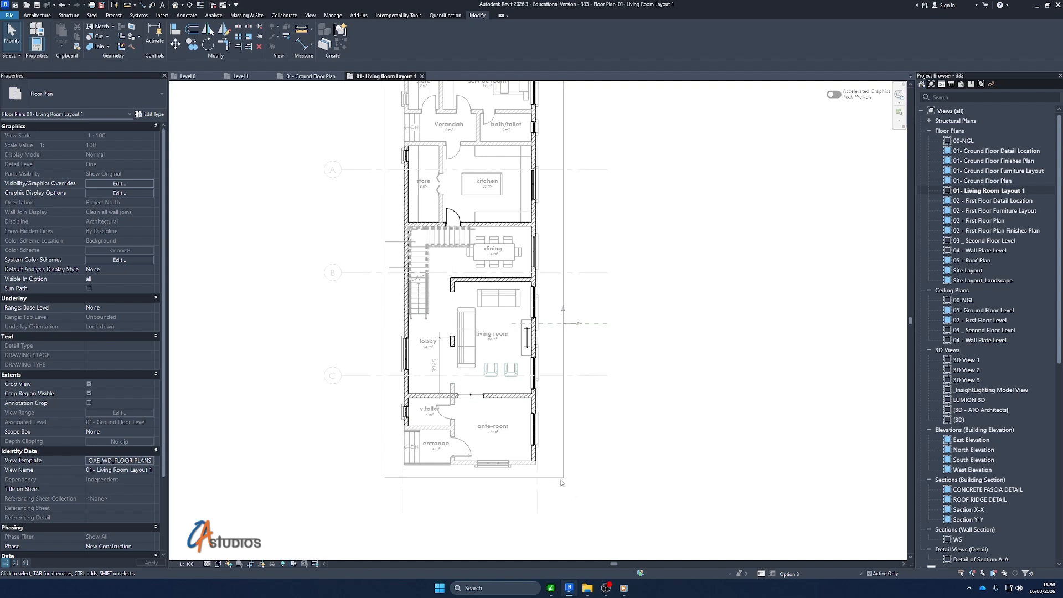
click(820, 573)
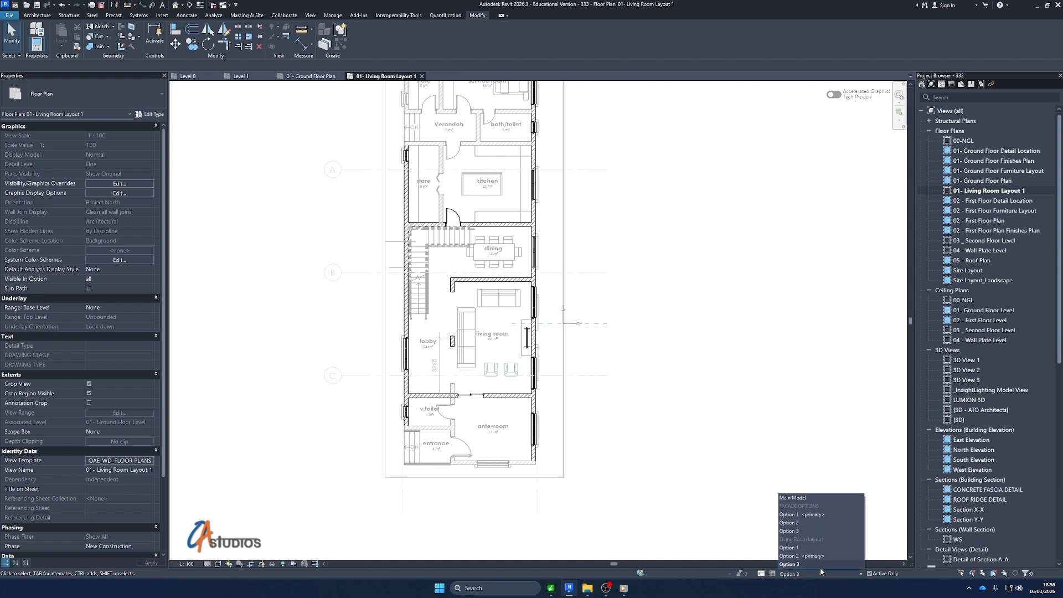
click(811, 497)
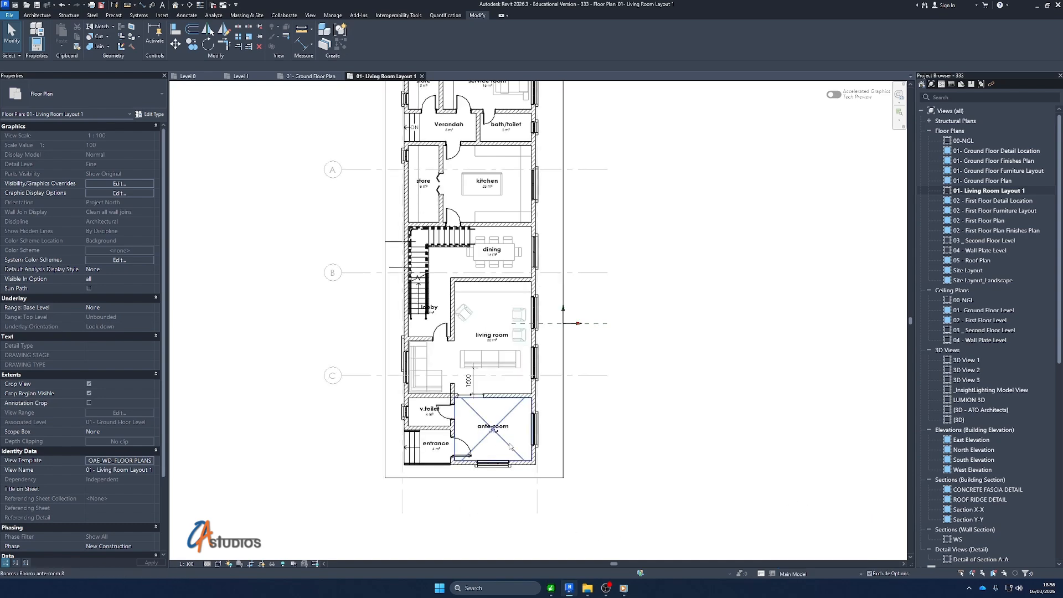
Delete the two detail lines that stick out past the outer wall beside the staircase
key(z)
key(f)
click(469, 179)
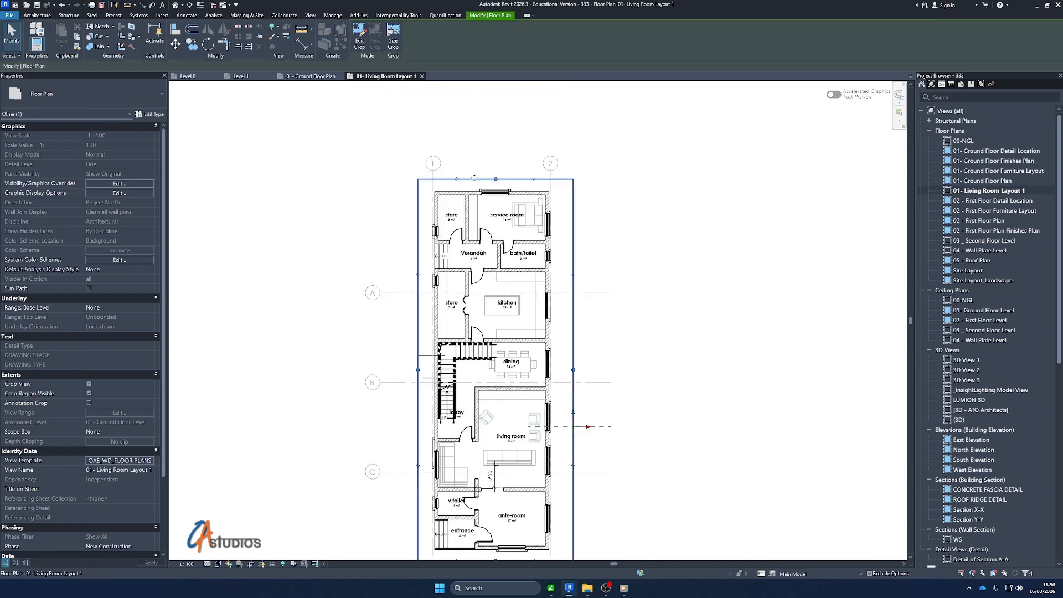
scroll(487, 178, down, 2)
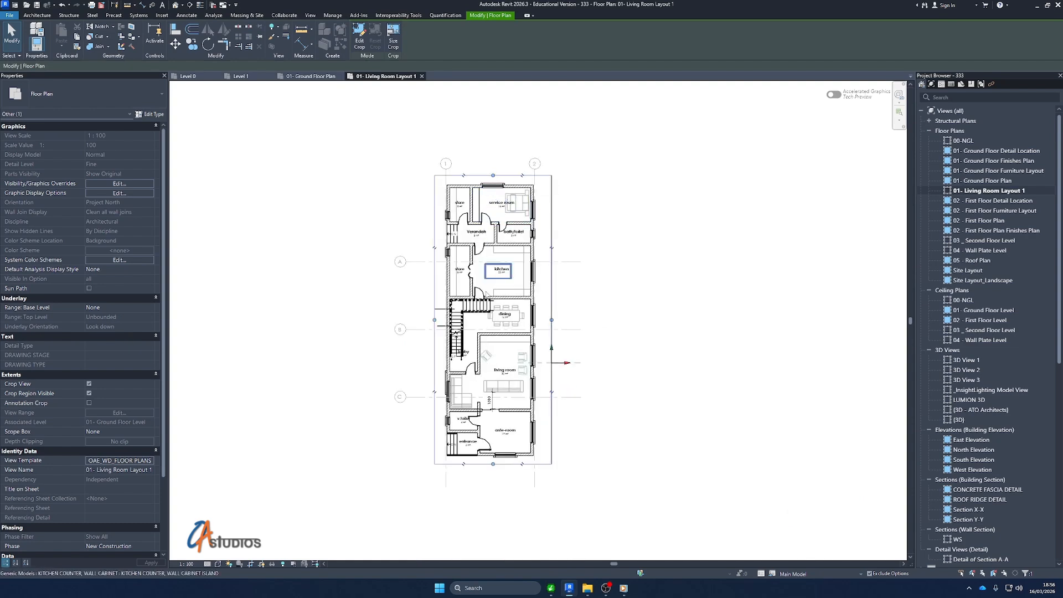
scroll(481, 350, up, 1)
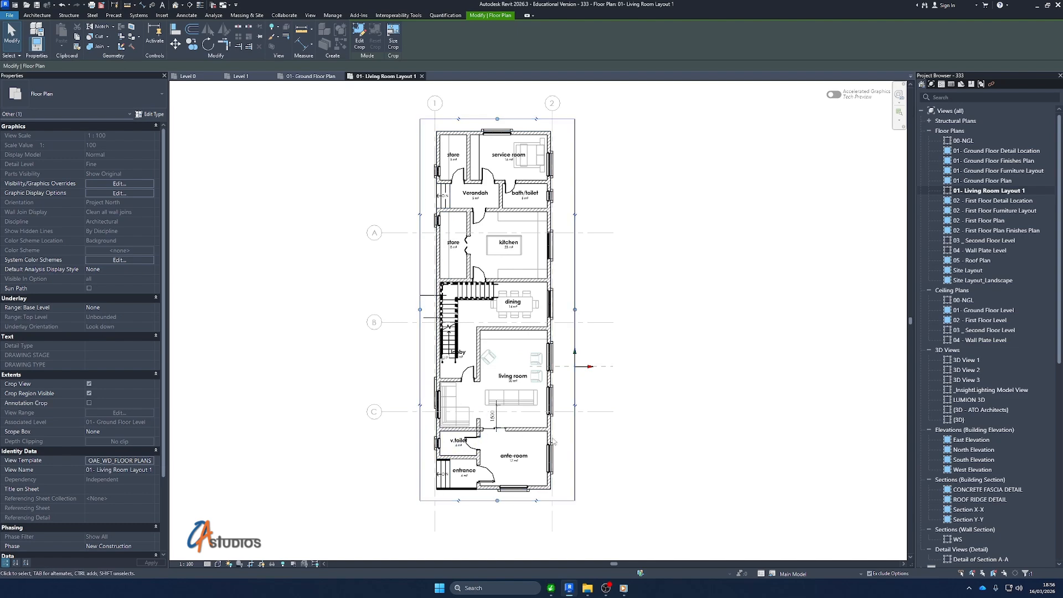
click(426, 297)
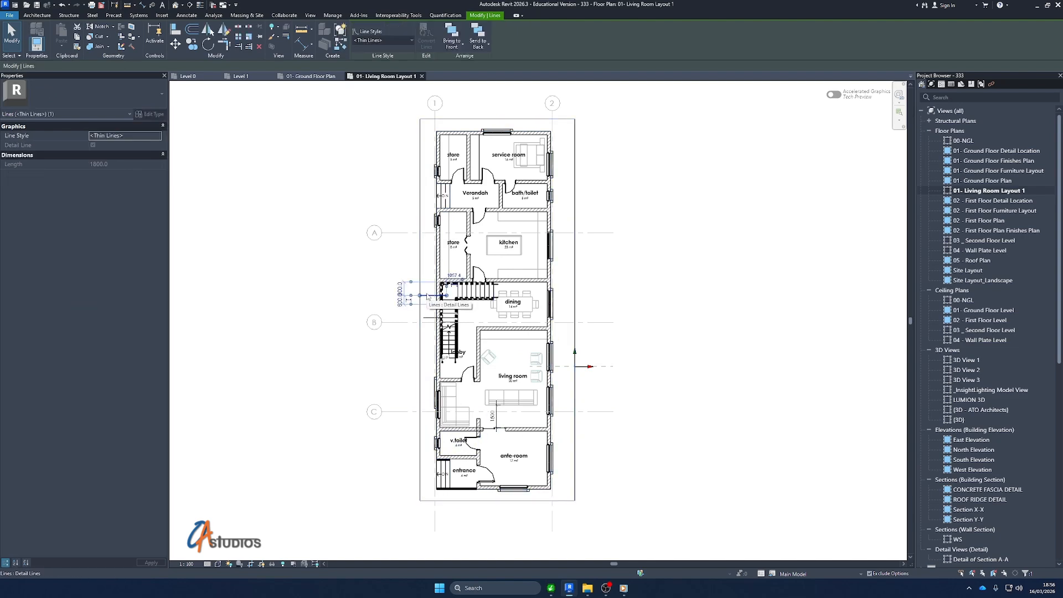
key(Delete)
click(425, 319)
key(Delete)
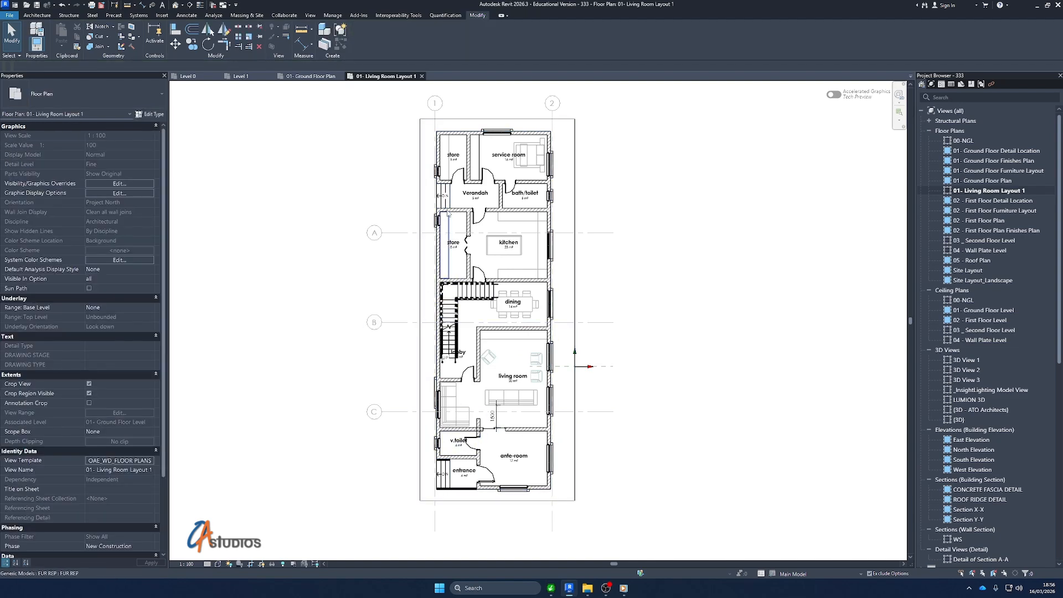
Shrink the crop region to run from just above the dining room to just below the living room's ante-room wall
click(499, 120)
drag(497, 119, 496, 275)
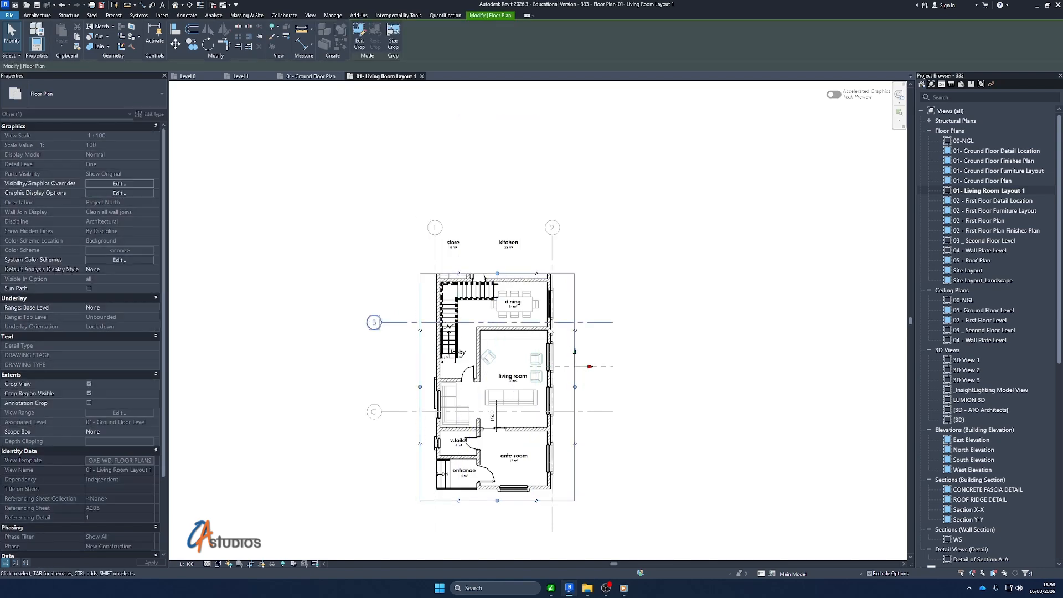
scroll(495, 497, up, 3)
drag(495, 490, 496, 395)
scroll(484, 367, up, 2)
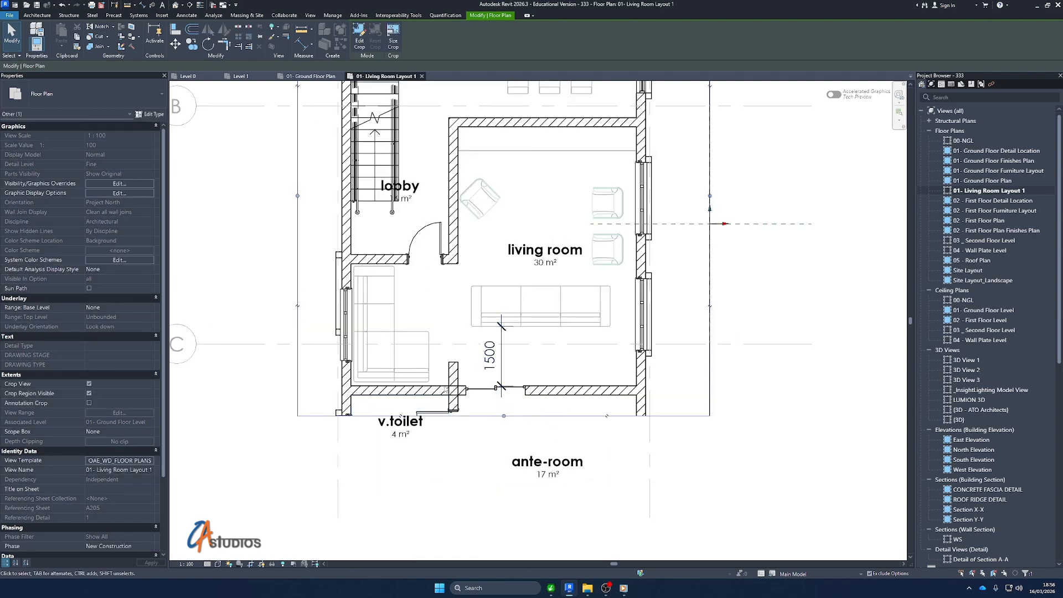
scroll(437, 397, down, 2)
scroll(455, 393, up, 3)
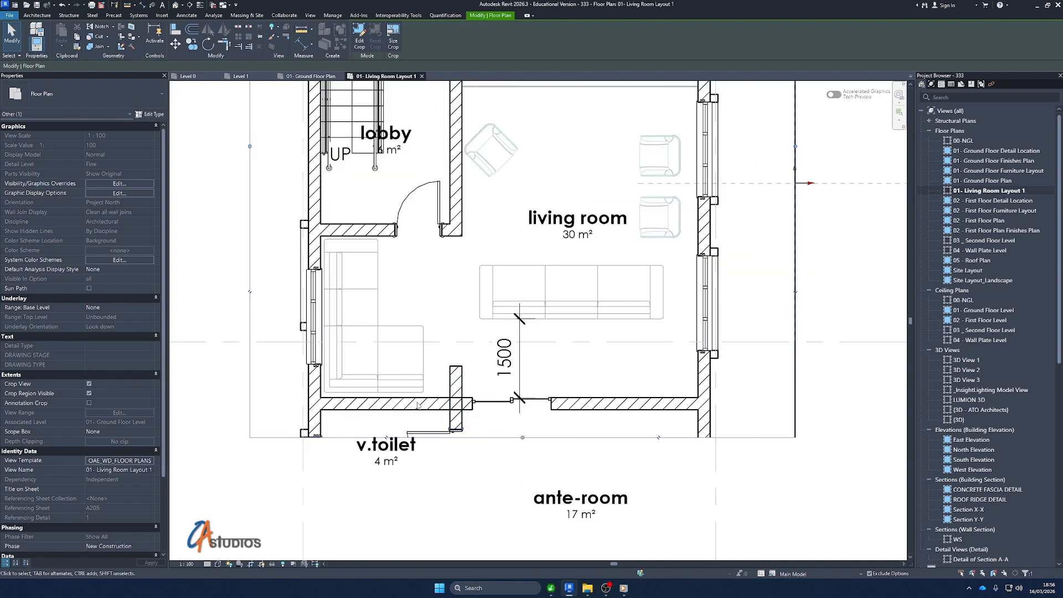
Extend the crop region's lower edge to take in the v.toilet, ante-room and entrance
drag(522, 438, 483, 438)
scroll(484, 389, down, 1)
scroll(481, 346, down, 3)
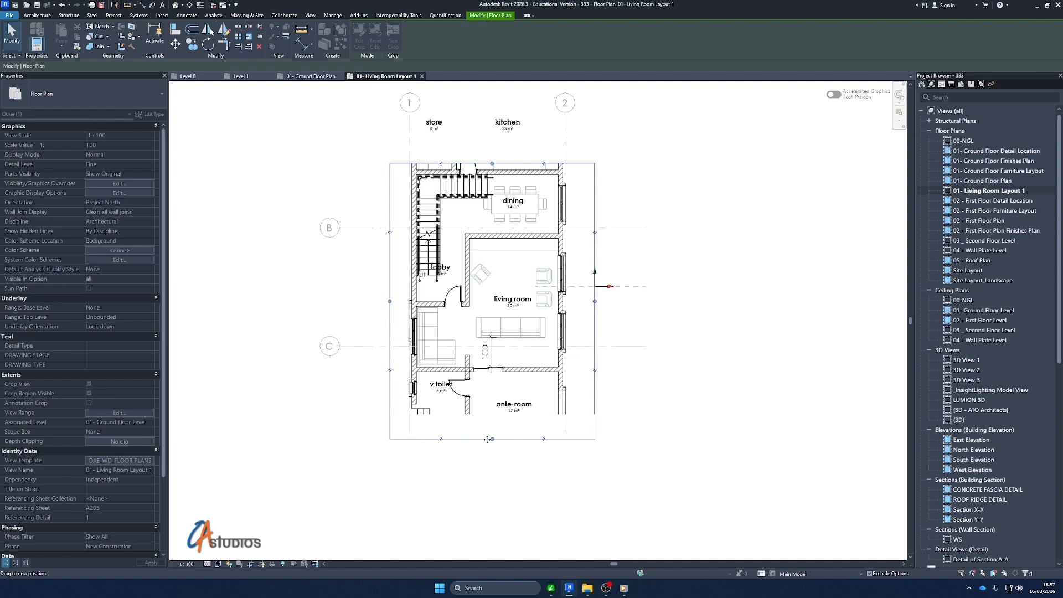
Join the wall between the v.toilet and ante-room with the wall that closes off the living room
scroll(482, 392, up, 1)
scroll(466, 399, up, 1)
click(472, 421)
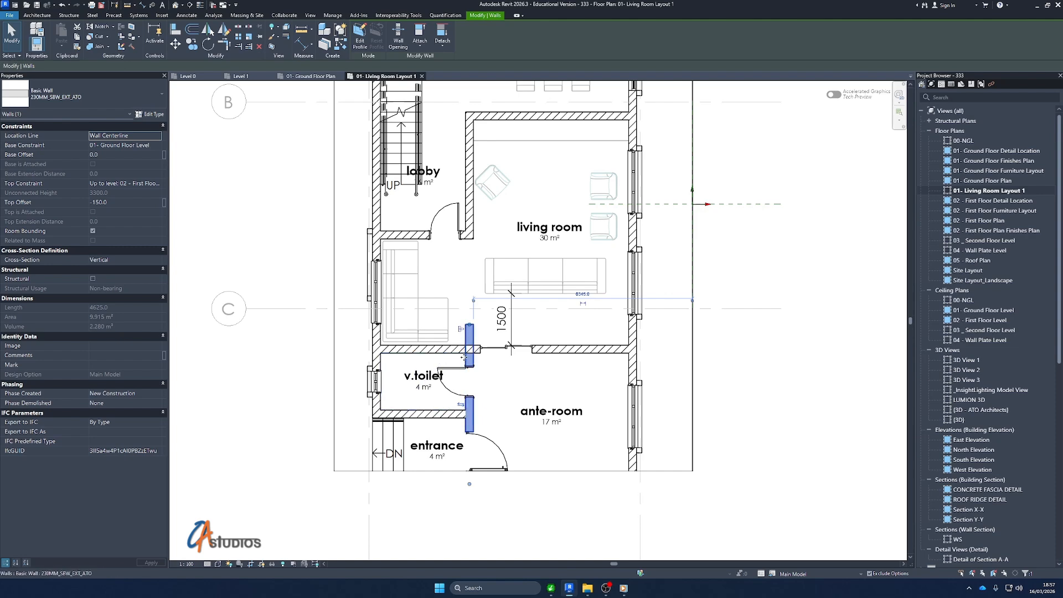
scroll(465, 350, up, 3)
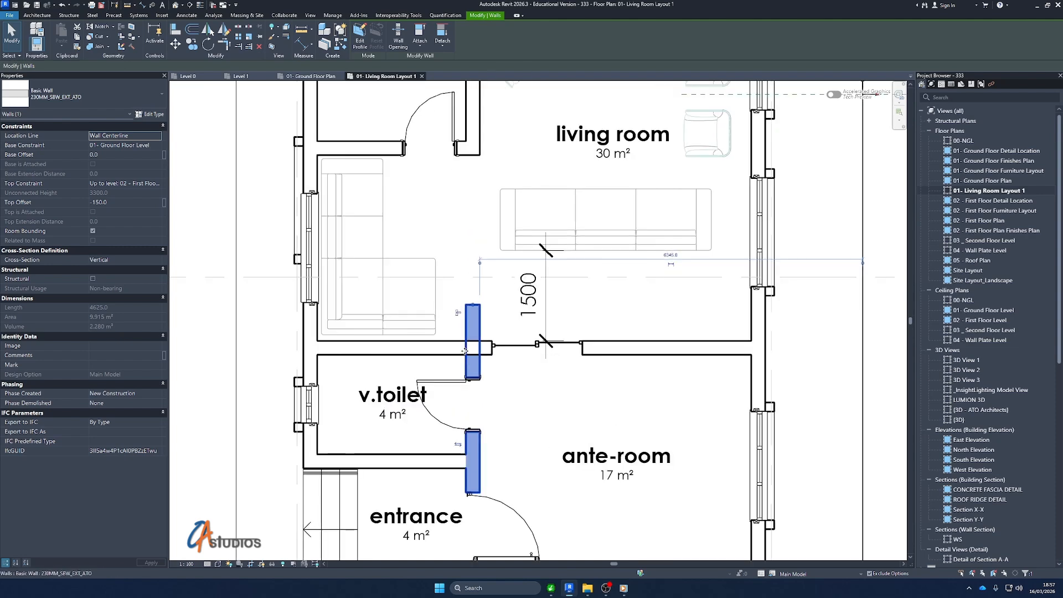
scroll(464, 351, up, 2)
scroll(454, 357, down, 3)
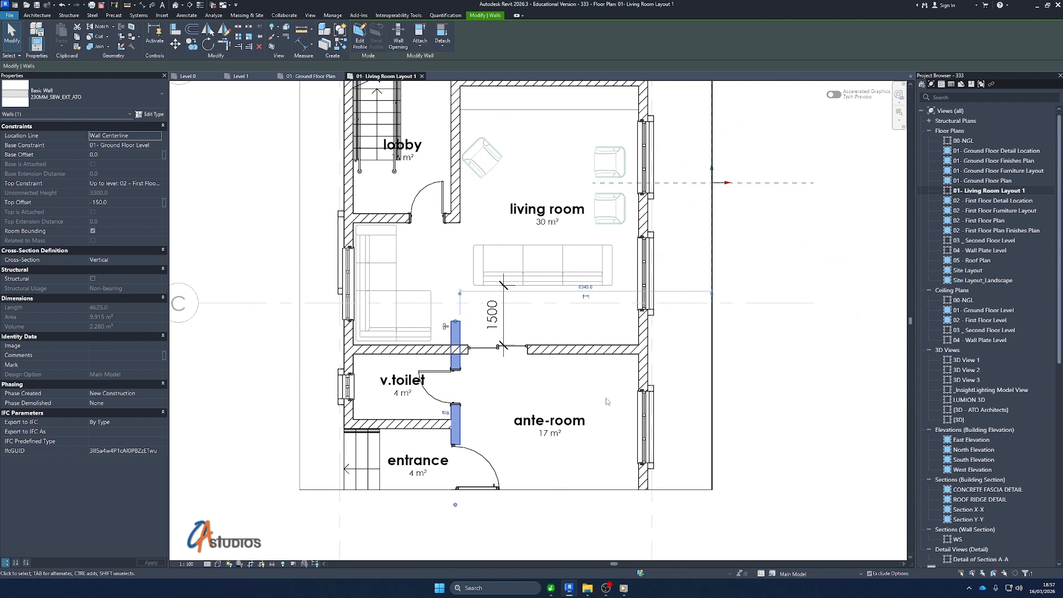
key(Escape)
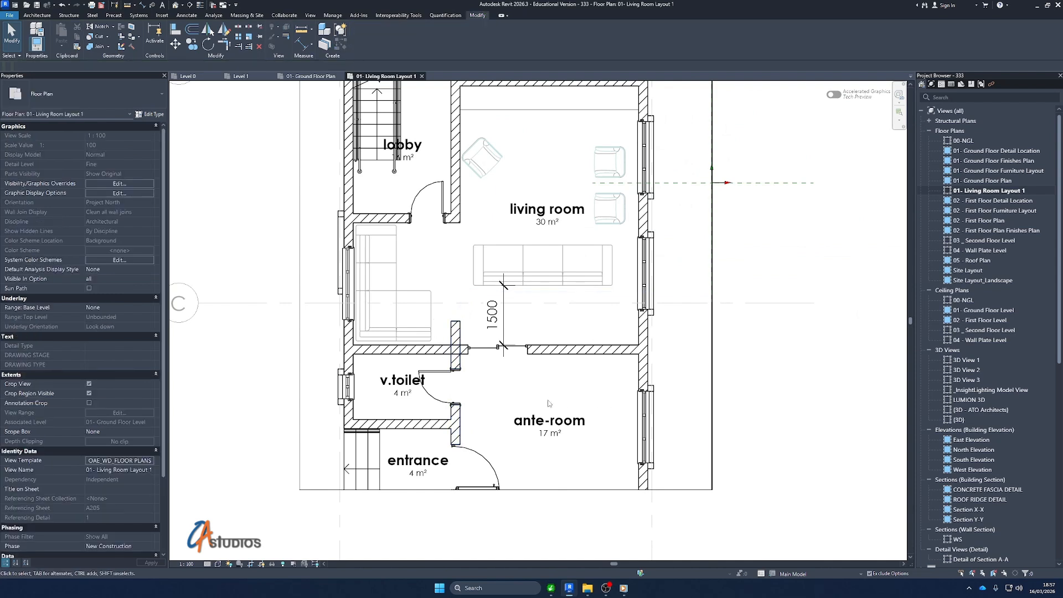
click(94, 48)
scroll(441, 353, up, 1)
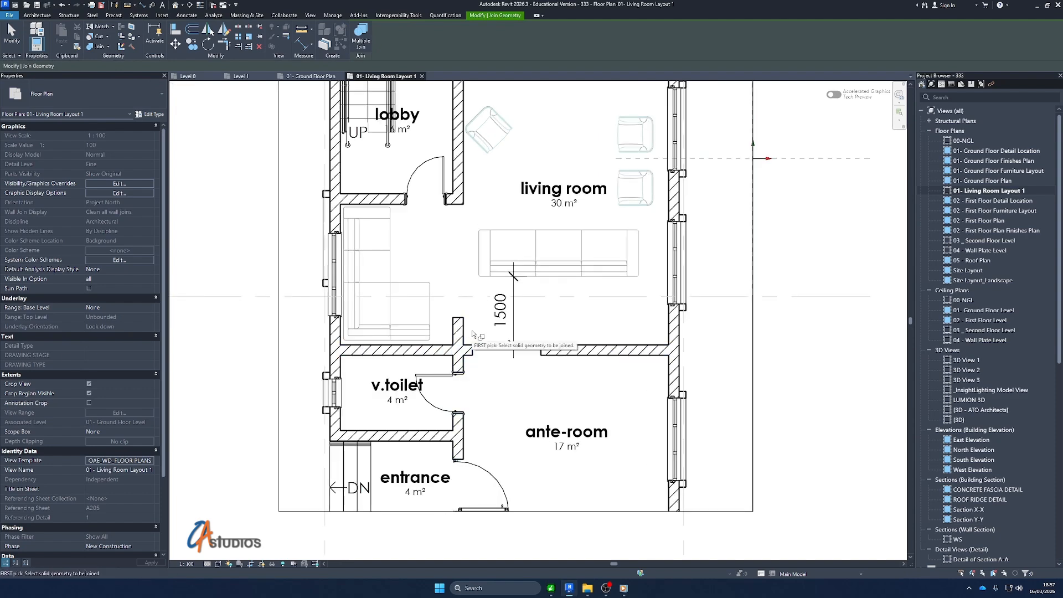
key(Escape)
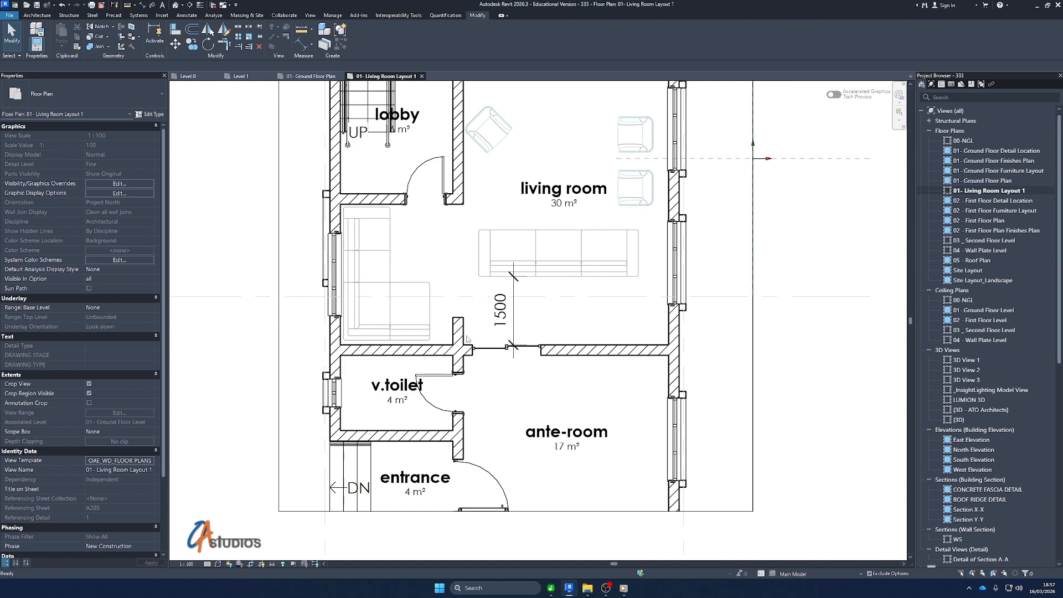
click(464, 335)
key(Escape)
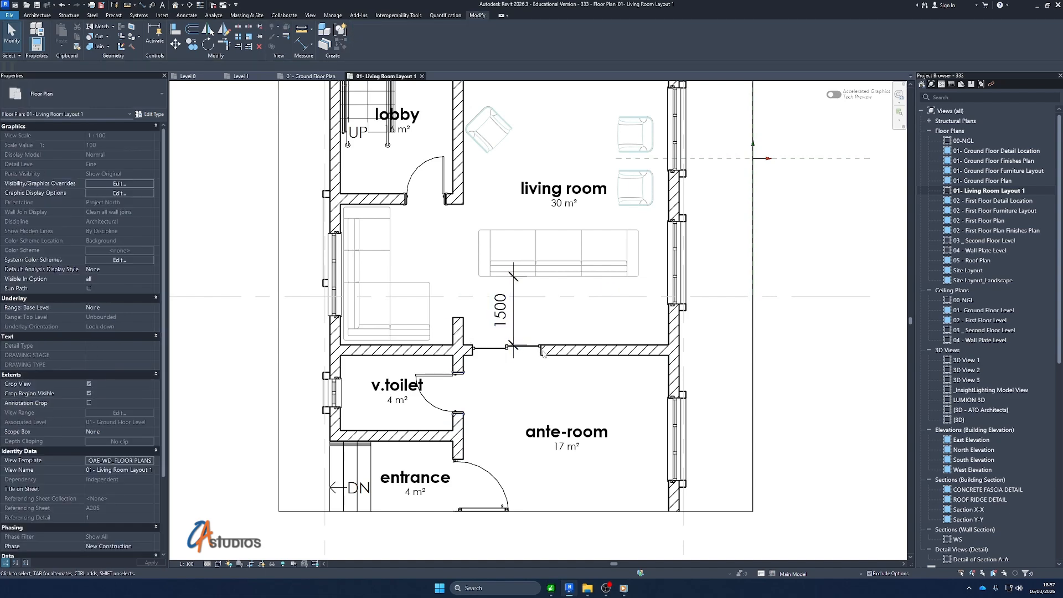
Examine the junction of the v.toilet side wall with the living room wall
scroll(435, 349, up, 1)
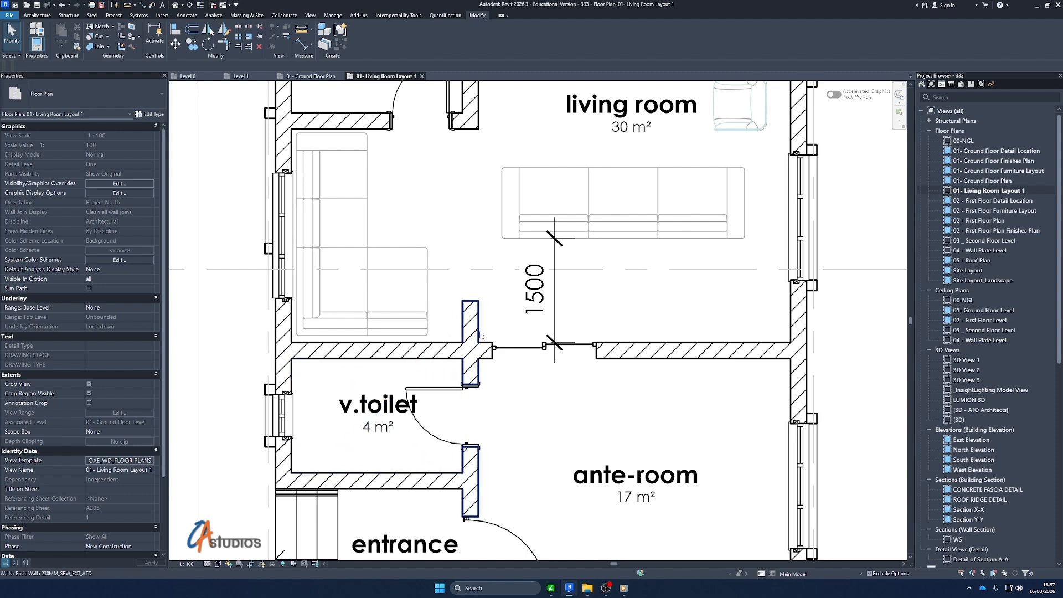
click(475, 357)
scroll(455, 378, down, 2)
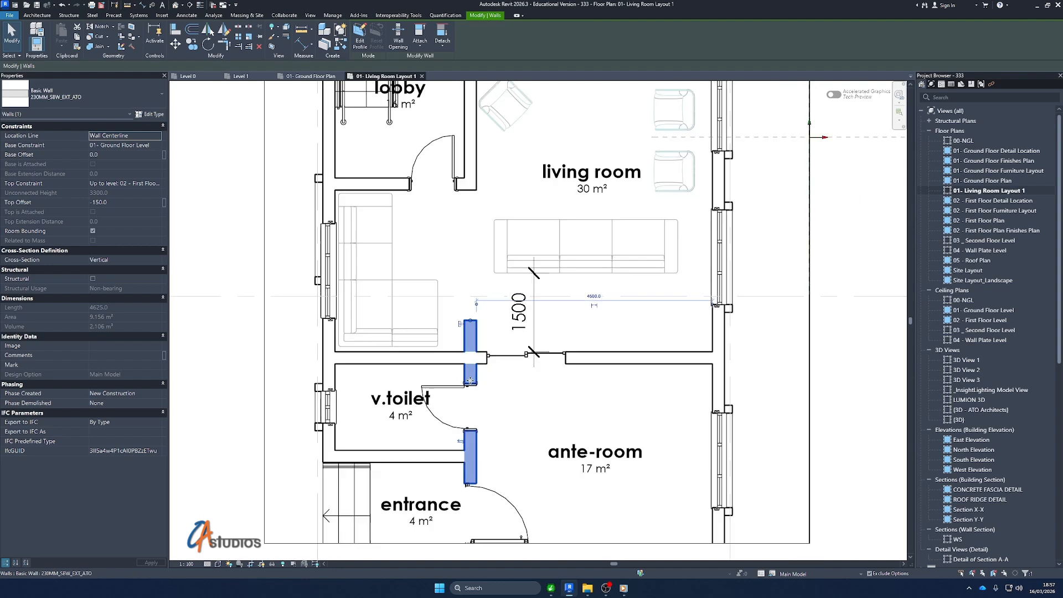
scroll(453, 370, up, 3)
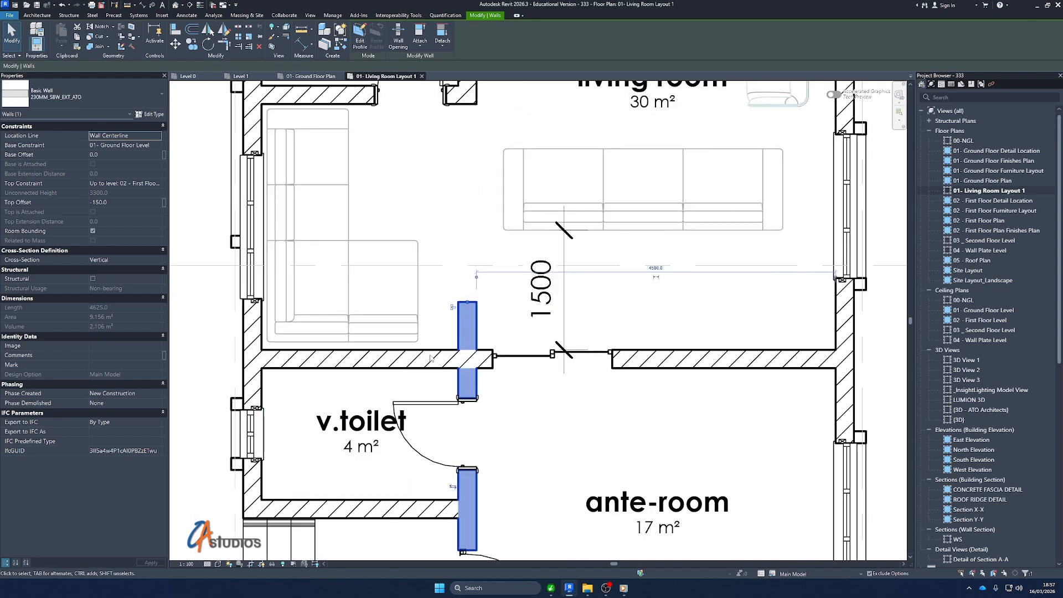
key(Escape)
scroll(435, 355, up, 2)
scroll(437, 351, down, 3)
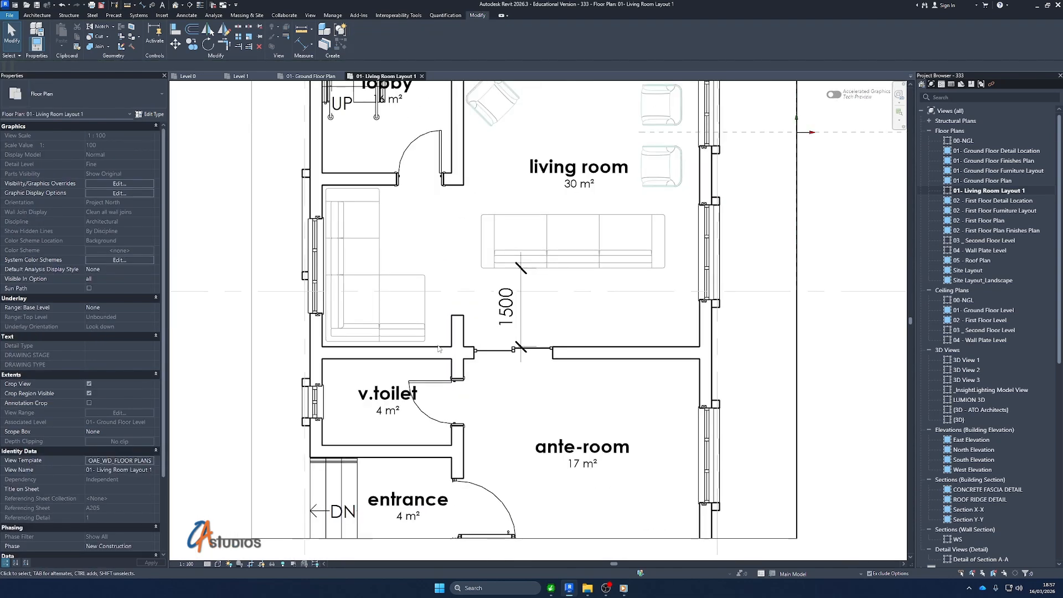
scroll(439, 352, down, 2)
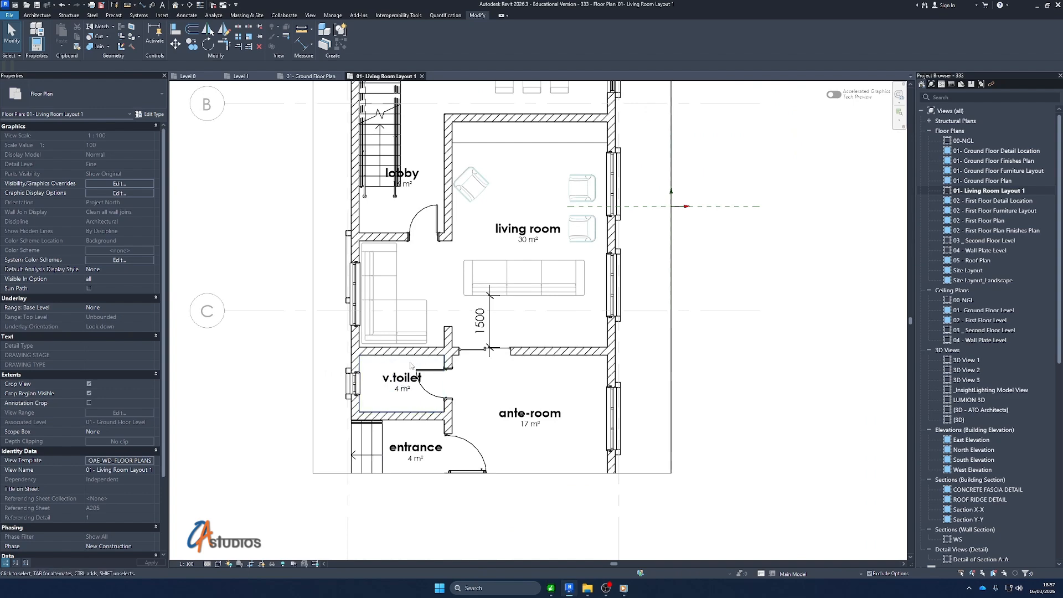
scroll(435, 357, up, 2)
click(462, 458)
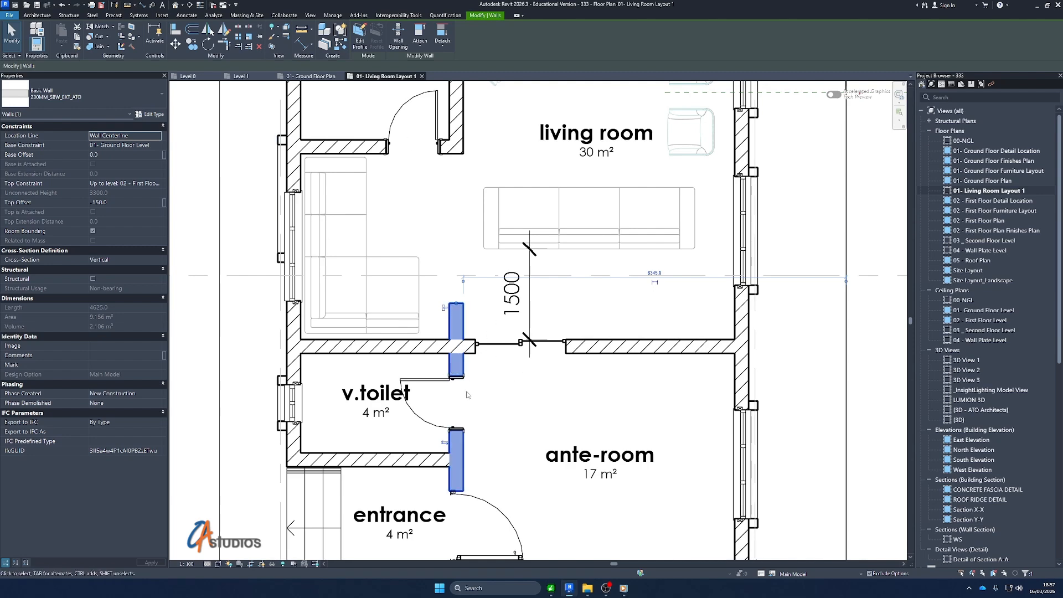
scroll(355, 407, down, 2)
click(285, 364)
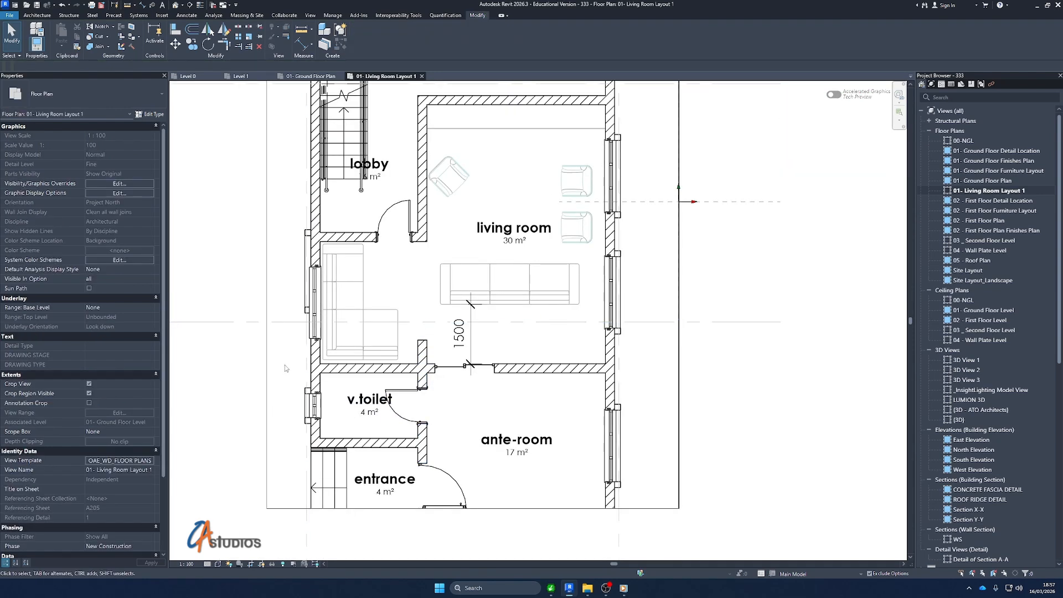
Raise the crop region's lower edge to just below the wall between the living room and ante-room
scroll(430, 372, down, 3)
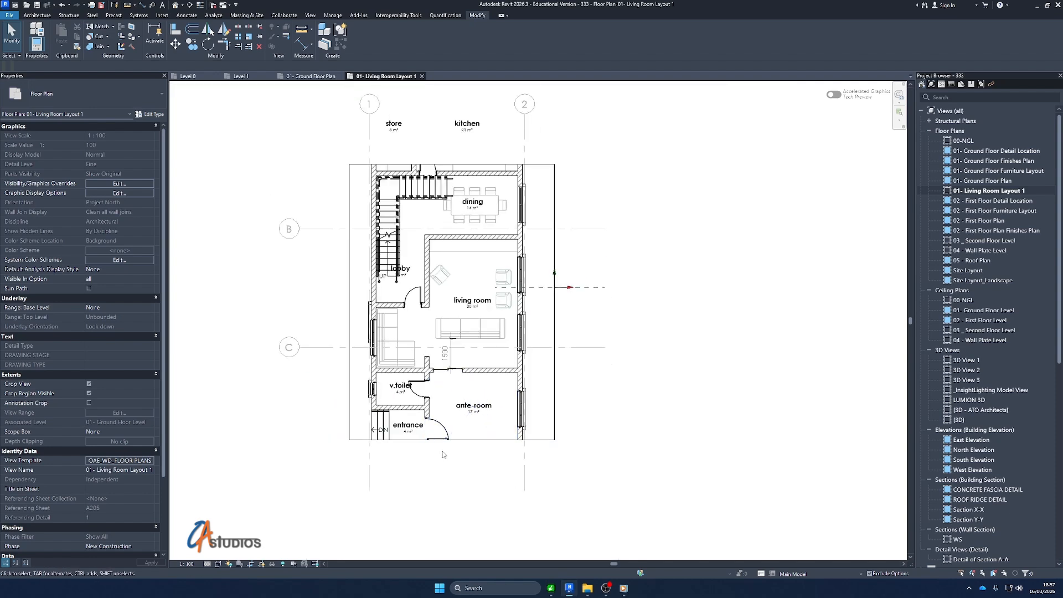
scroll(443, 451, up, 2)
click(453, 437)
drag(453, 437, 438, 325)
scroll(436, 357, down, 2)
scroll(550, 141, up, 2)
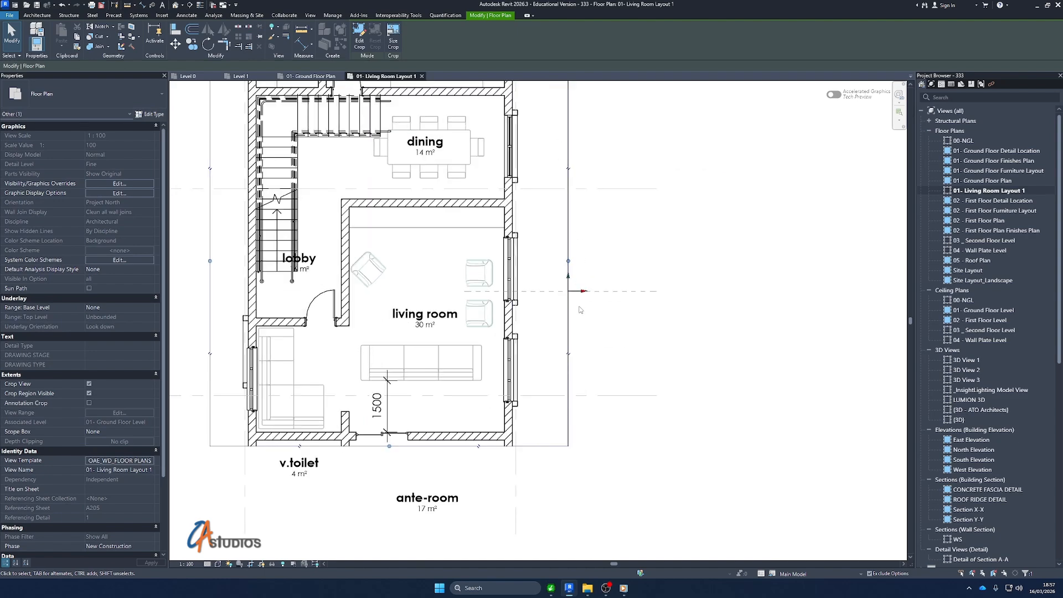
Bring the crop region's two side edges in close to the outer walls
scroll(571, 385, down, 3)
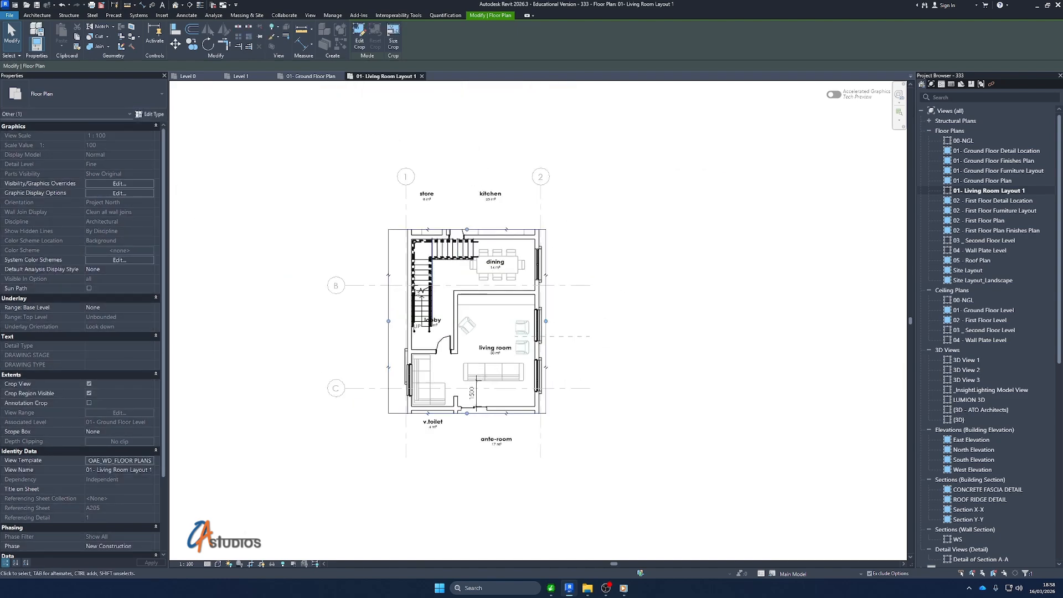
drag(388, 322, 400, 327)
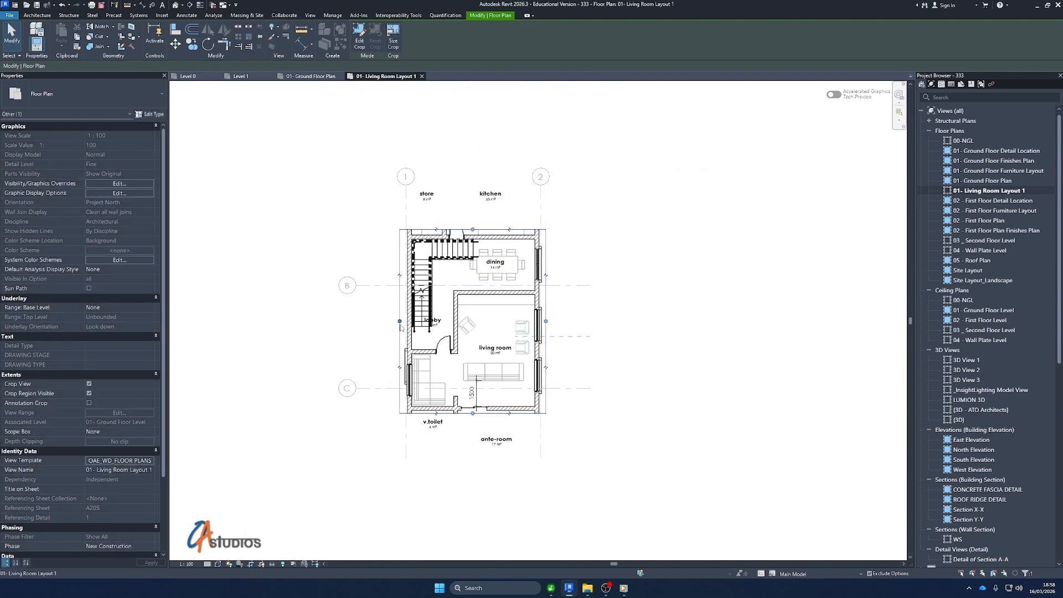
scroll(400, 327, up, 3)
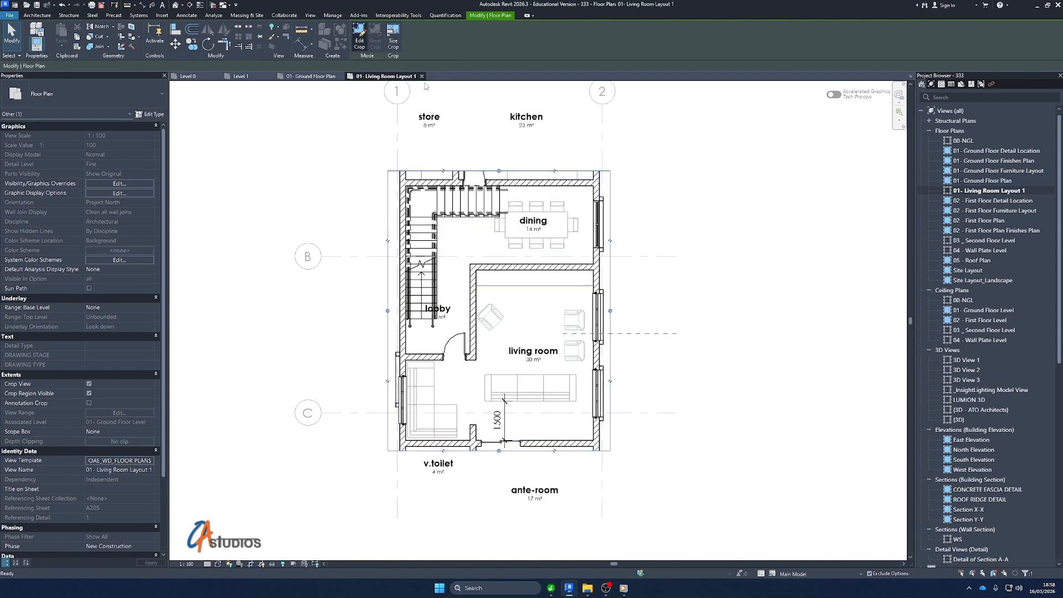
click(359, 36)
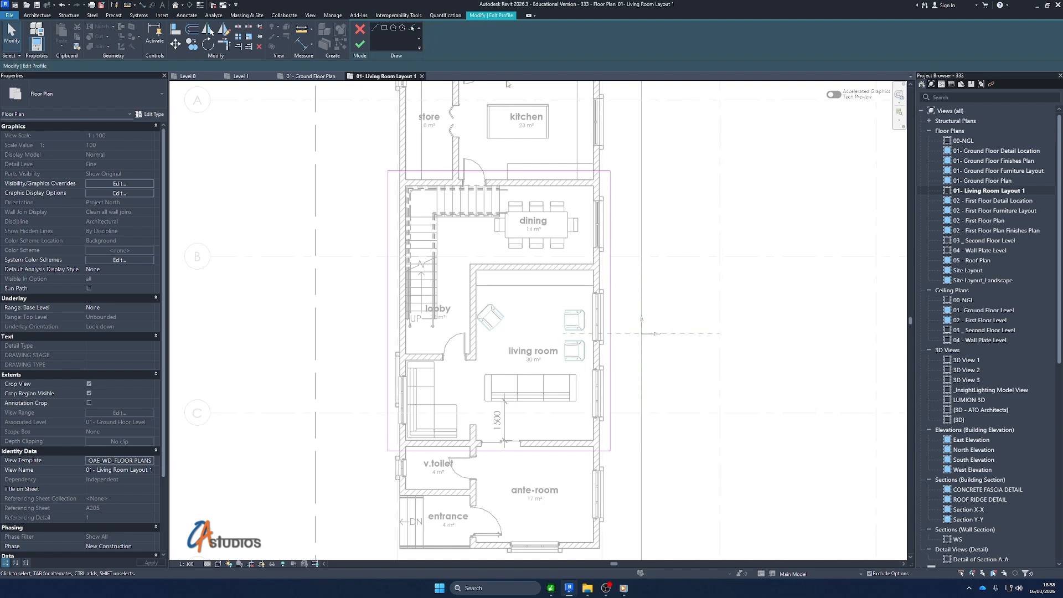
click(361, 47)
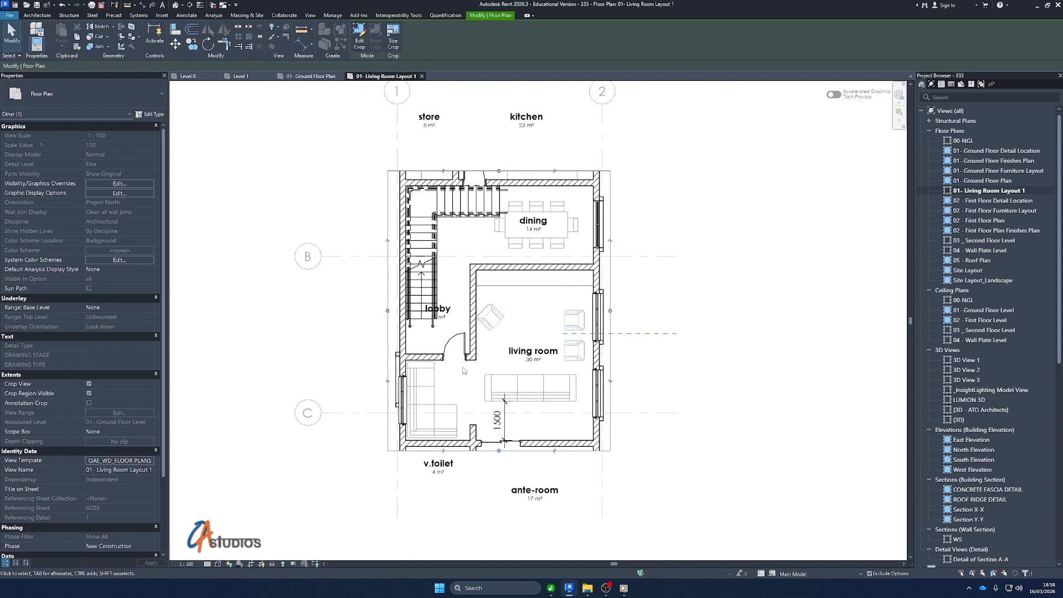
scroll(389, 319, up, 2)
drag(383, 305, 386, 304)
drag(638, 305, 636, 305)
scroll(391, 409, up, 2)
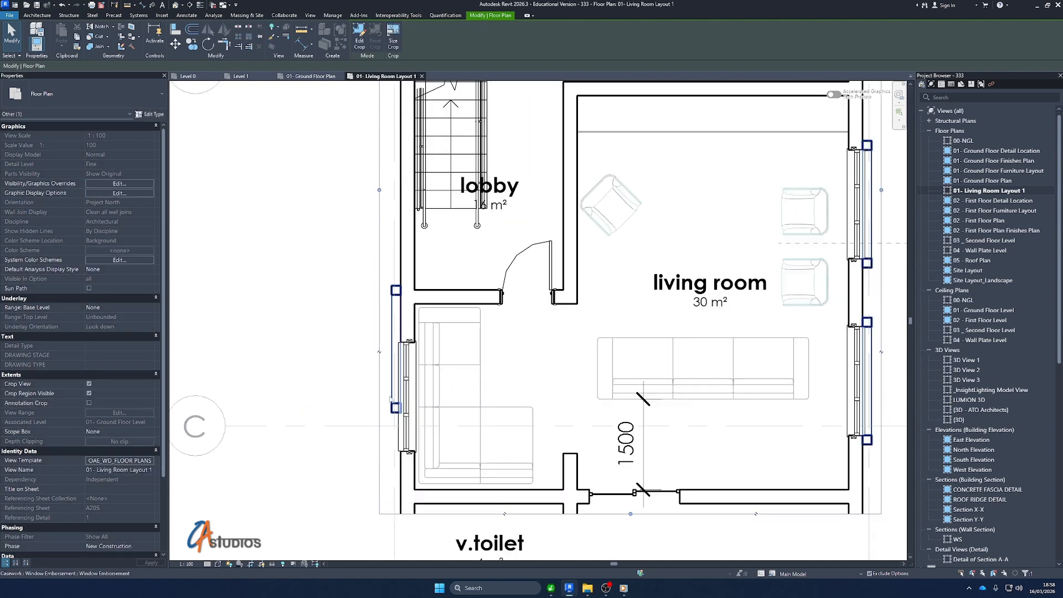
Hide the window embossment casework along the outer walls in this view by element
click(394, 382)
scroll(395, 273, down, 2)
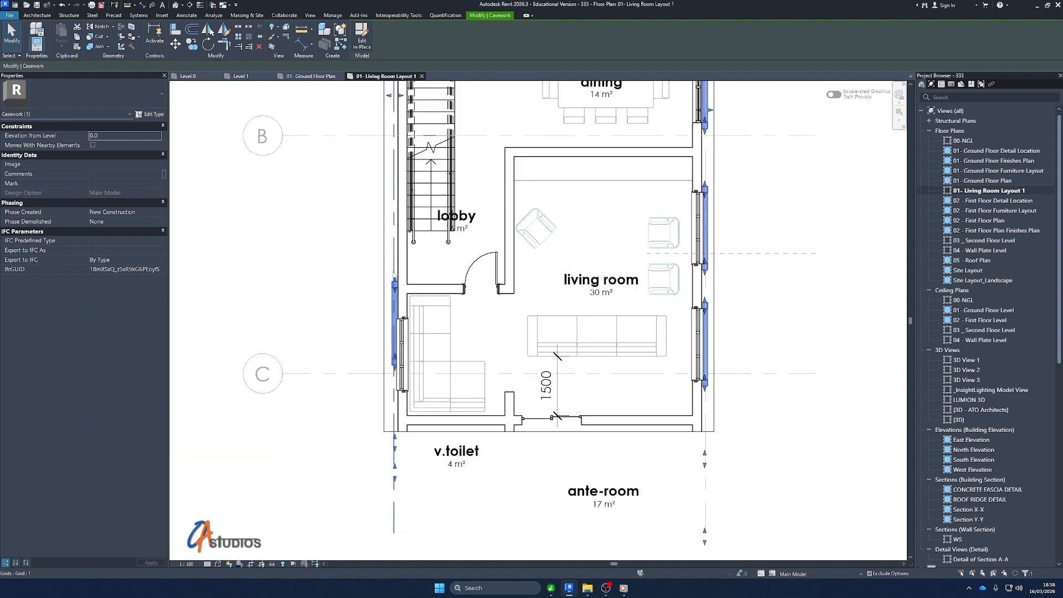
scroll(393, 277, up, 5)
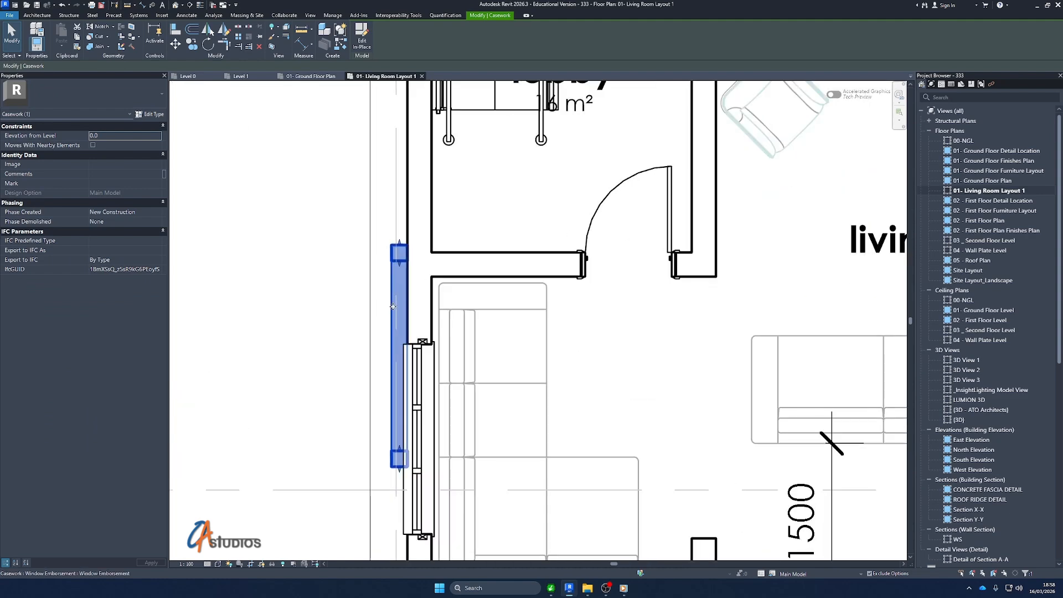
right_click(392, 307)
click(530, 361)
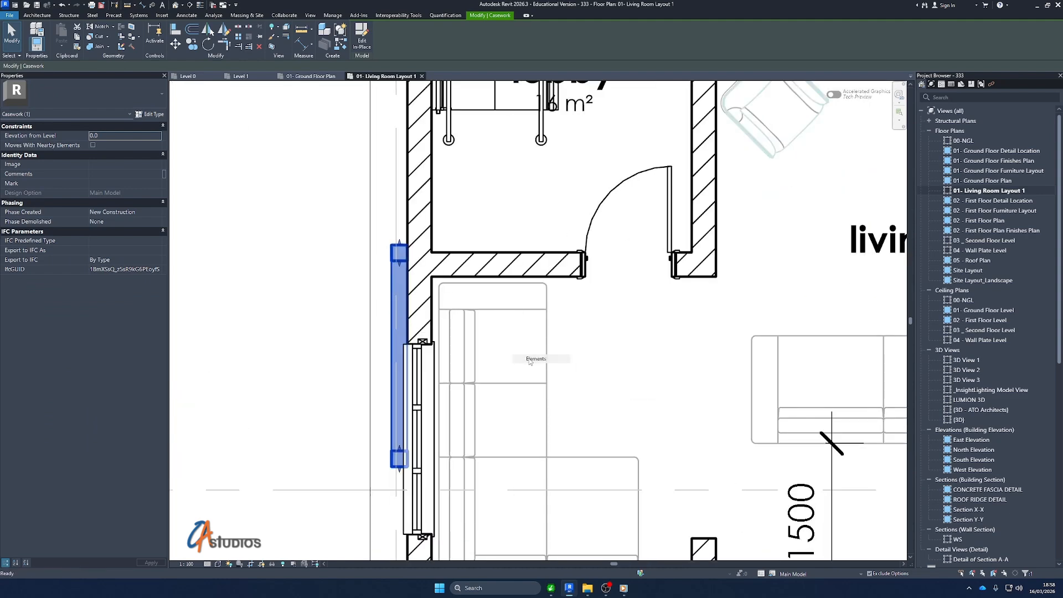
scroll(421, 354, down, 4)
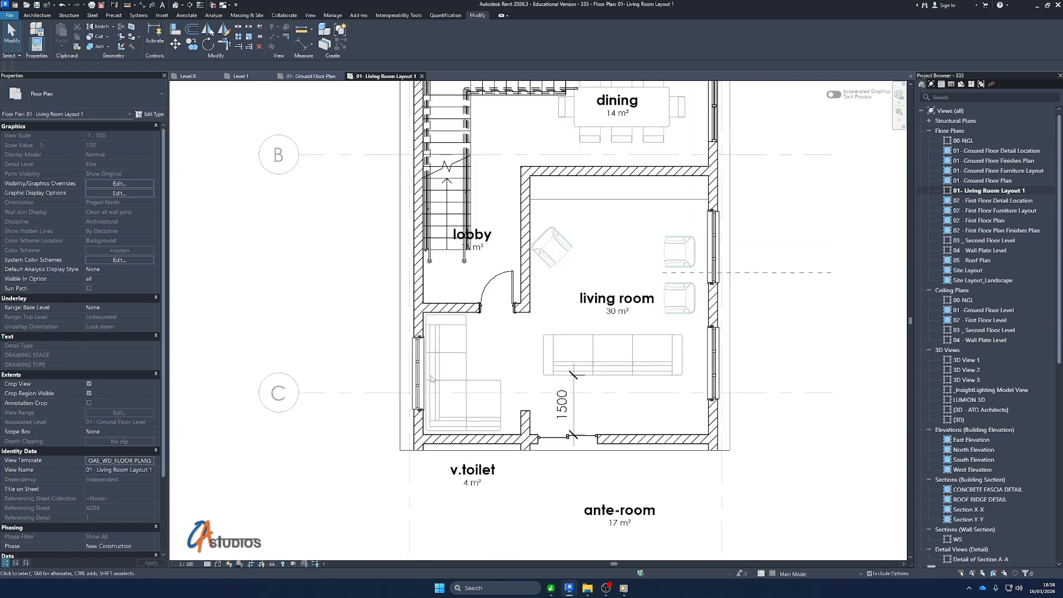
Turn on the annotation crop for the Living Room Layout 1 view
scroll(515, 448, down, 3)
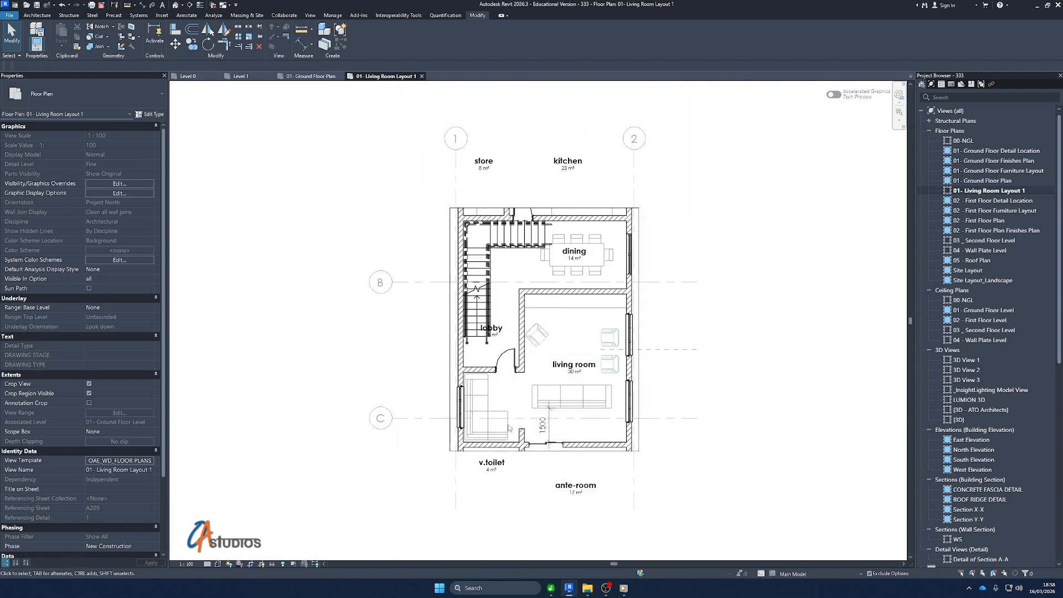
scroll(502, 336, up, 3)
scroll(488, 365, down, 3)
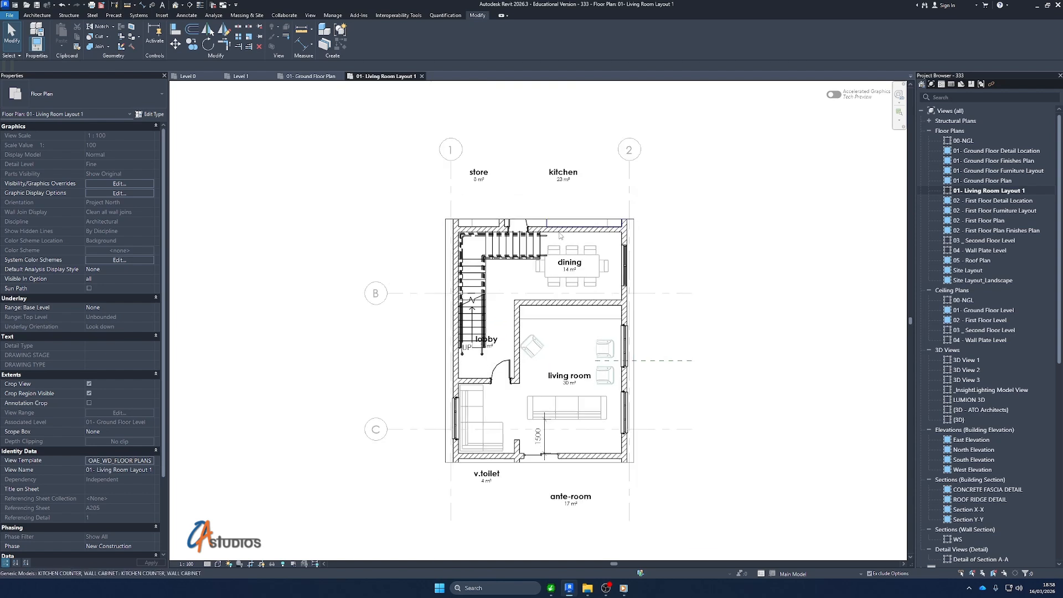
click(575, 503)
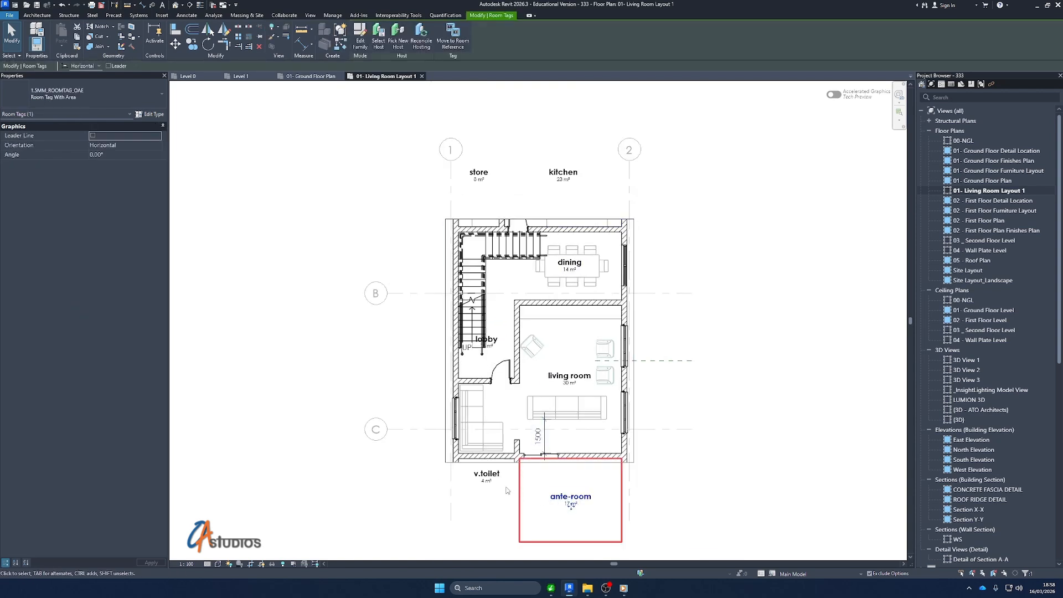
click(486, 477)
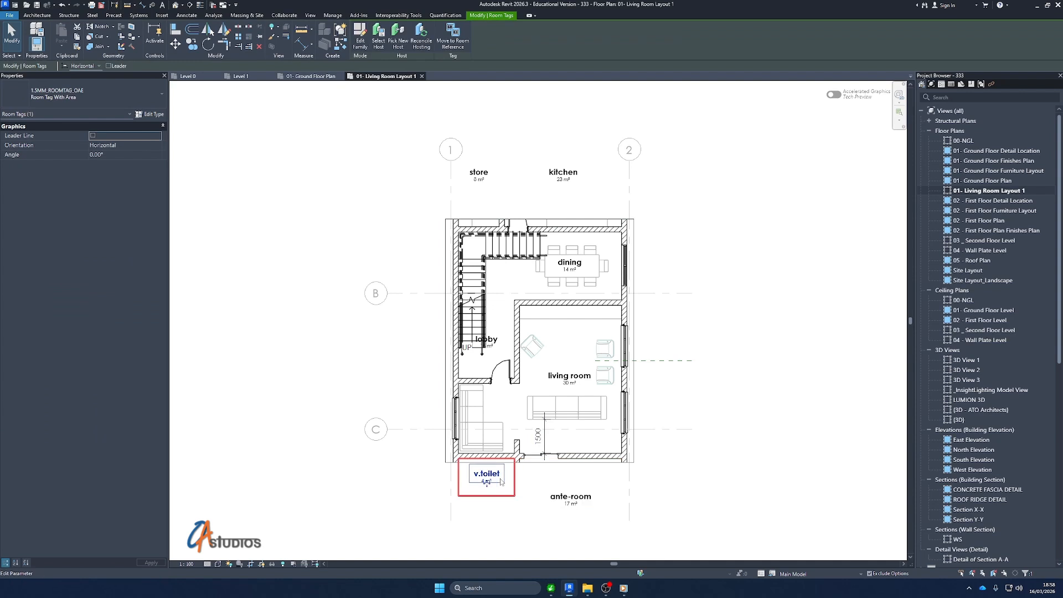
click(748, 402)
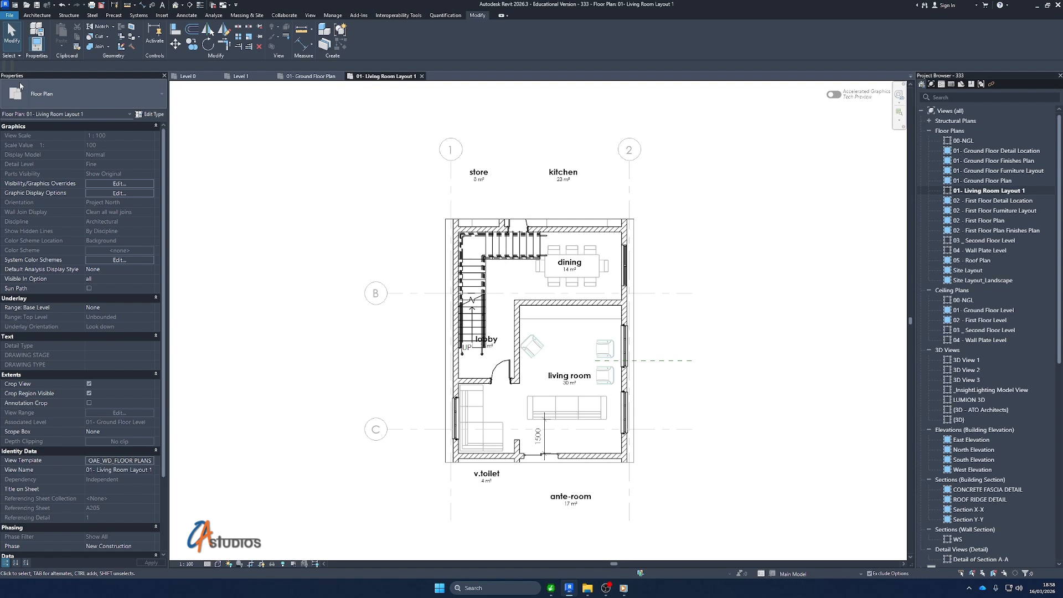
click(89, 403)
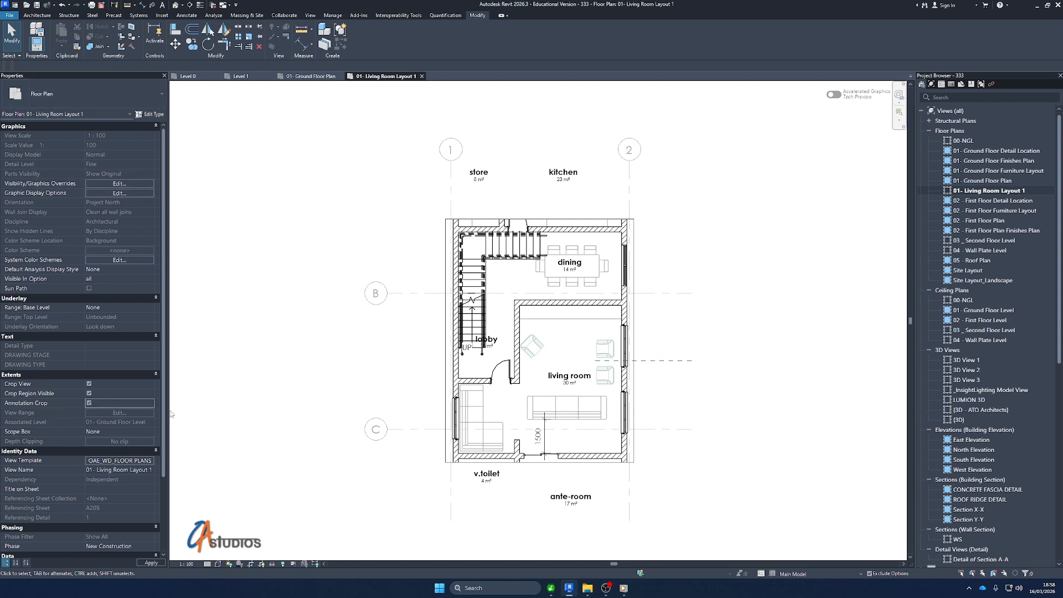
Pull all four annotation crop edges in close around the plan, excluding the store, kitchen, v.toilet and ante-room tags
click(636, 460)
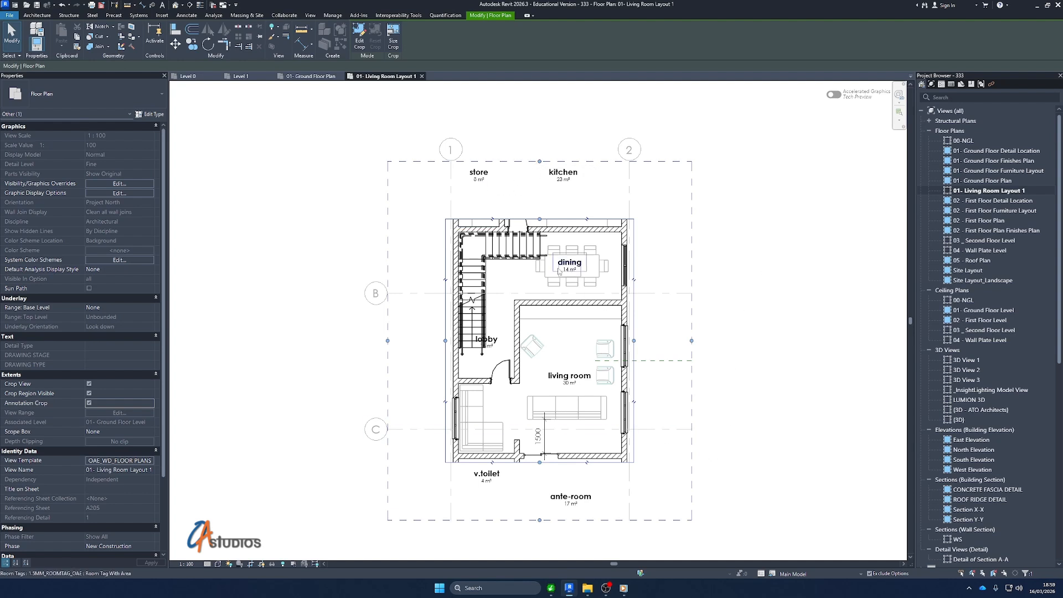
drag(540, 162, 540, 206)
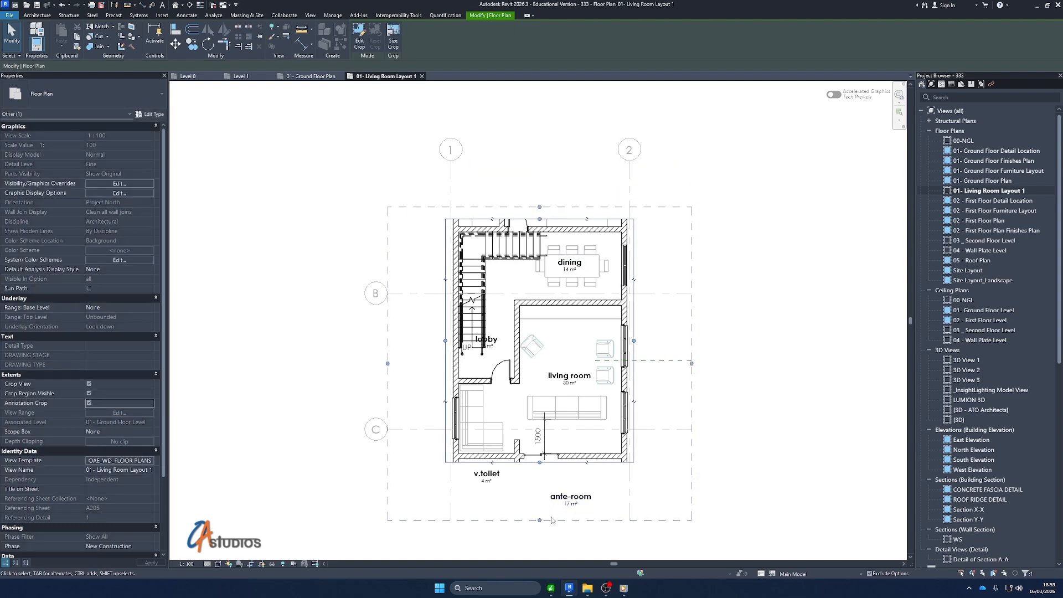
drag(540, 519, 535, 469)
drag(387, 338, 434, 340)
drag(690, 347, 643, 347)
click(679, 178)
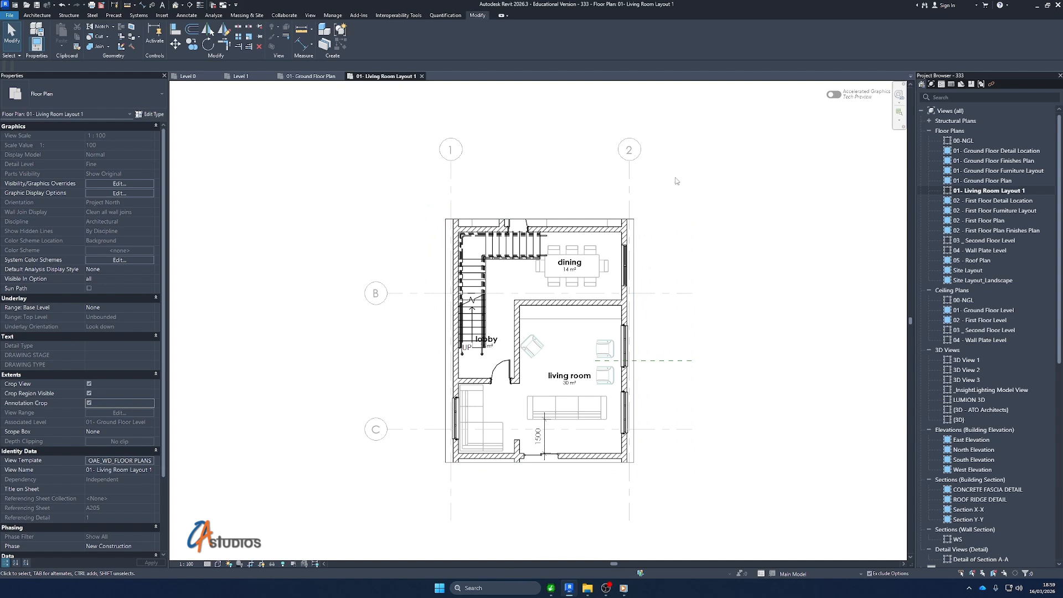
Shorten grids 1, 2, B and C at both ends so they stop just outside the cropped plan
click(453, 184)
drag(449, 161, 445, 209)
click(686, 292)
drag(646, 292, 641, 292)
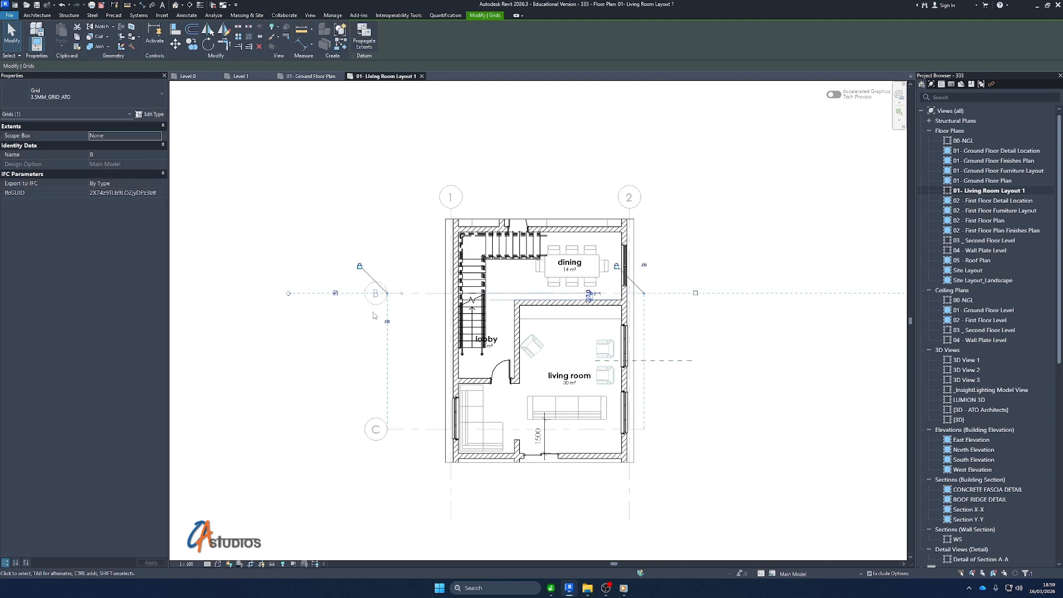
drag(388, 294, 443, 297)
click(455, 497)
click(451, 518)
drag(450, 520, 451, 474)
key(Escape)
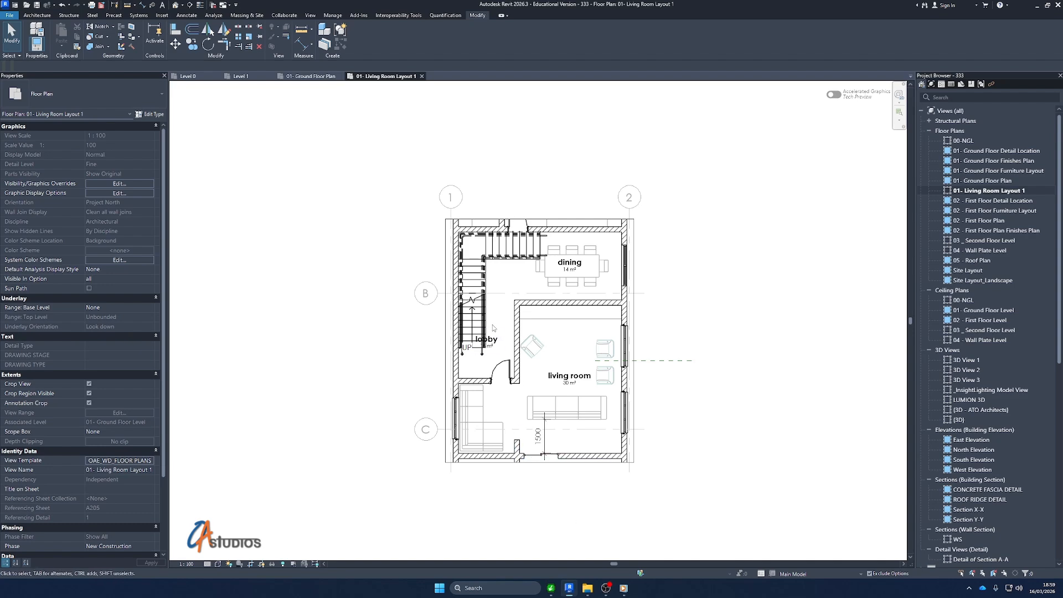
Move the lobby room tag clear of the staircase into the open lobby area
scroll(490, 334, up, 3)
click(487, 347)
drag(485, 363, 502, 349)
click(785, 300)
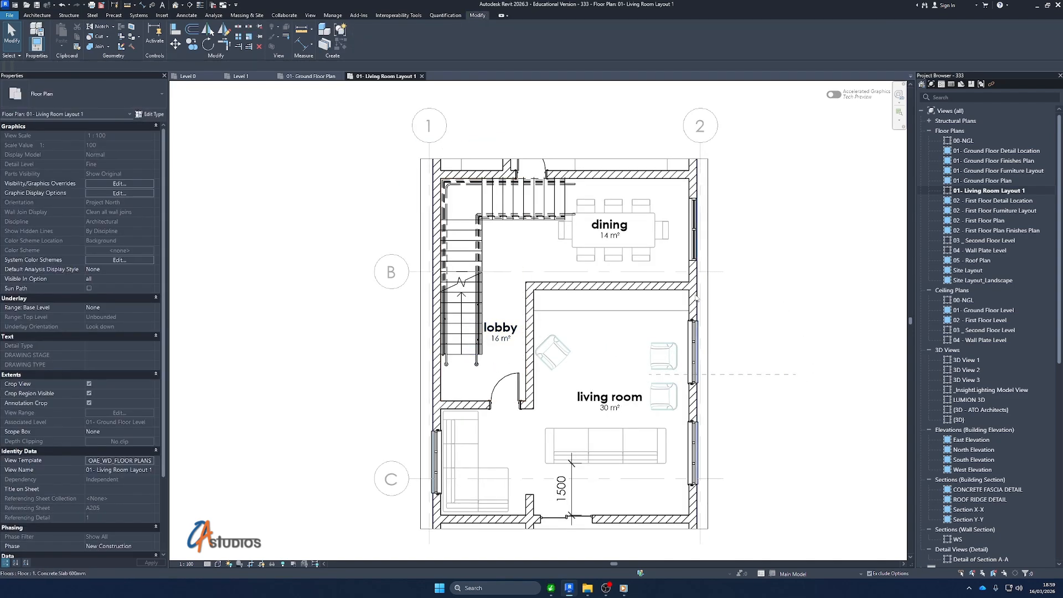
Delete the 1500 dimension between the living room sofa and the wall at the ante-room door
scroll(695, 295, down, 2)
scroll(735, 420, up, 1)
click(585, 405)
key(Delete)
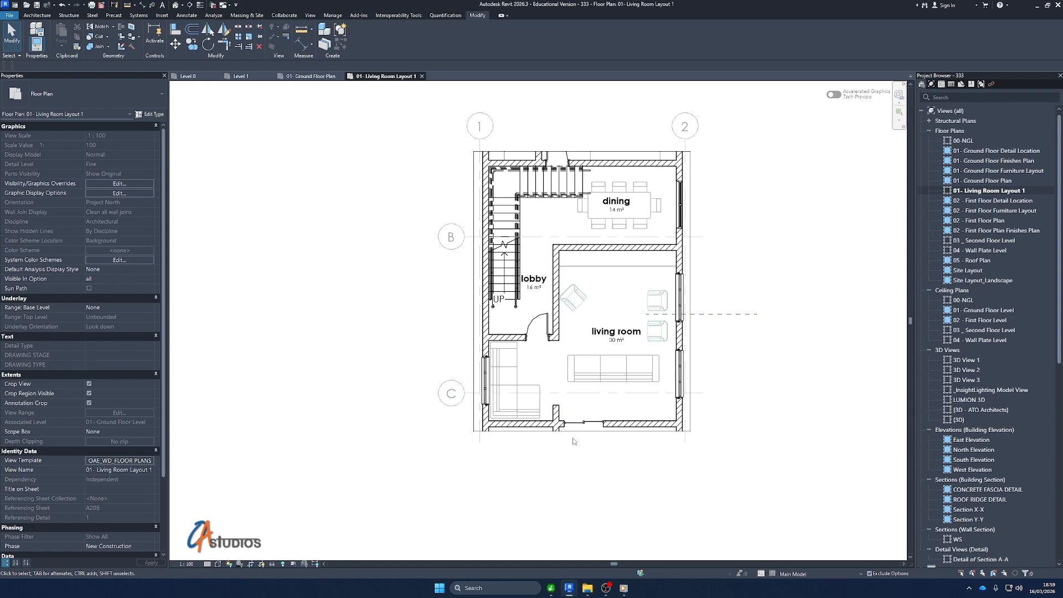
Fit the plan in the window and set the view's assigned view template to <None>
right_click(345, 296)
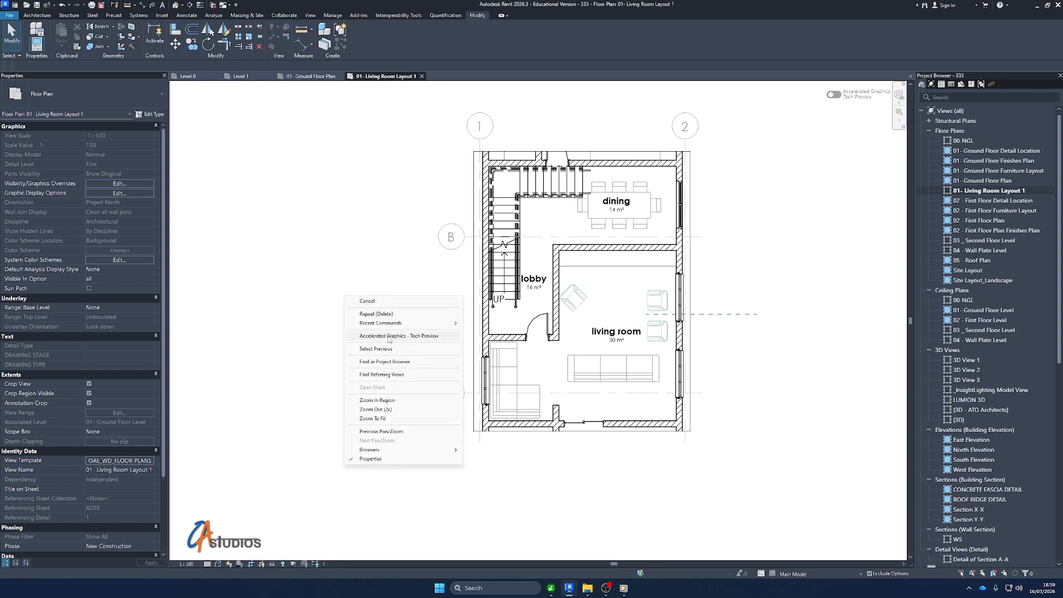
click(374, 419)
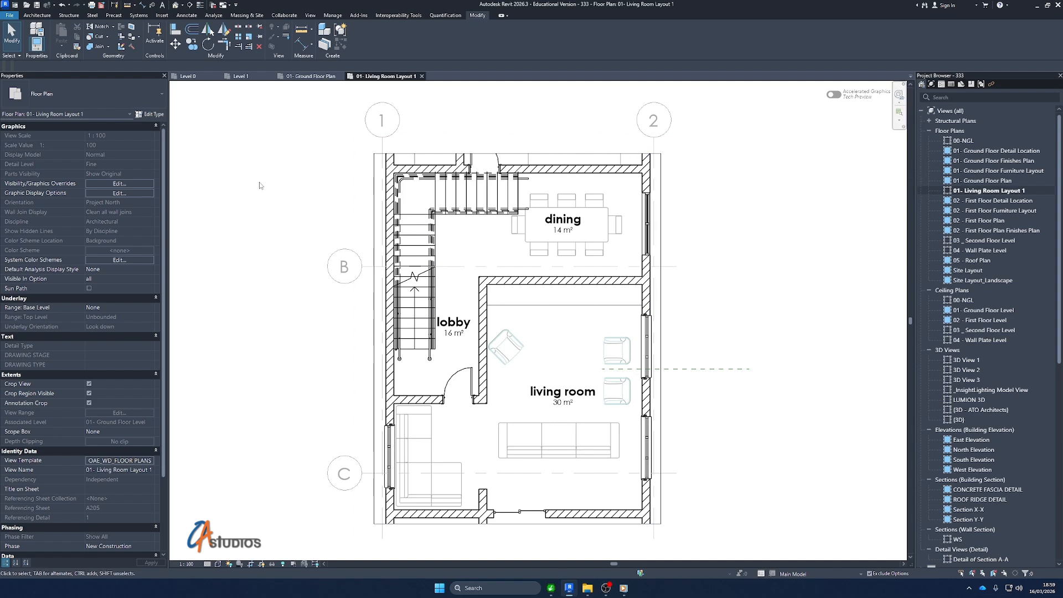
click(123, 463)
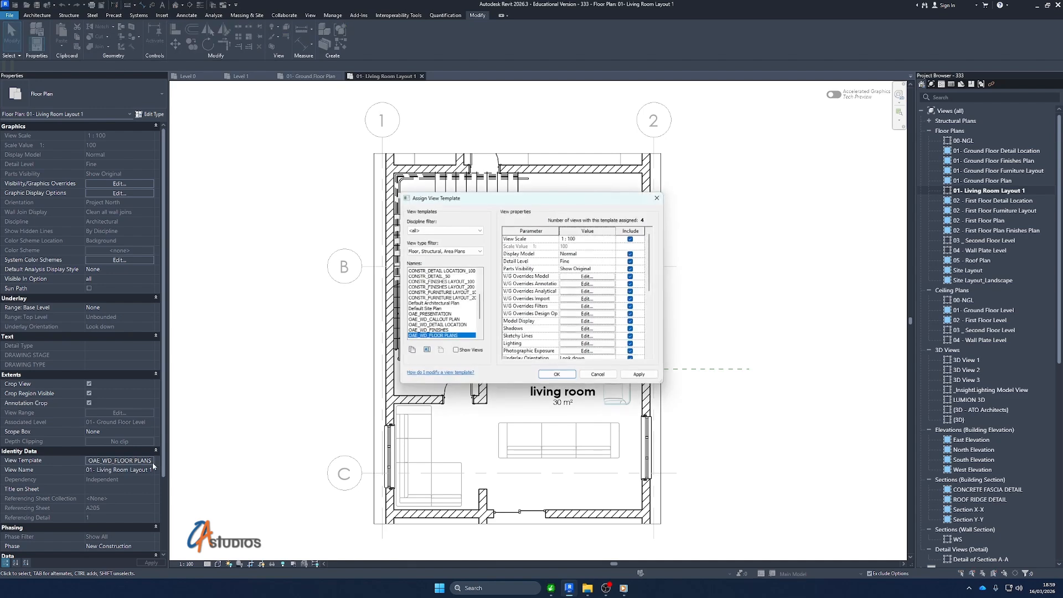
scroll(427, 299, up, 5)
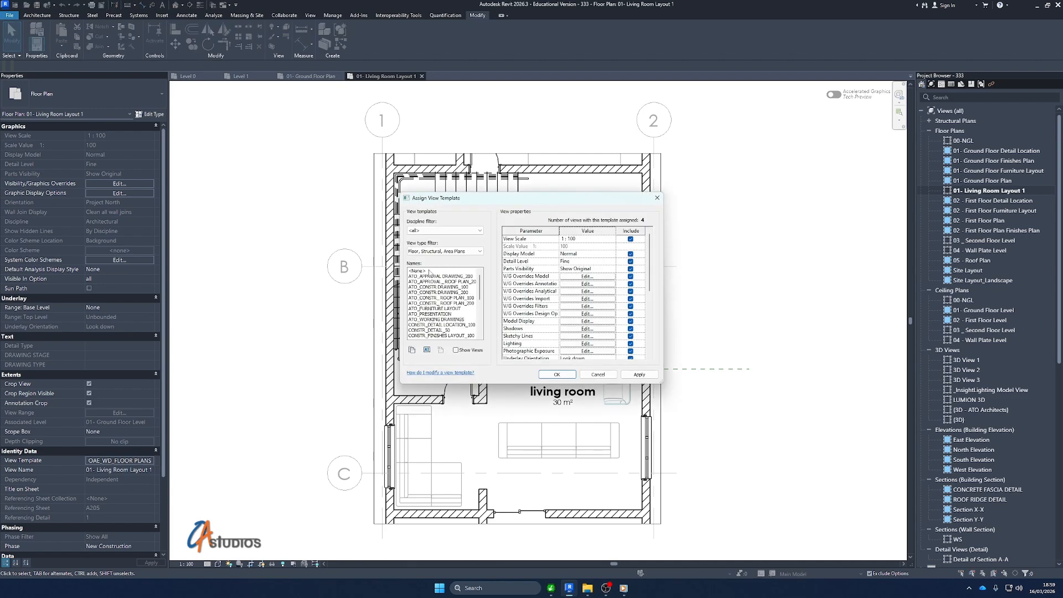
click(431, 271)
click(639, 374)
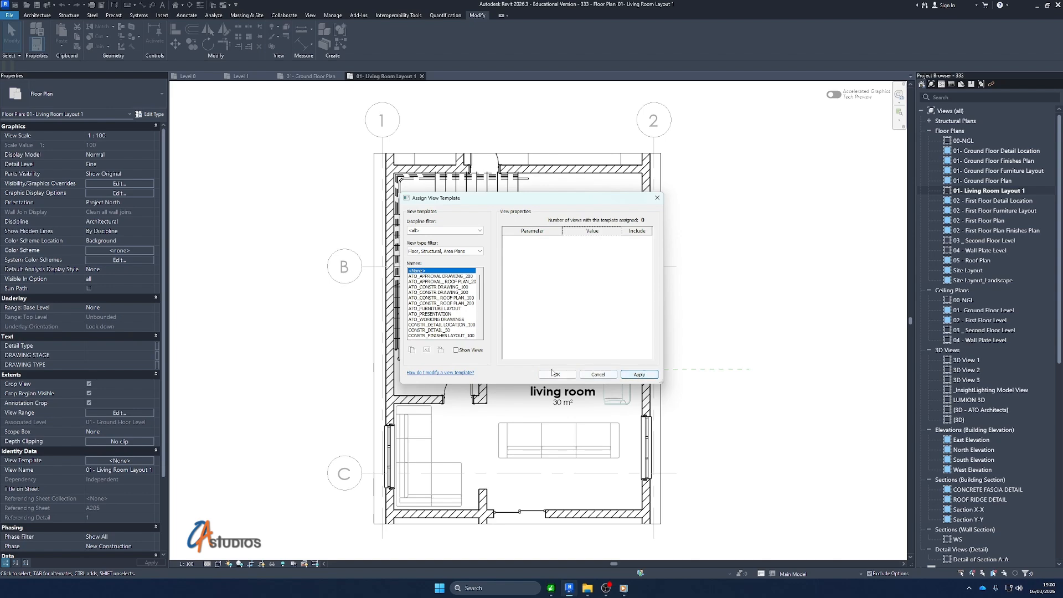
click(557, 374)
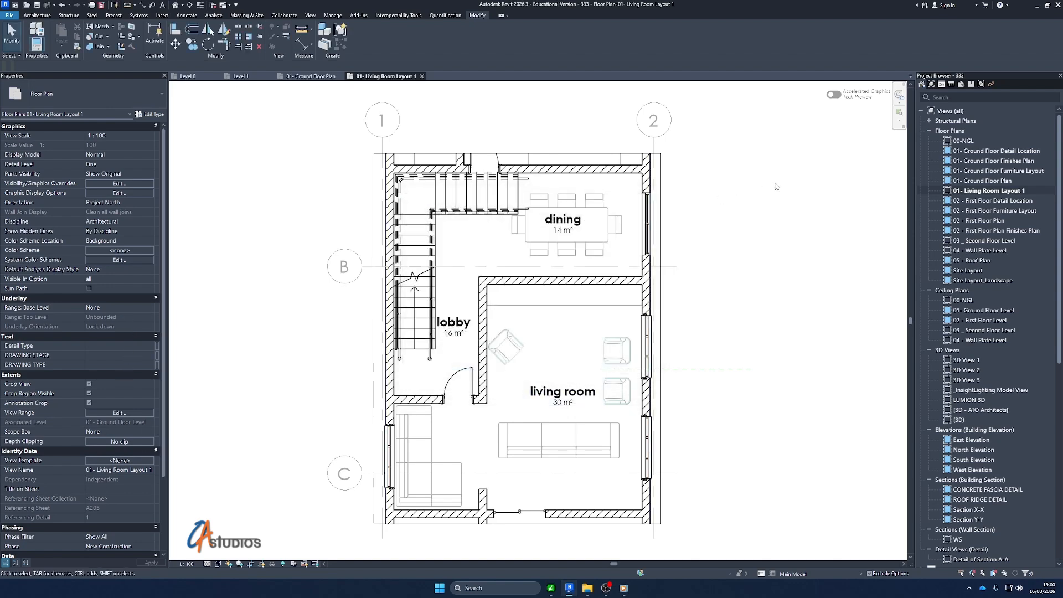
Duplicate the 01- Living Room Layout 1 view twice with detailing
click(994, 190)
right_click(994, 191)
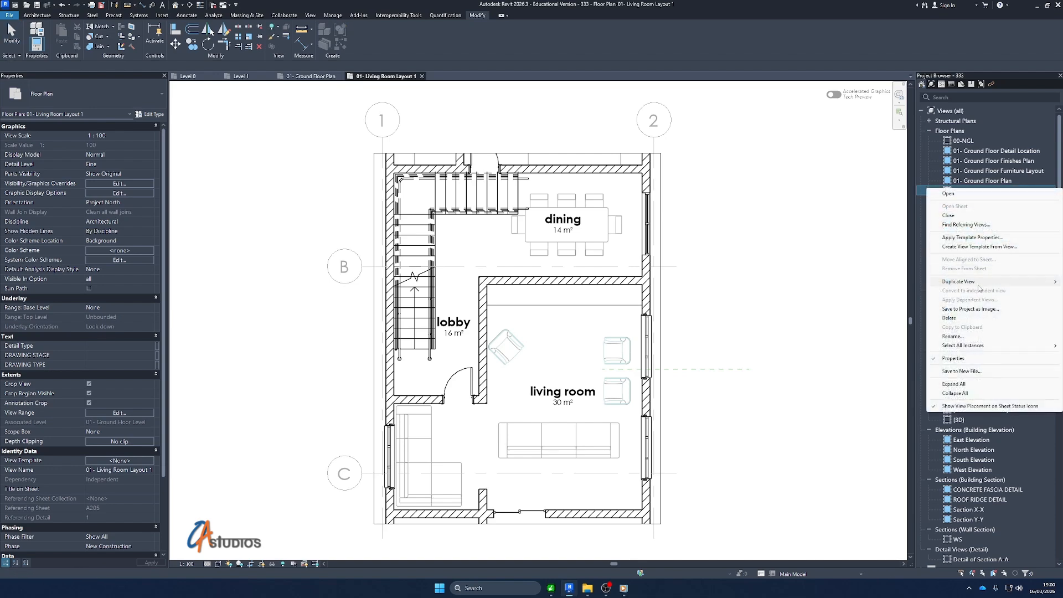
mouse_move(966, 281)
click(888, 289)
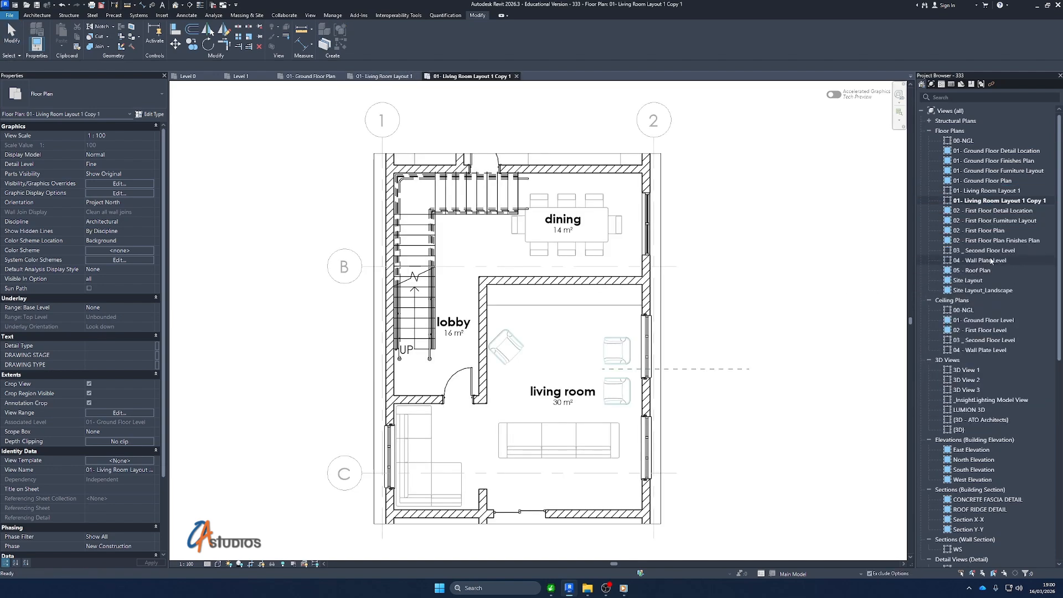
click(991, 190)
right_click(991, 190)
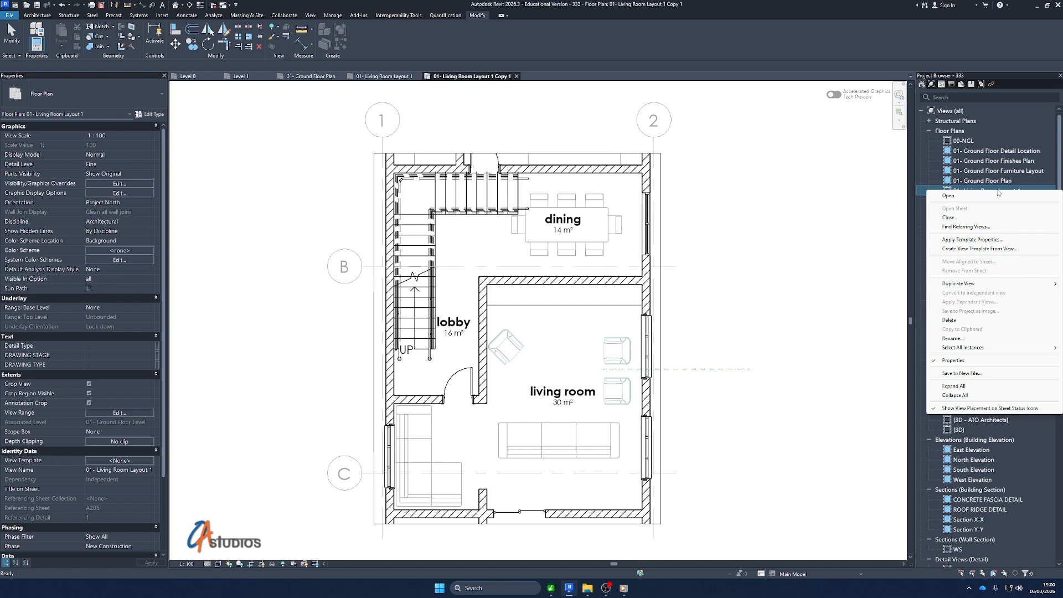
mouse_move(973, 284)
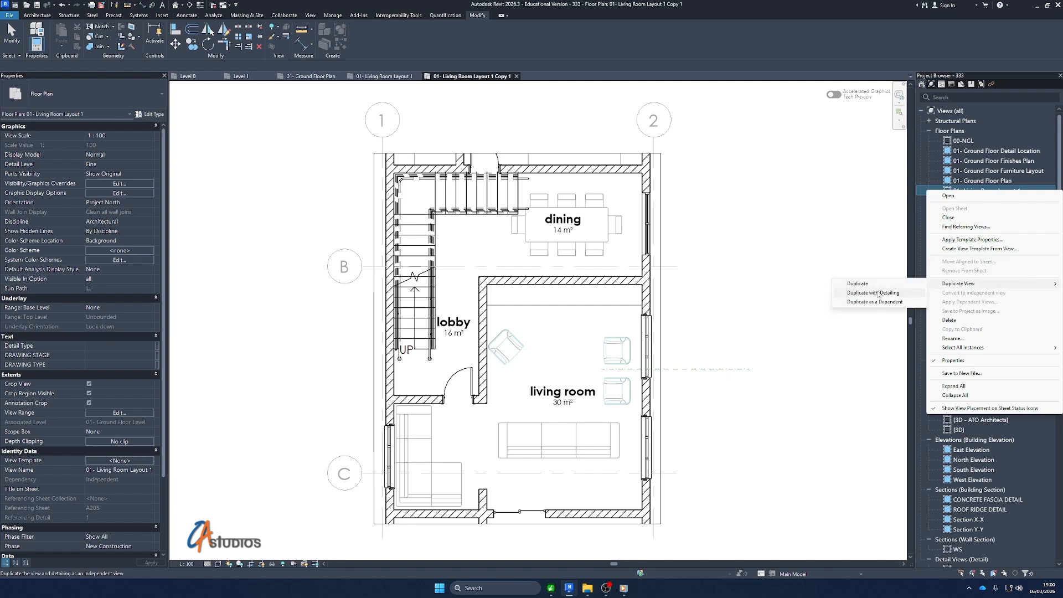
click(880, 290)
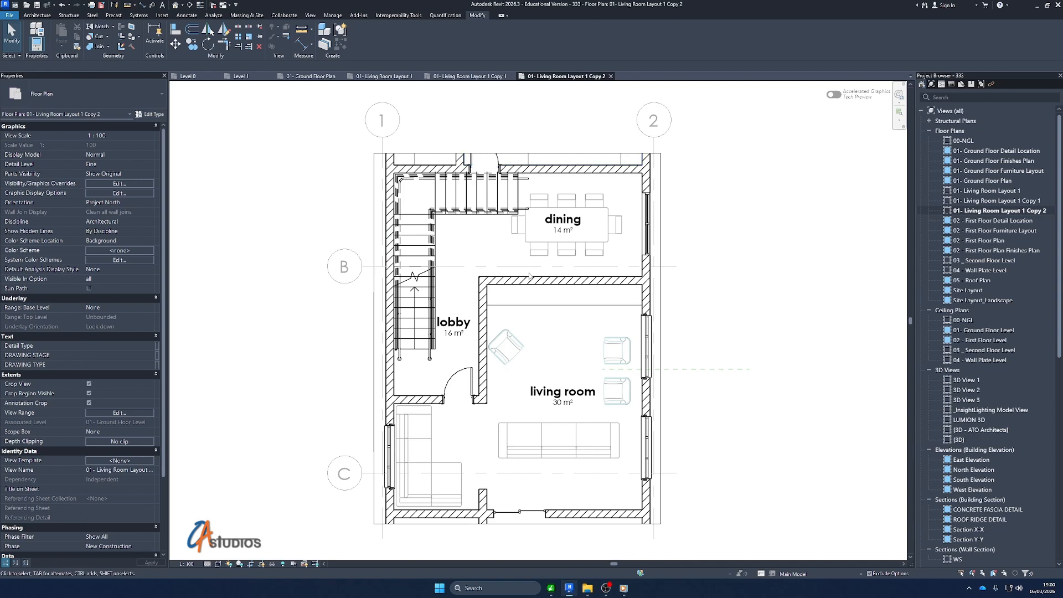
Rename the first duplicated view as 01- Living Room Layout 2
click(1020, 201)
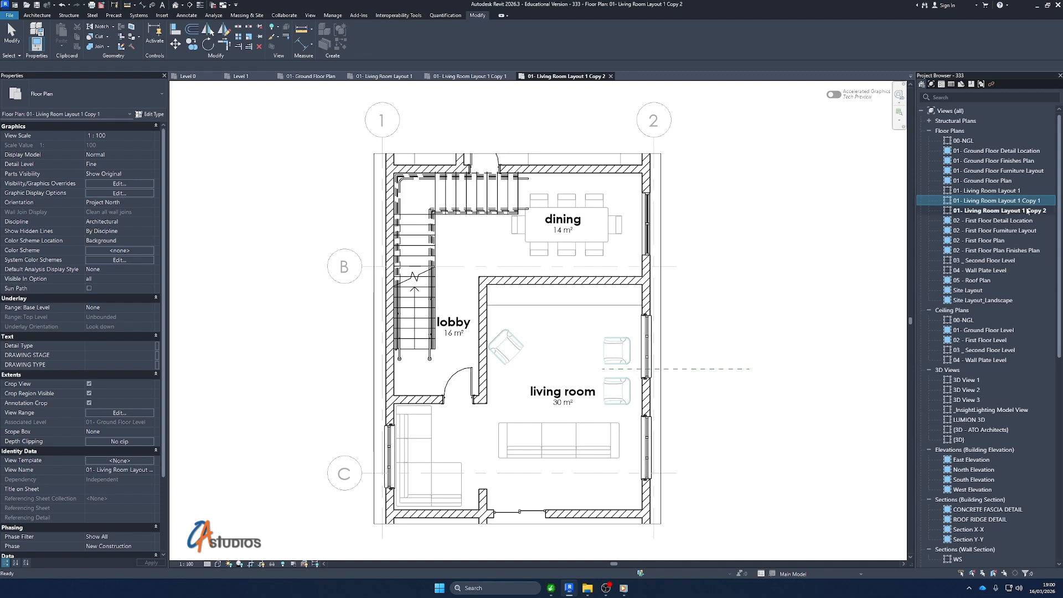
click(1019, 203)
click(1023, 200)
drag(1048, 201, 1020, 202)
text(2)
Rename the second duplicated view as 01- Living Room Layout 3
click(1032, 203)
click(1031, 203)
click(1021, 201)
drag(1018, 201, 1056, 203)
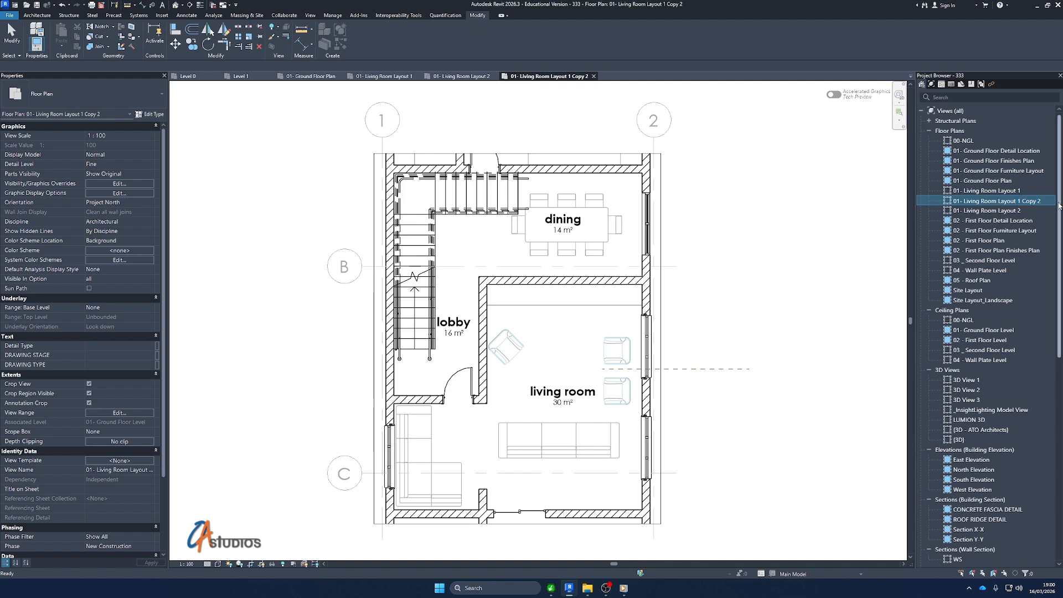
click(1046, 202)
click(1046, 201)
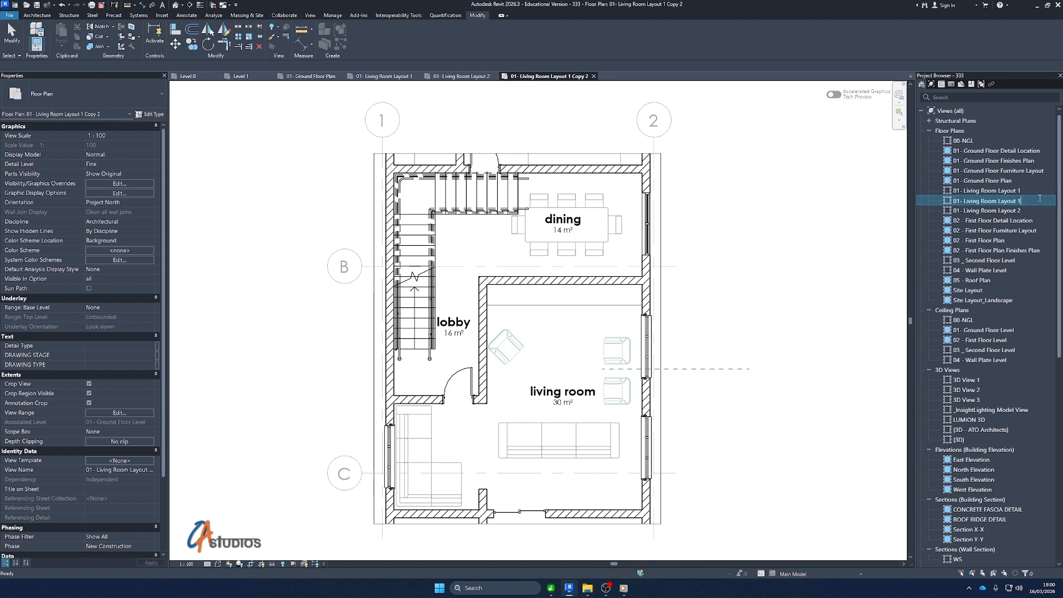
text(3)
key(Return)
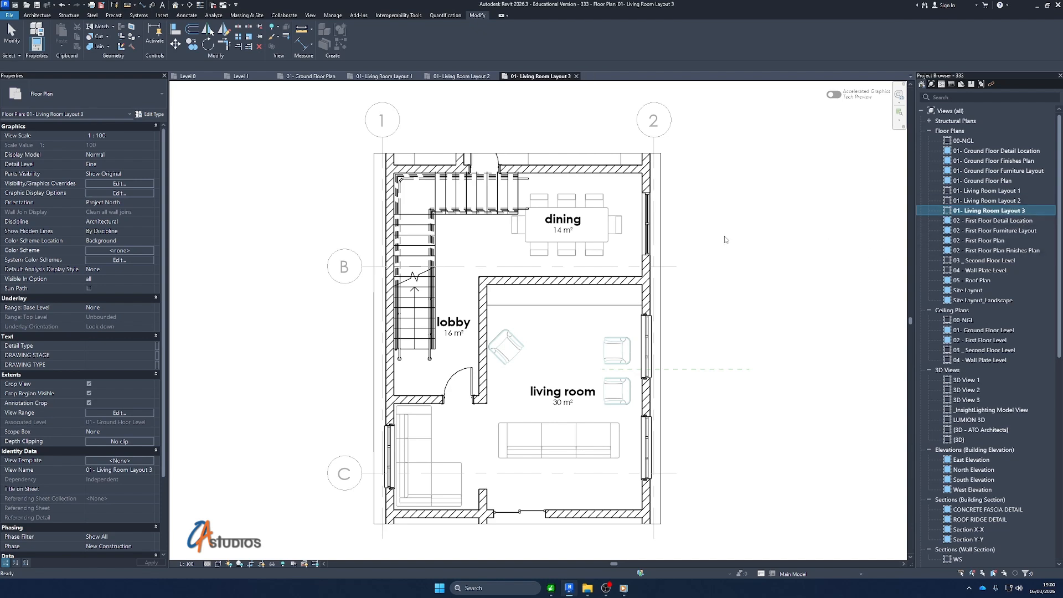
In the visibility overrides of the 01- Living Room Layout 3 view, set the Living Room Layout design option set to Option 3
click(760, 225)
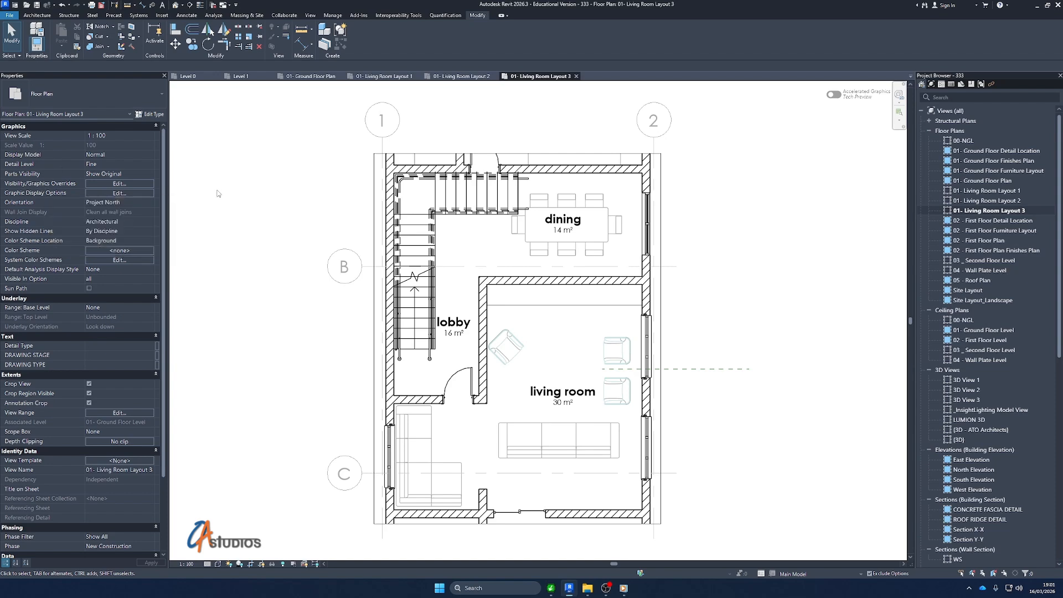
key(v)
key(g)
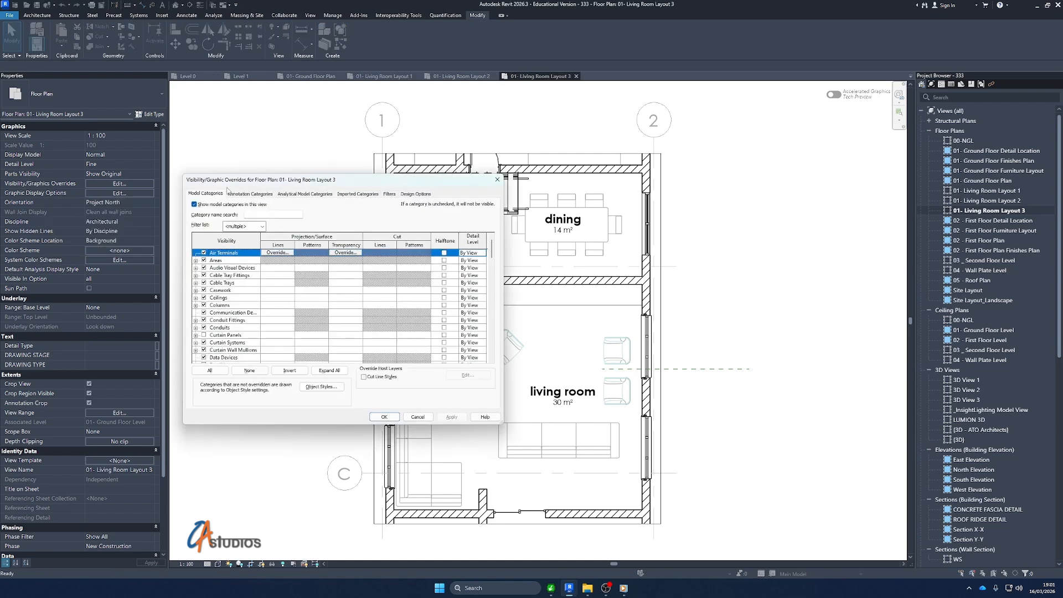
drag(265, 184, 648, 194)
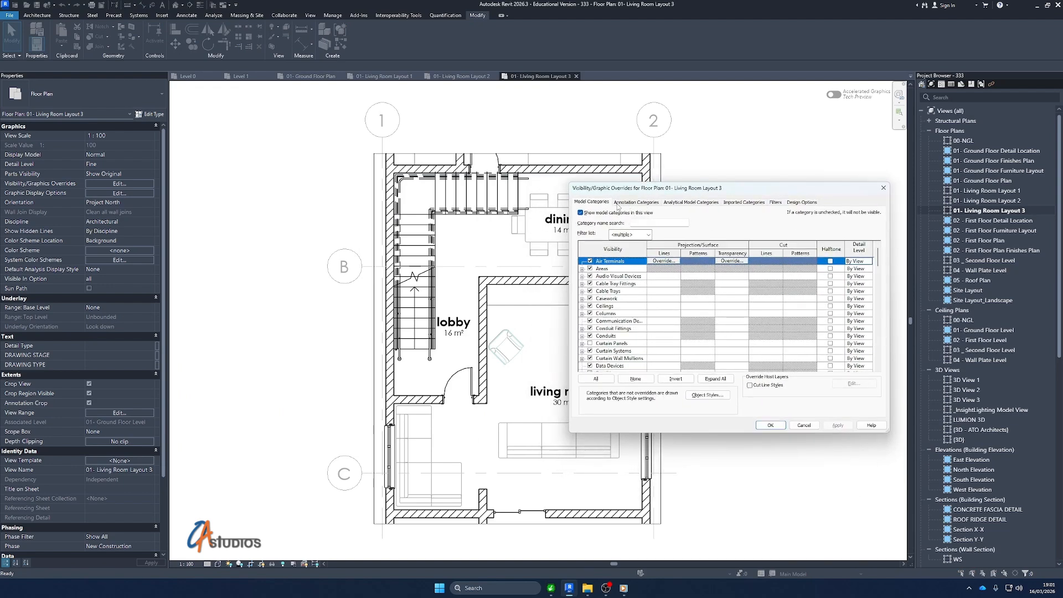
scroll(638, 334, down, 4)
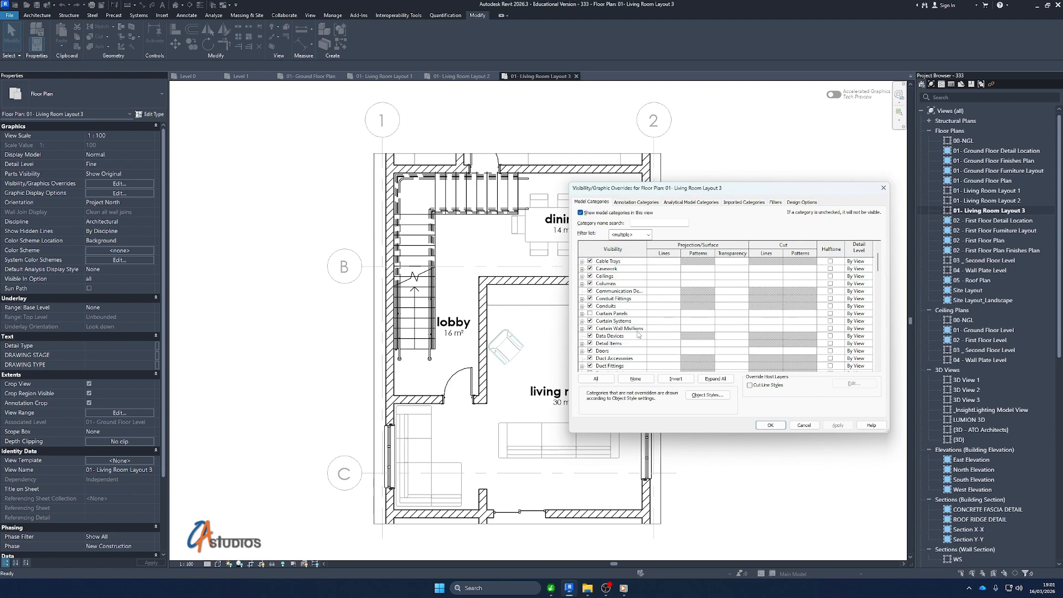
scroll(638, 335, up, 4)
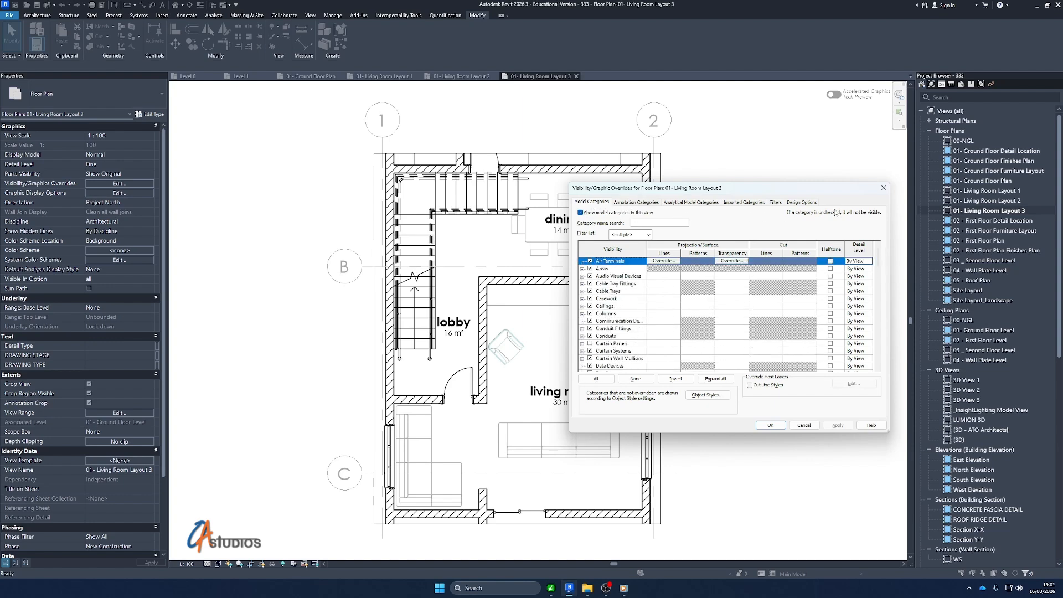
click(807, 203)
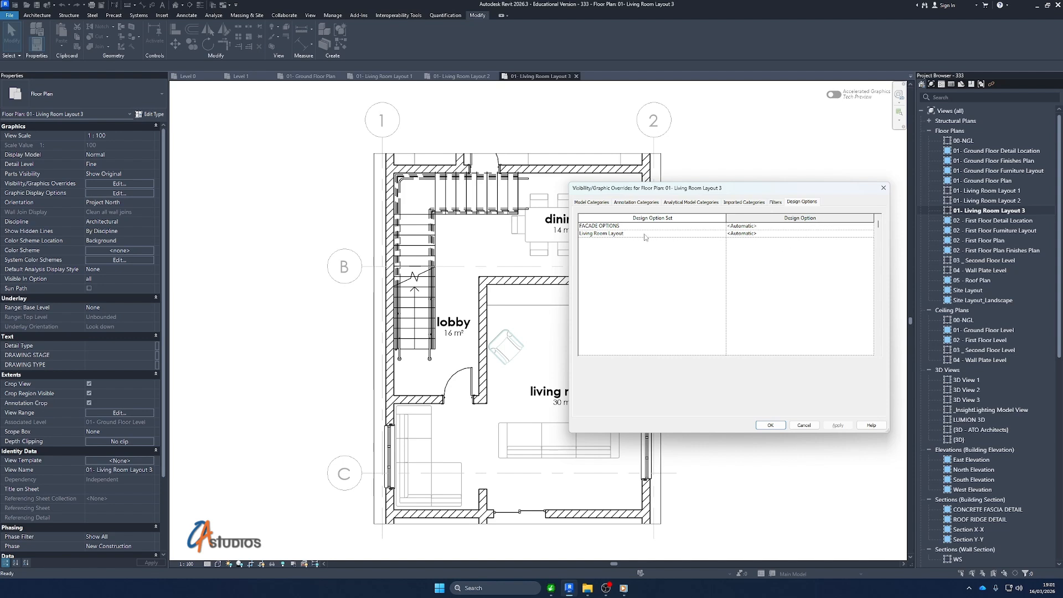
click(608, 227)
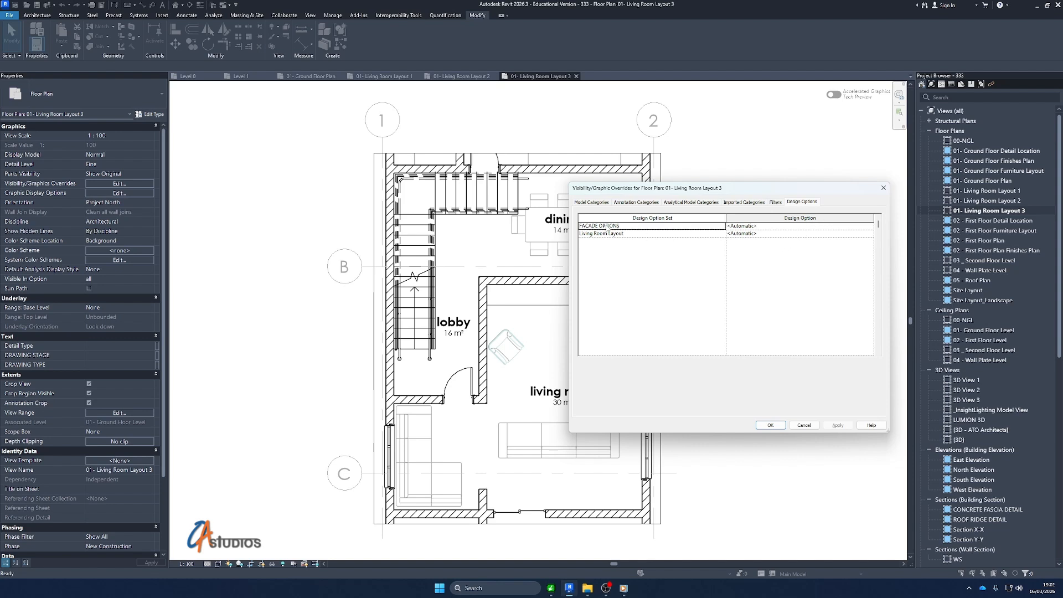
click(872, 228)
click(596, 235)
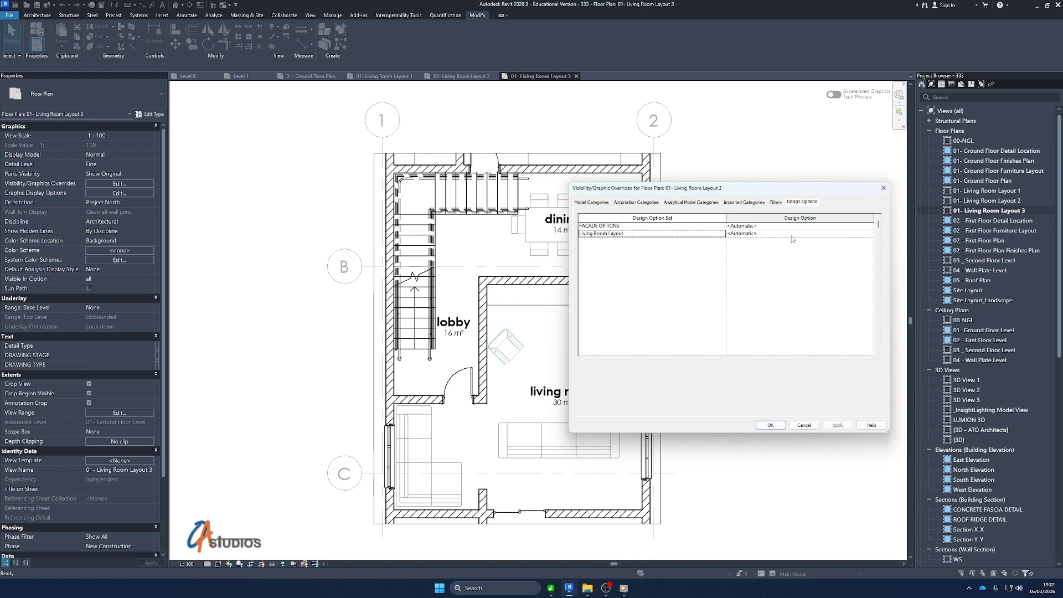
click(869, 234)
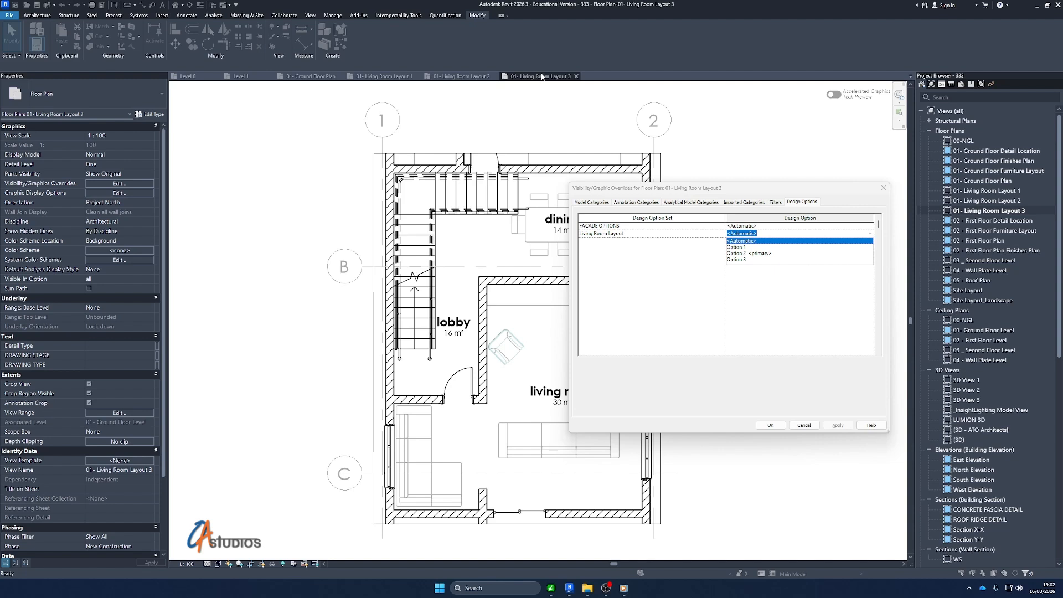
click(736, 259)
click(837, 425)
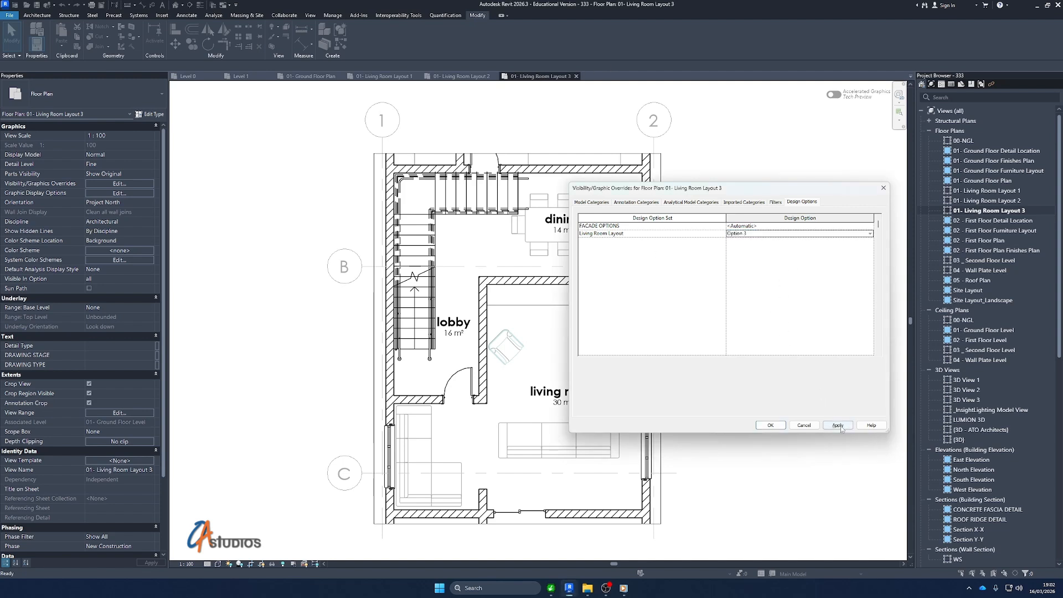
click(771, 425)
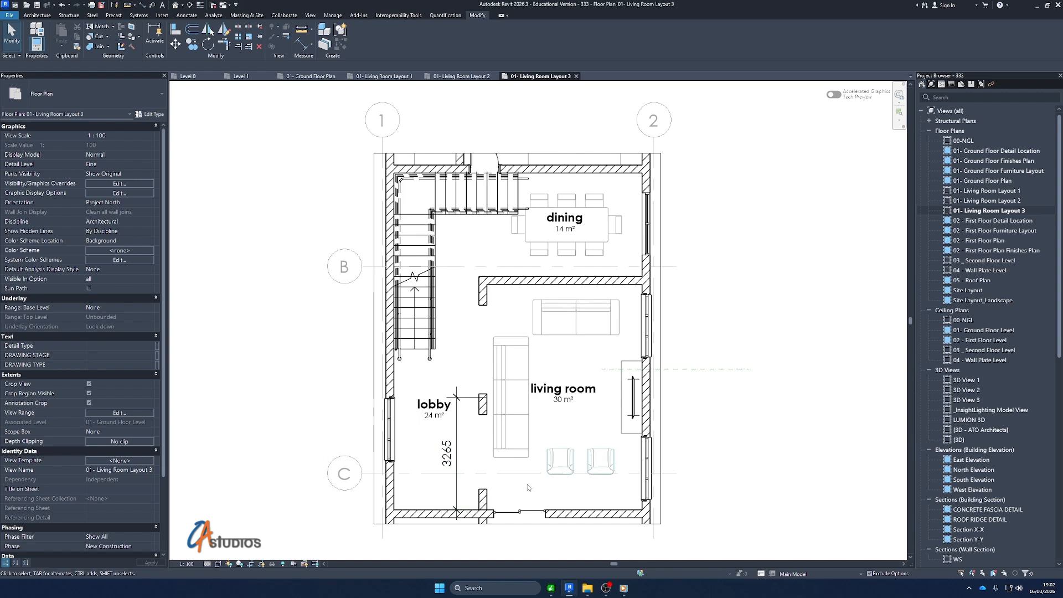
In the 01- Living Room Layout 2 view's visibility overrides, set the Living Room Layout option set to Option 2 <primary>
click(463, 76)
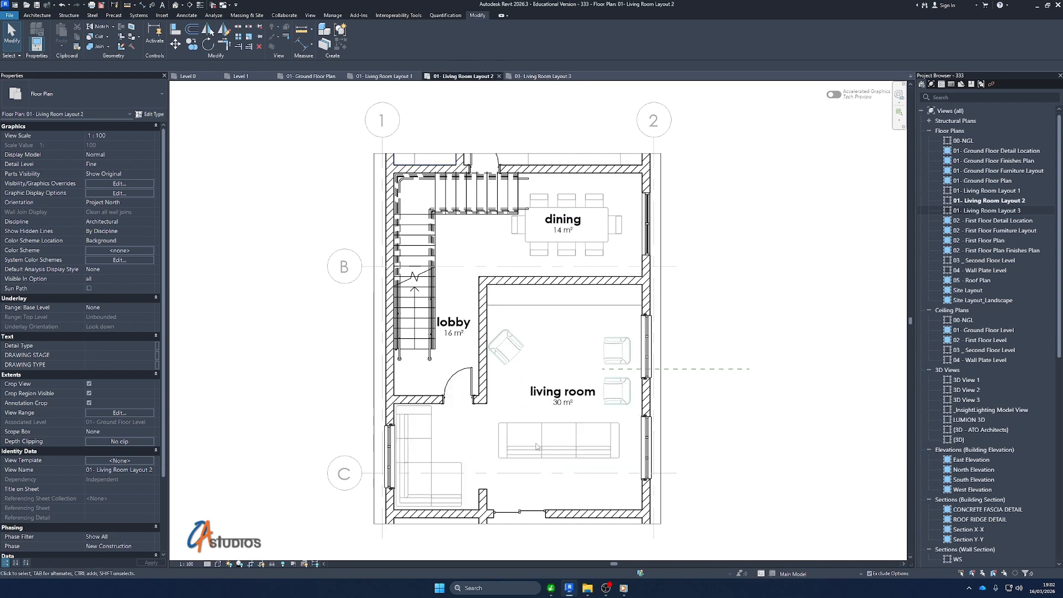
click(129, 184)
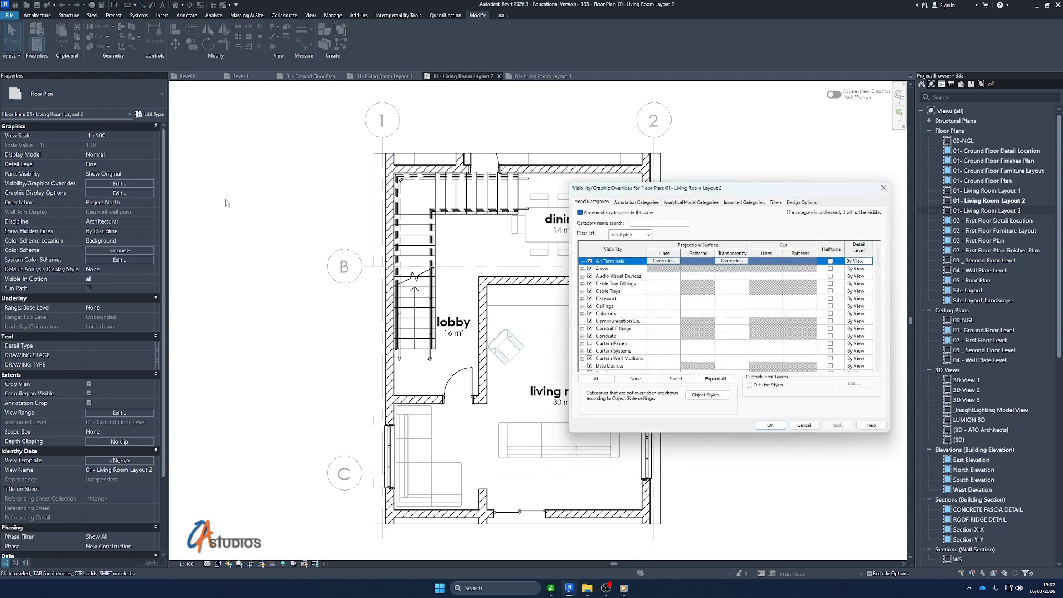
click(815, 203)
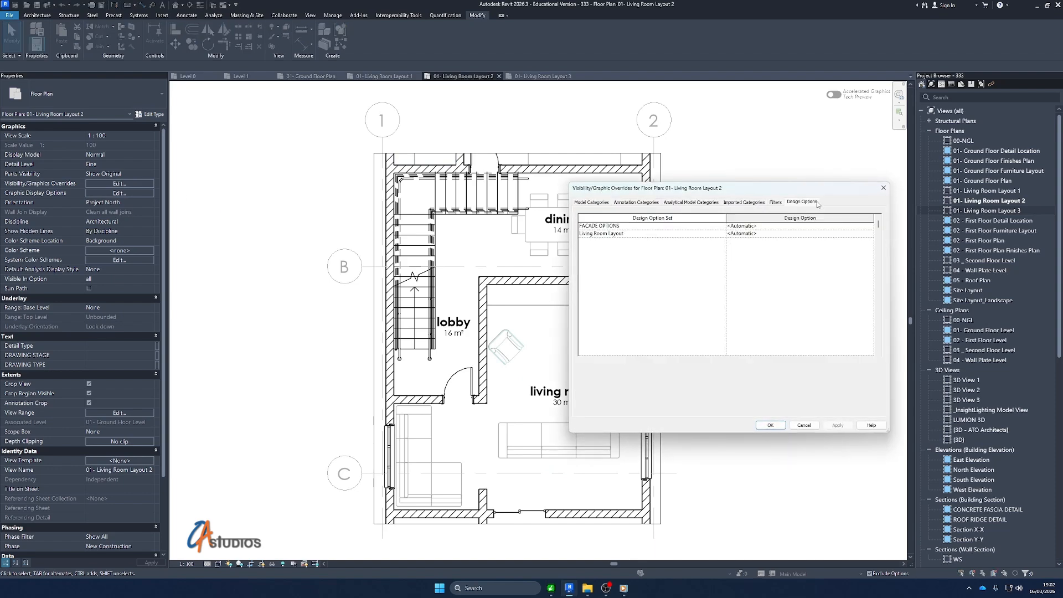
click(867, 233)
click(748, 253)
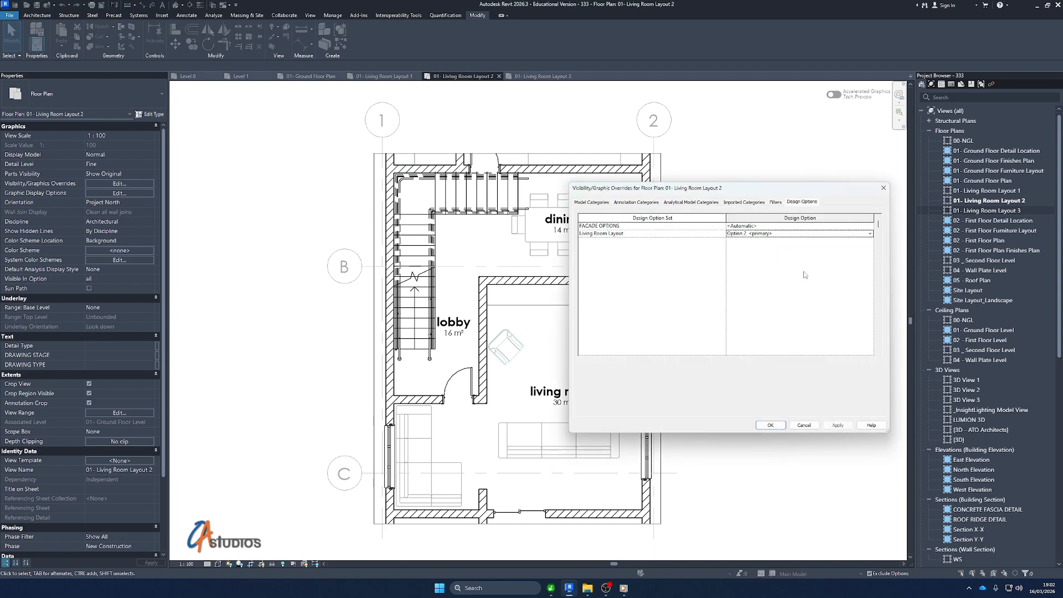
click(770, 426)
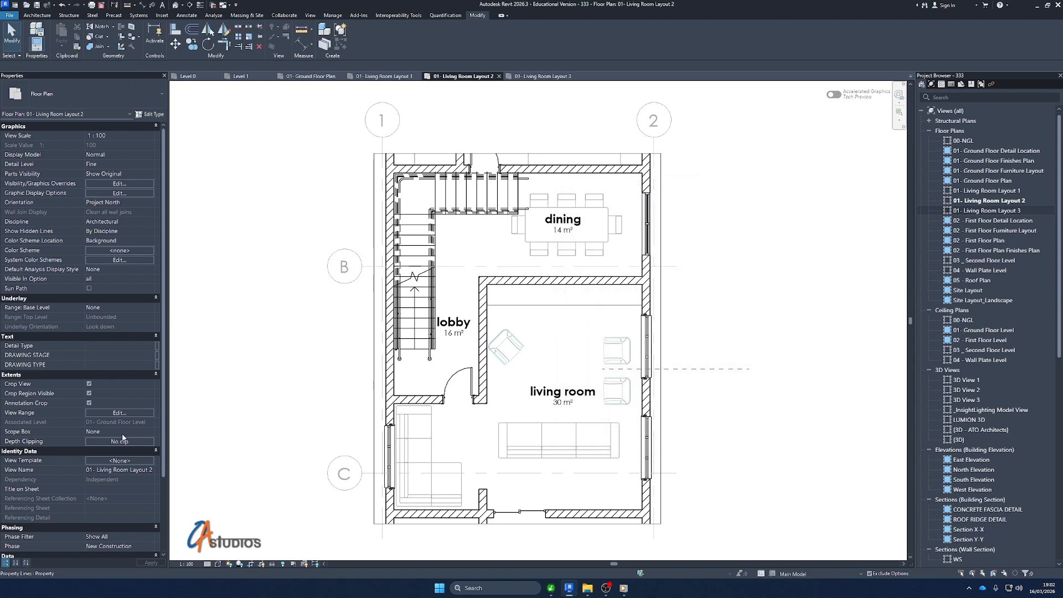
In the 01- Living Room Layout 1 view's visibility overrides, set the Living Room Layout option set to Option 1
click(384, 77)
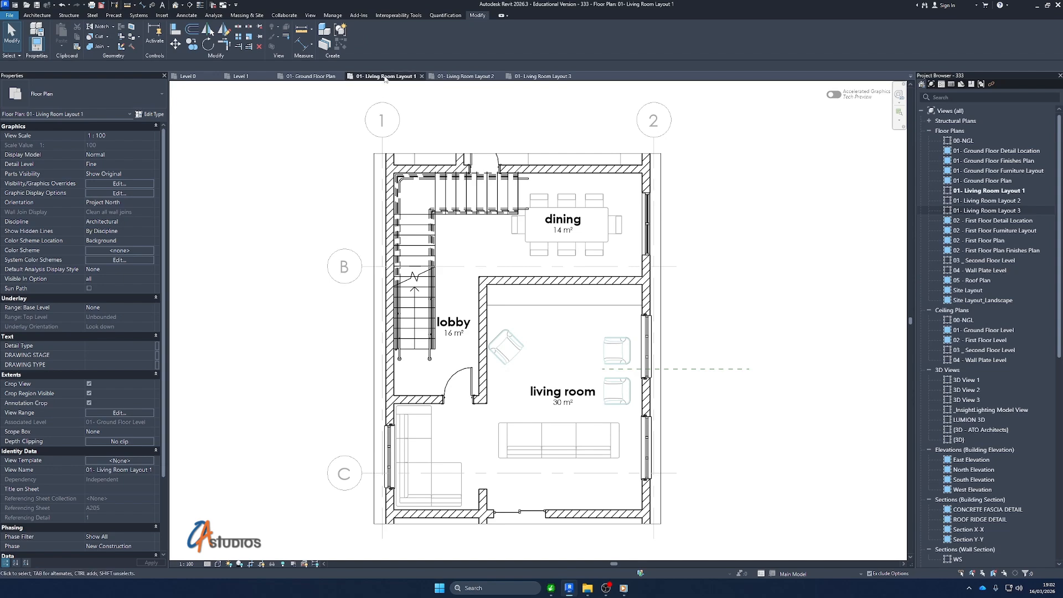
click(134, 183)
click(801, 202)
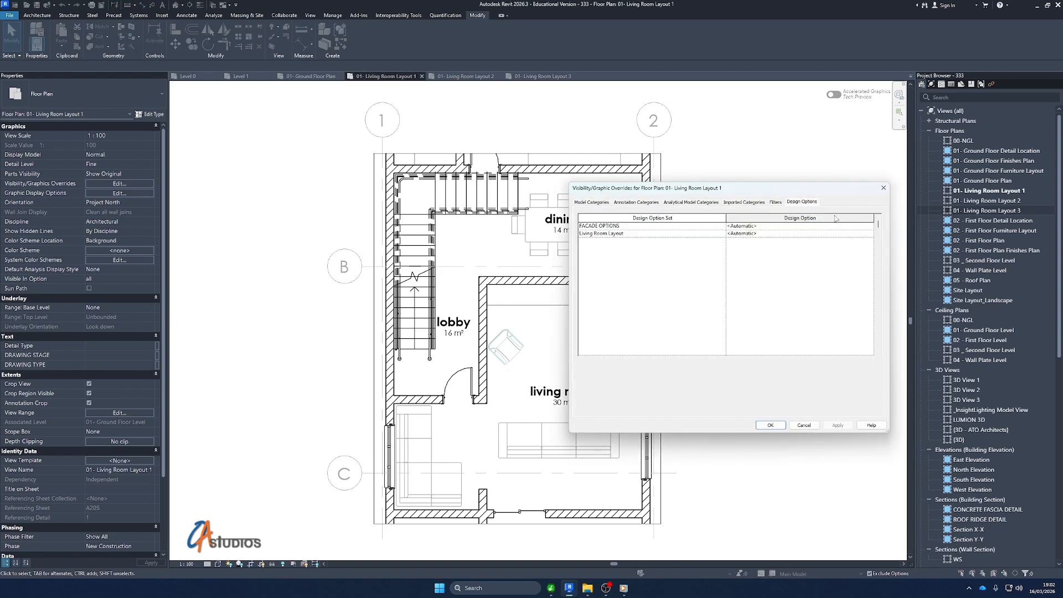
click(869, 234)
click(765, 250)
click(843, 427)
click(770, 425)
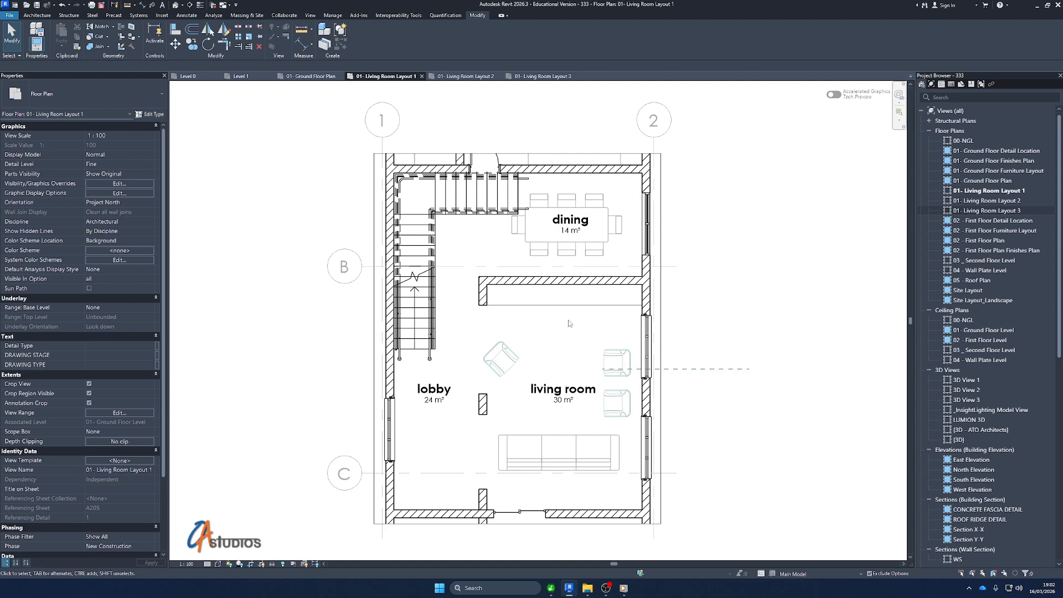
Compare the Living Room Layout 2 and 3 views, and inspect the lobby and living room area in Living Room Layout 1
click(458, 77)
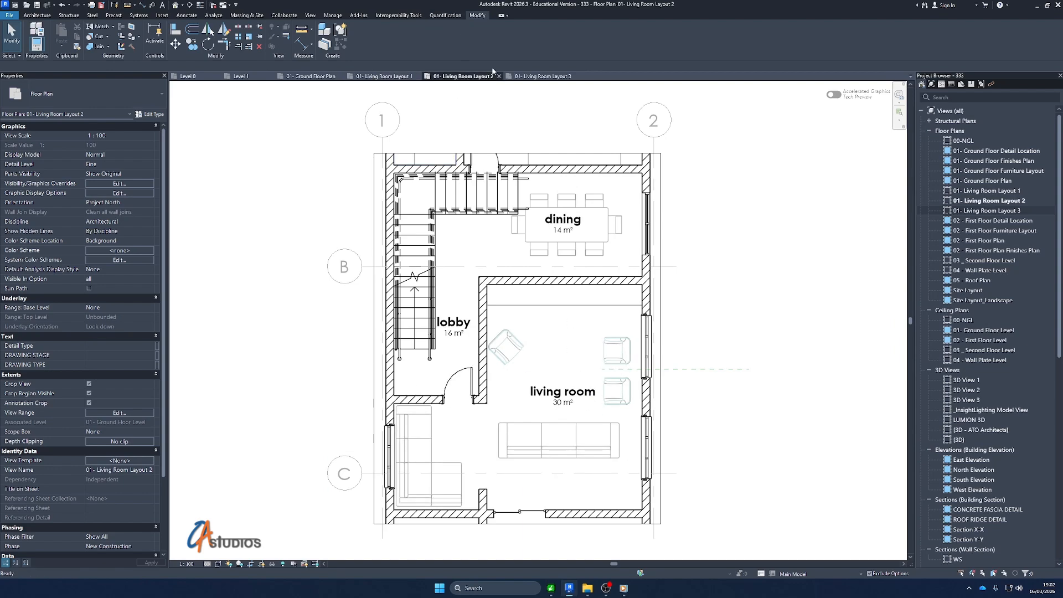
click(534, 75)
click(387, 76)
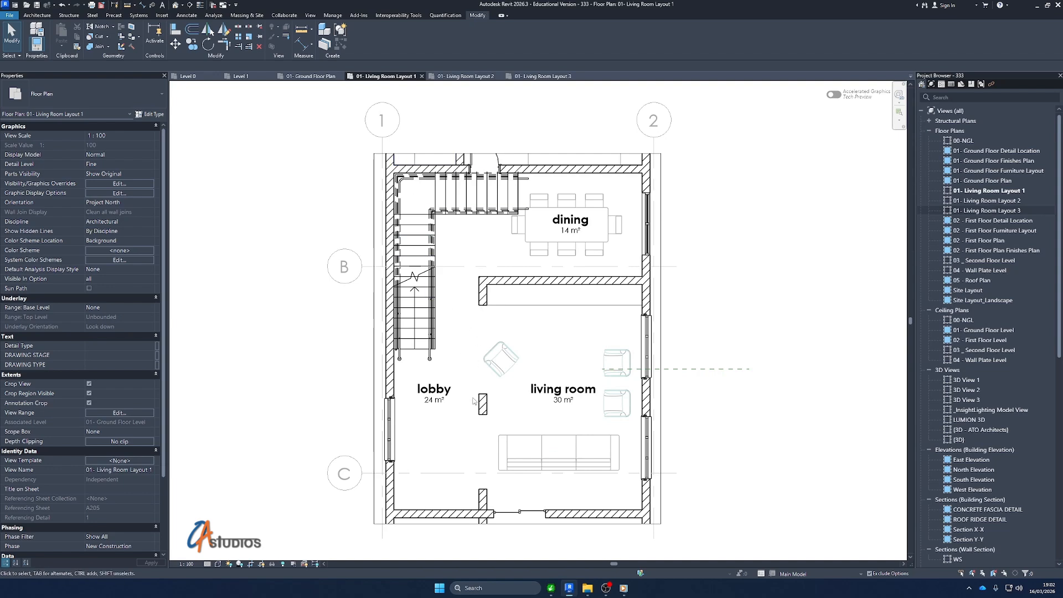
scroll(497, 283, down, 3)
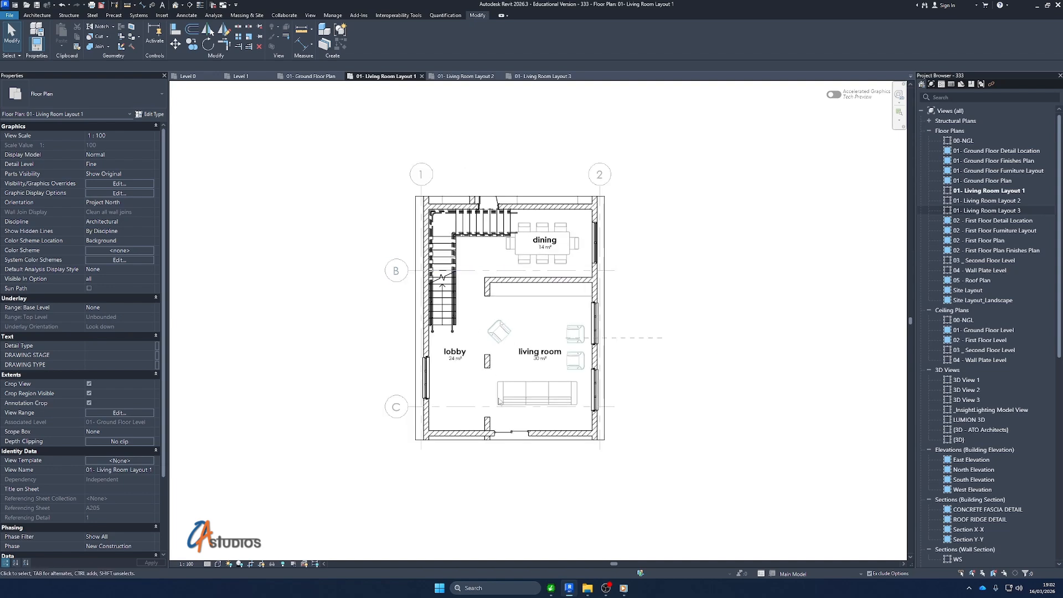
scroll(500, 407, up, 5)
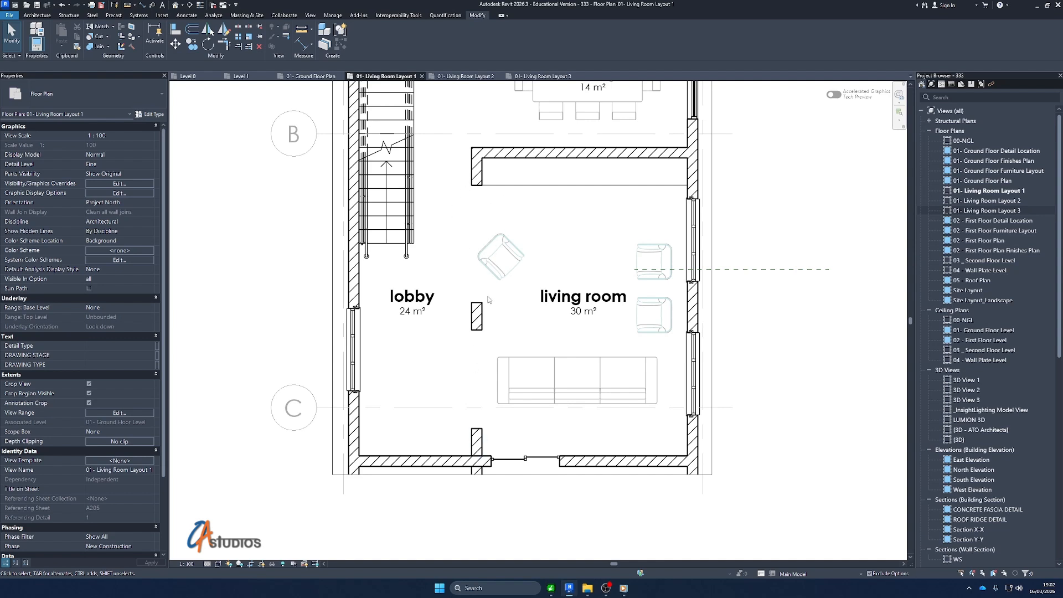
key(d)
key(l)
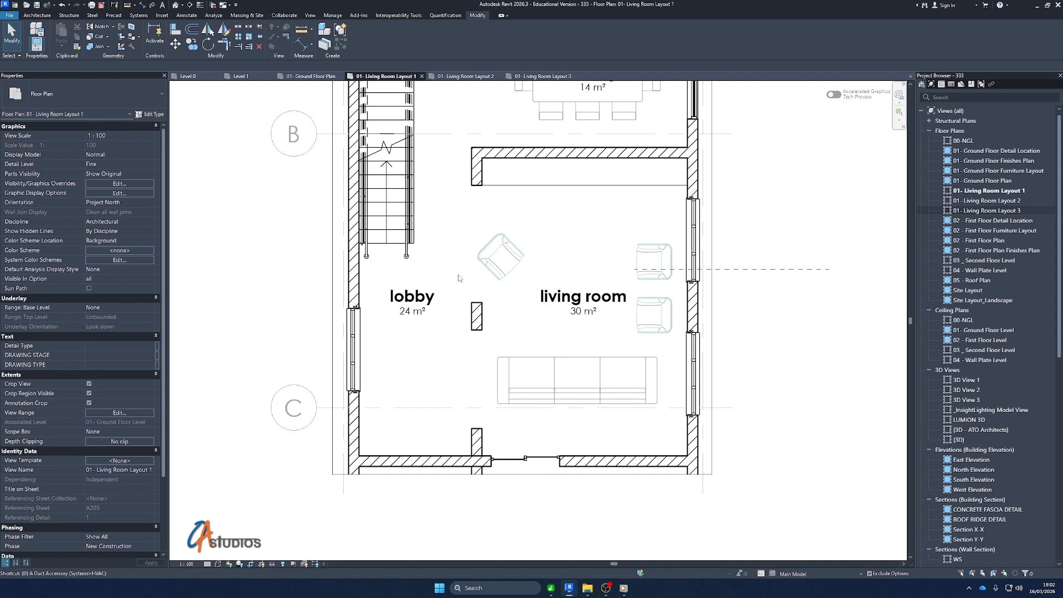
key(Escape)
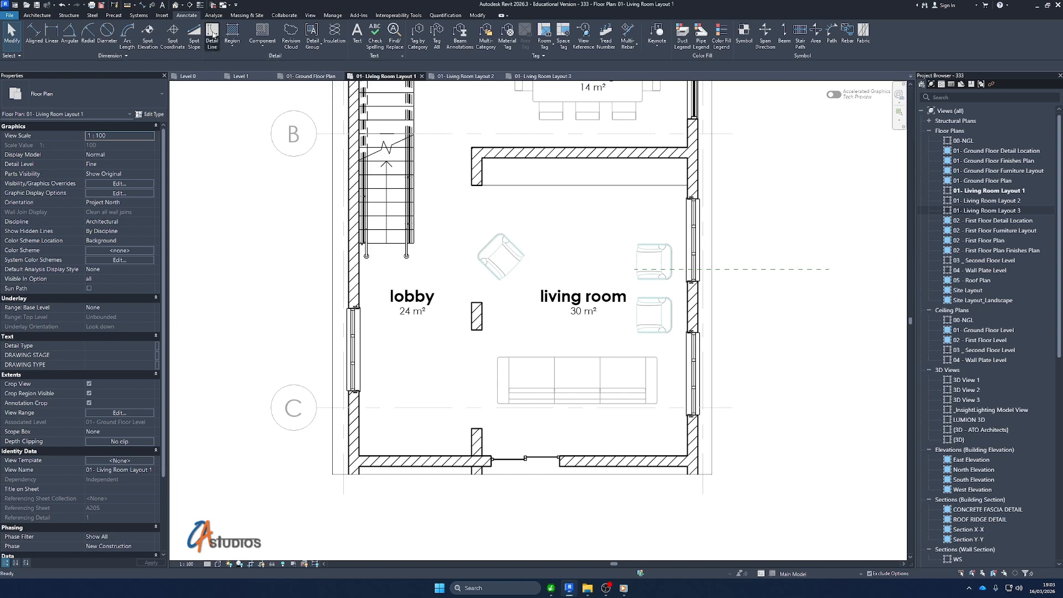
Draw two vertical <Overhead> detail lines along both wall faces between lobby and living room, from the upper wall stub to the lower one
click(214, 34)
click(454, 41)
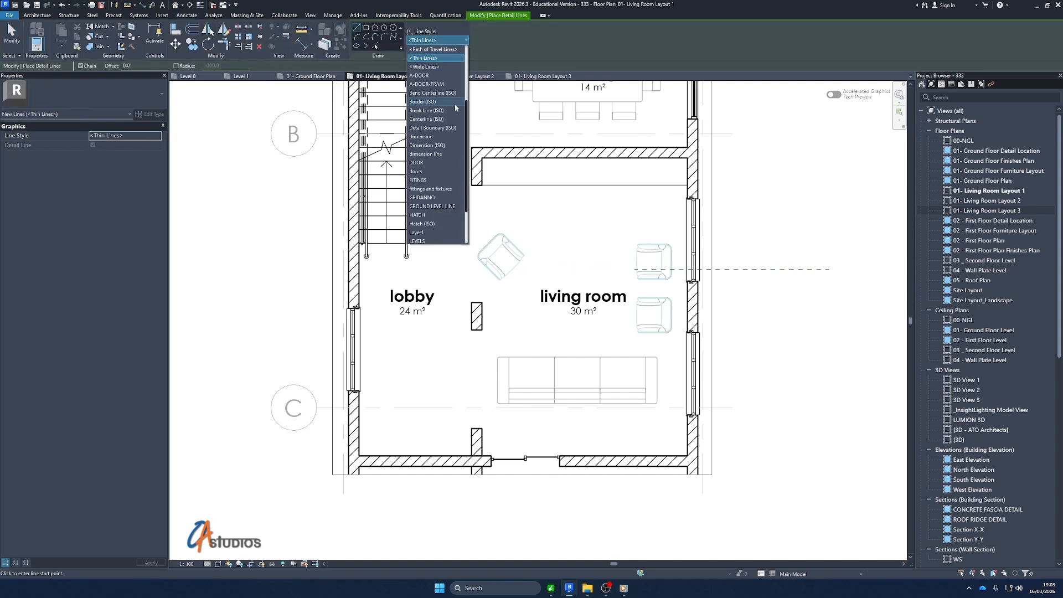
scroll(430, 95, up, 2)
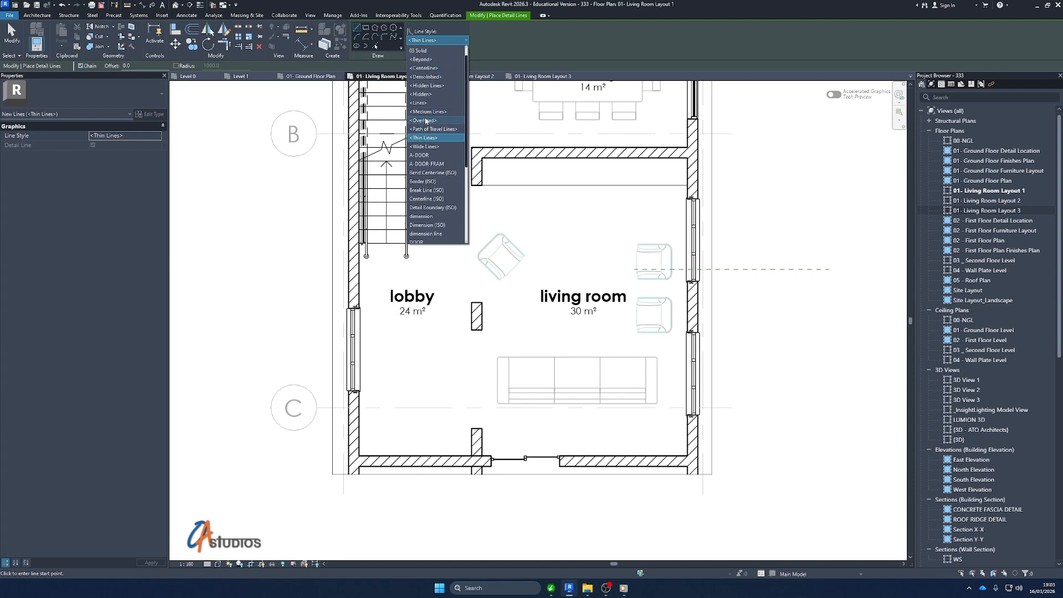
click(425, 121)
click(471, 185)
click(471, 430)
key(Escape)
click(482, 186)
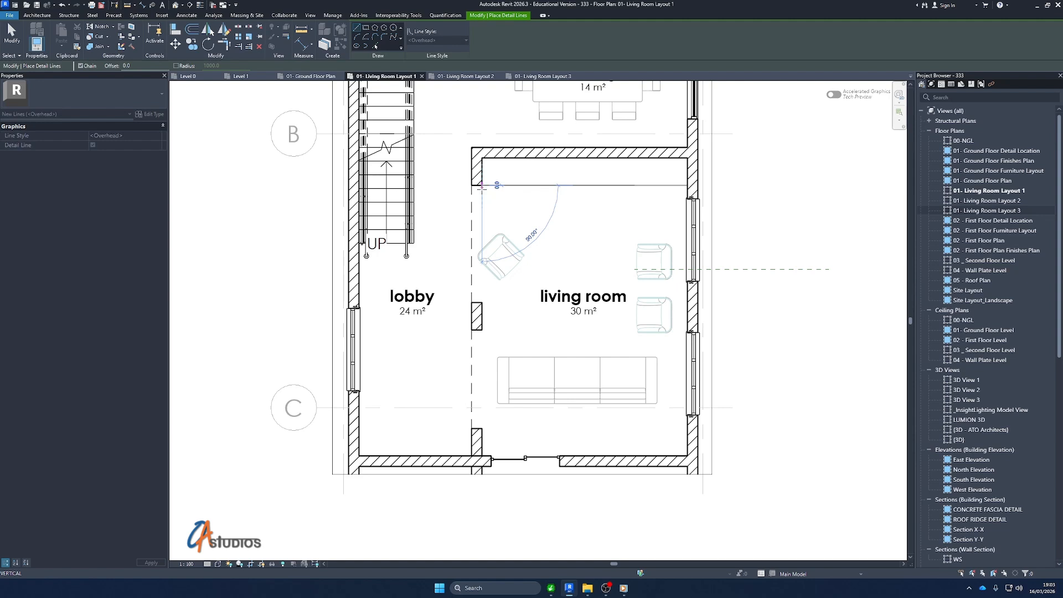
click(482, 430)
key(Escape)
key(Escape)
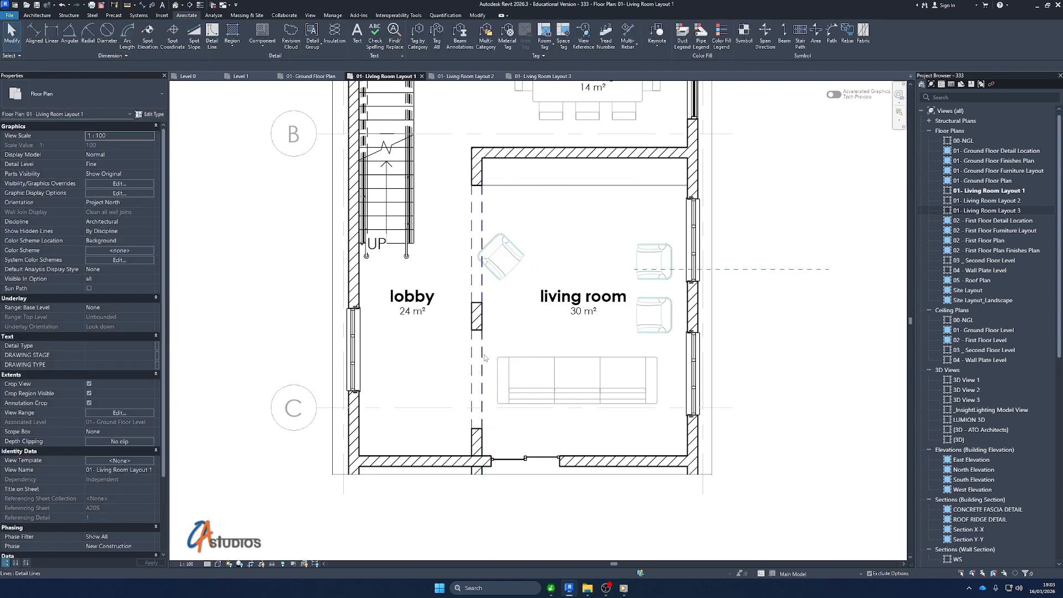
Copy both overhead detail lines and paste them aligned at the same position in the 01- Living Room Layout 2 view
click(481, 356)
ctrl+click(471, 360)
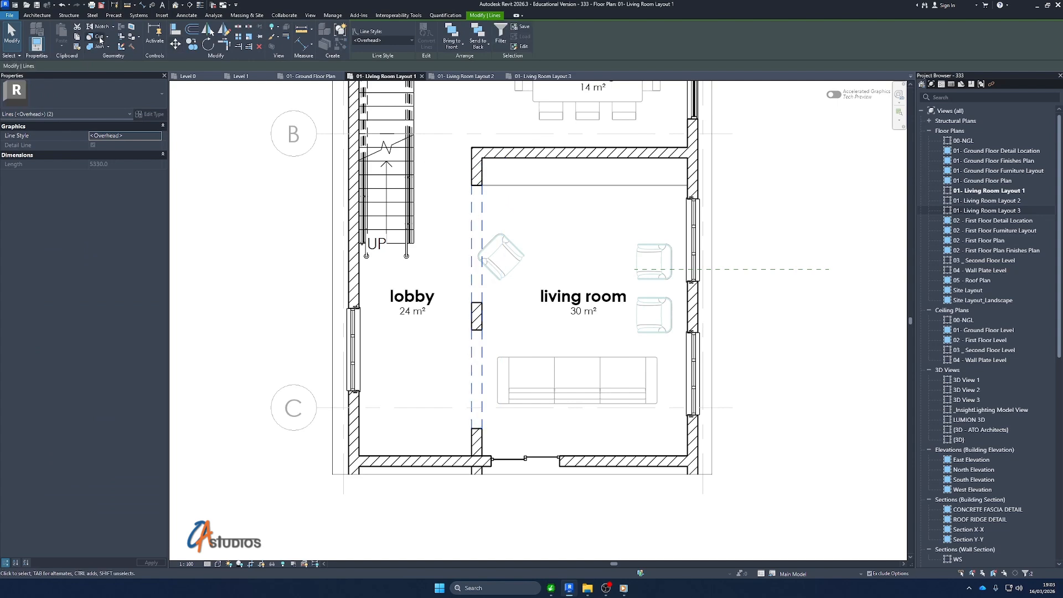
click(79, 37)
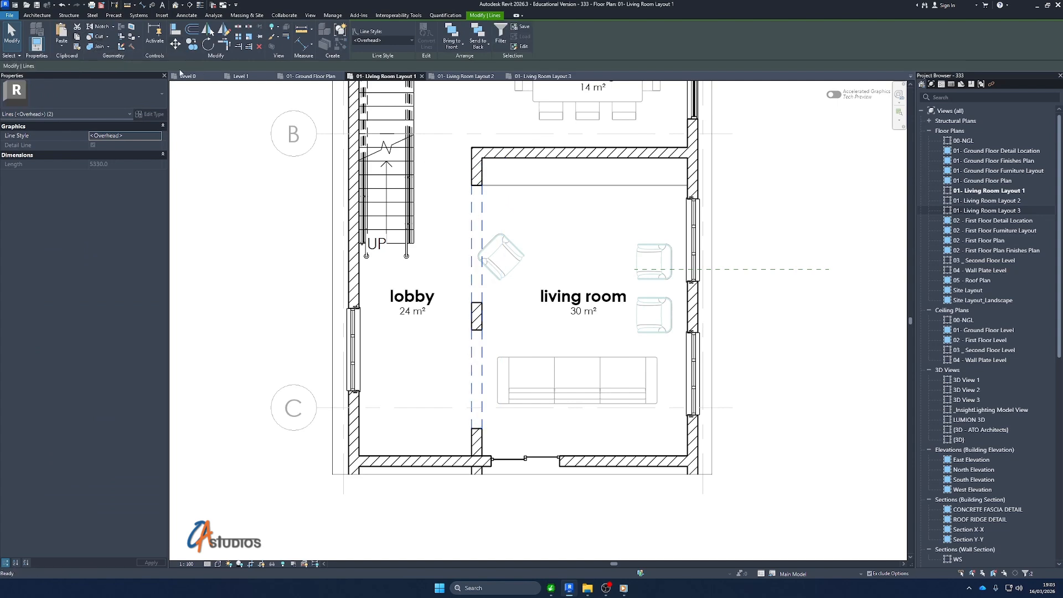
click(465, 76)
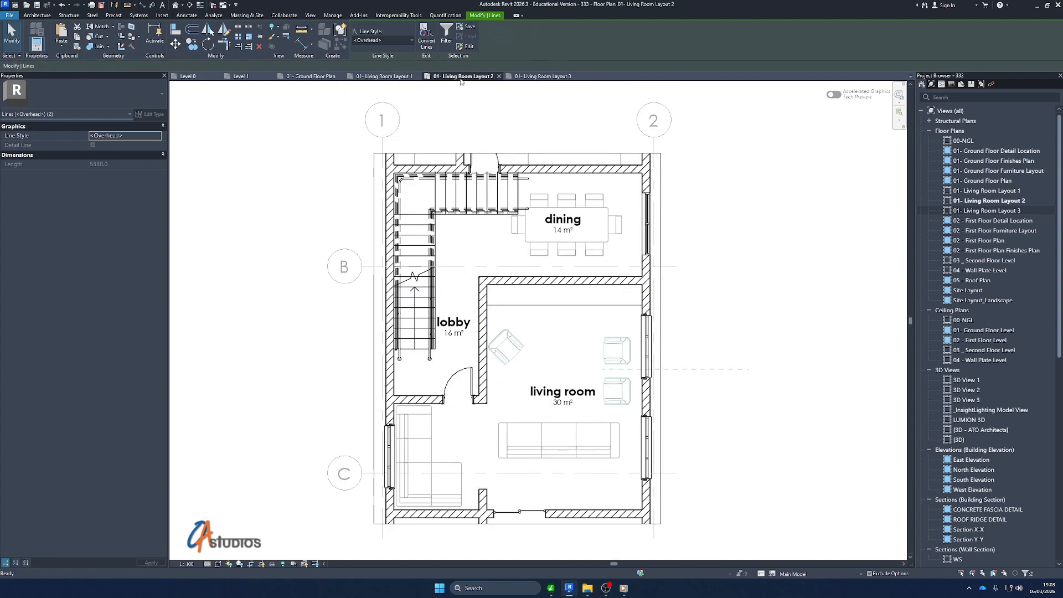
click(63, 50)
click(113, 118)
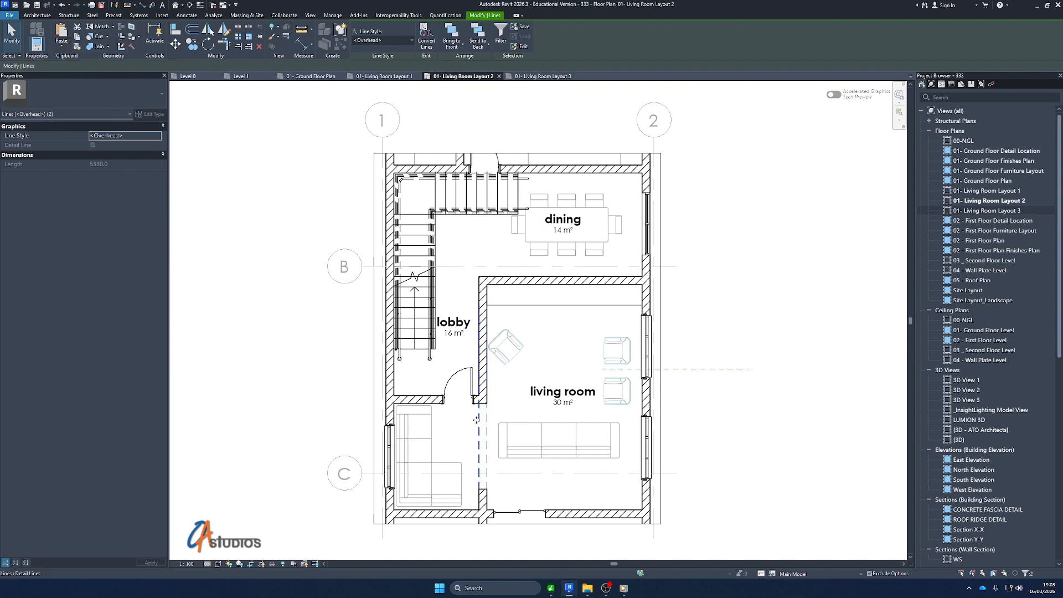
key(Escape)
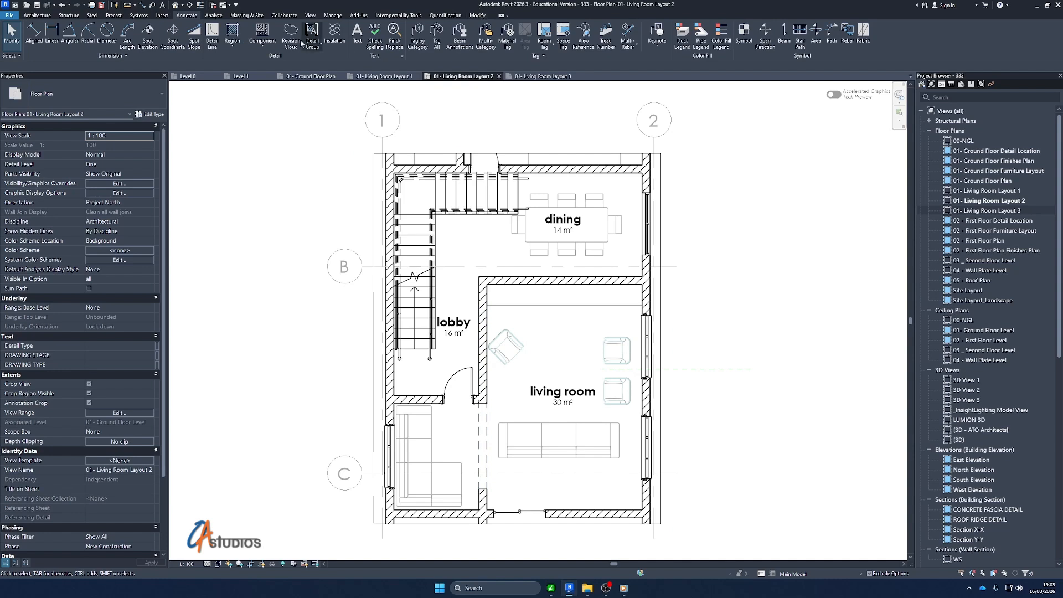
Trim both overhead detail lines in the Living Room Layout 2 view to the end face of the upper wall
click(477, 15)
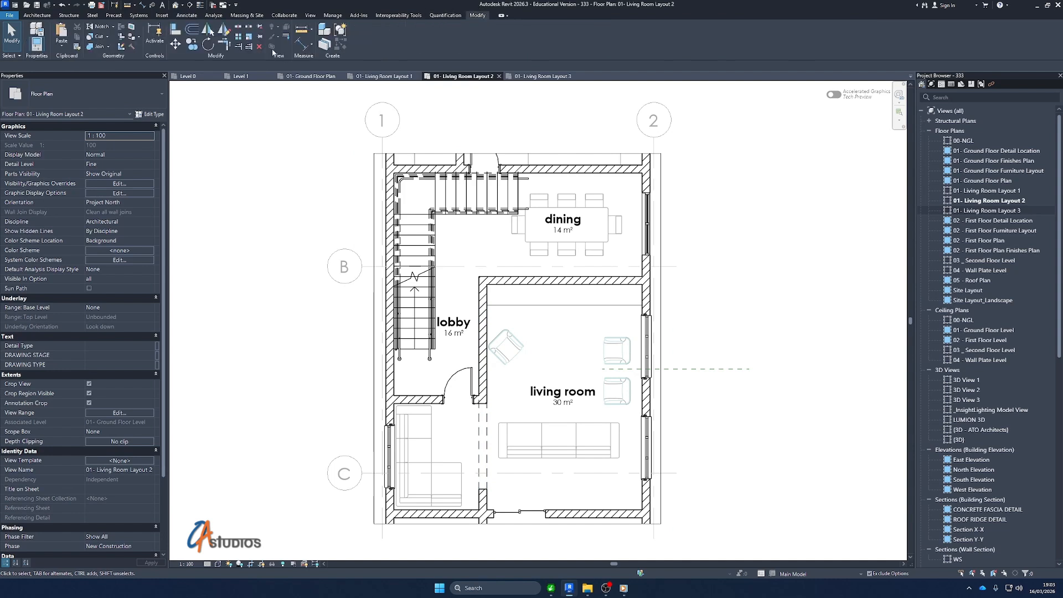
click(249, 47)
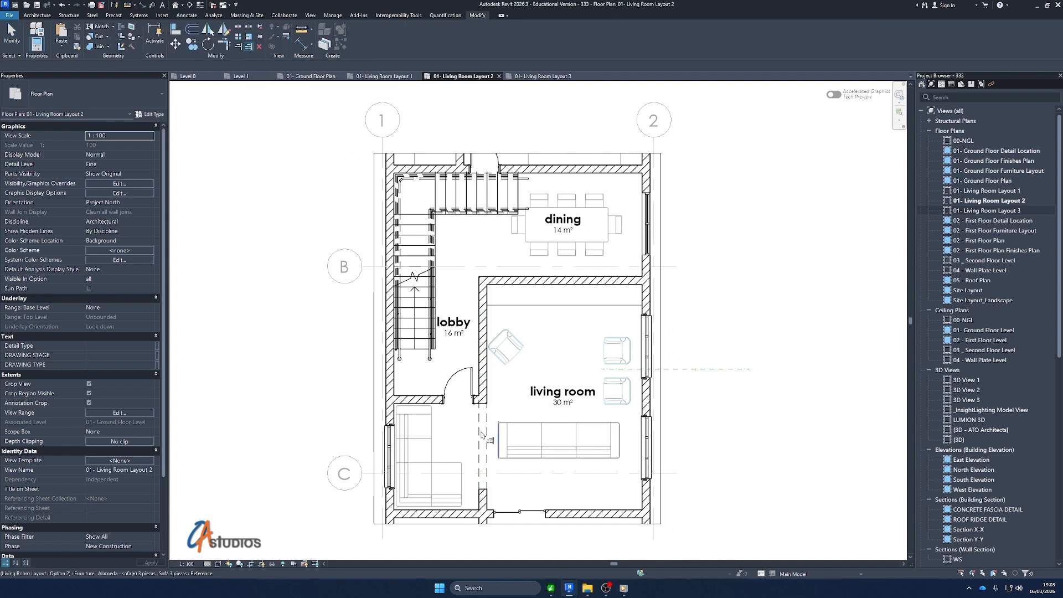
scroll(427, 373, up, 2)
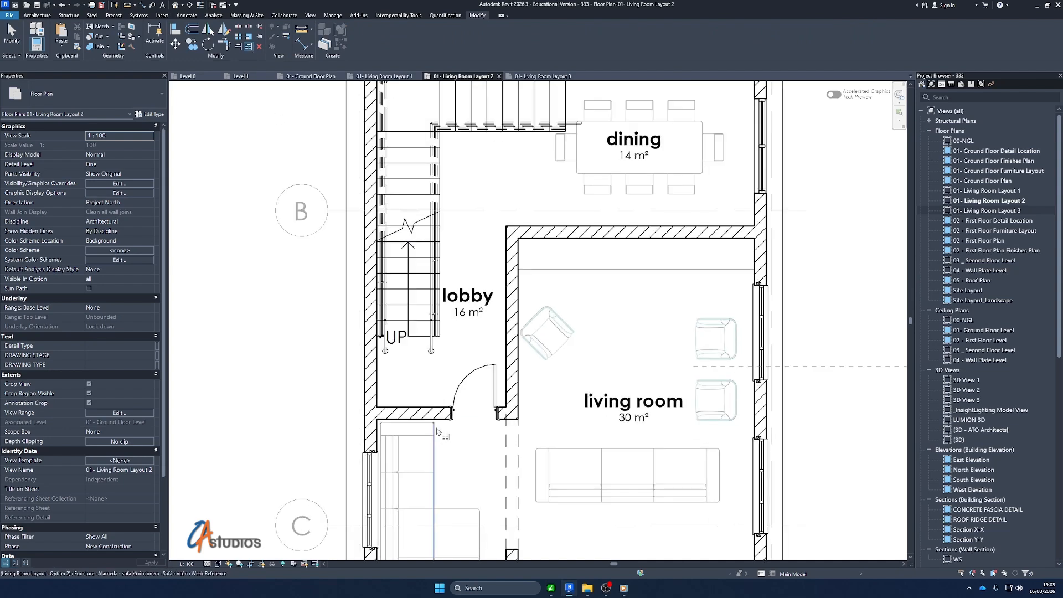
scroll(545, 447, up, 3)
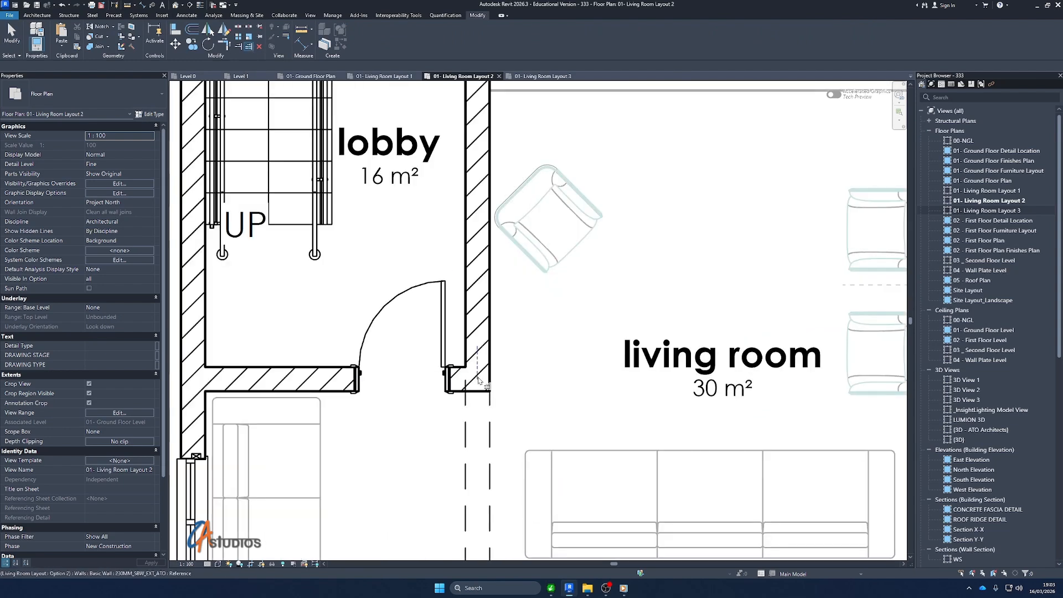
click(490, 419)
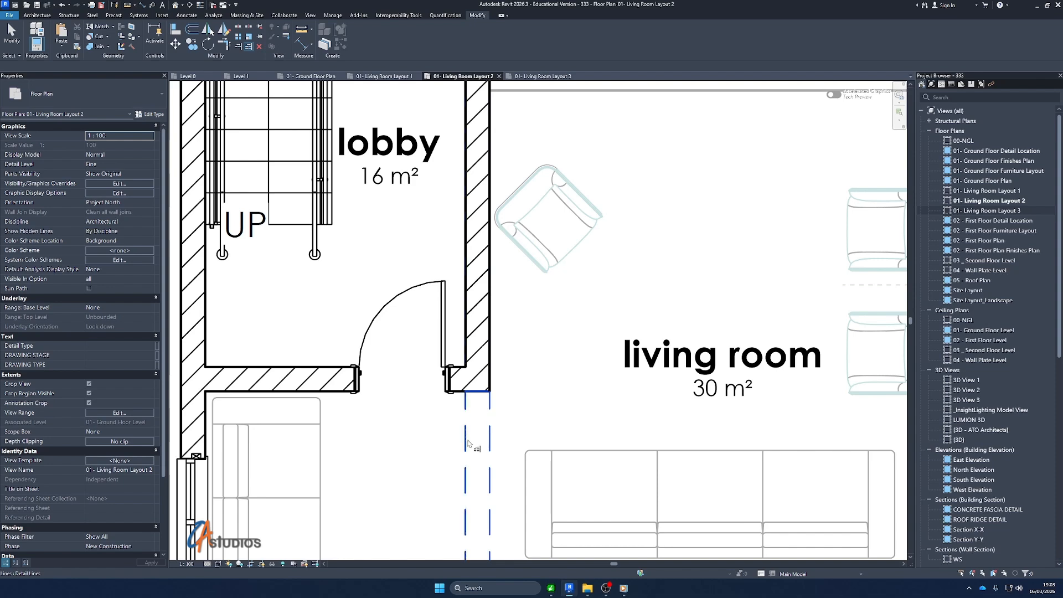
scroll(488, 331, down, 2)
scroll(488, 331, down, 3)
key(Escape)
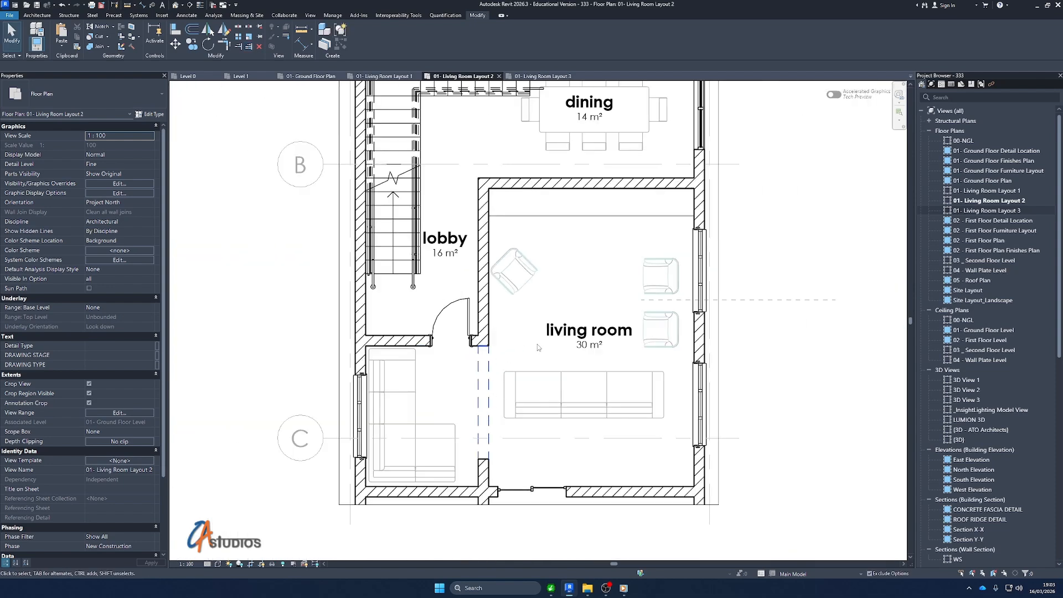
scroll(683, 260, down, 1)
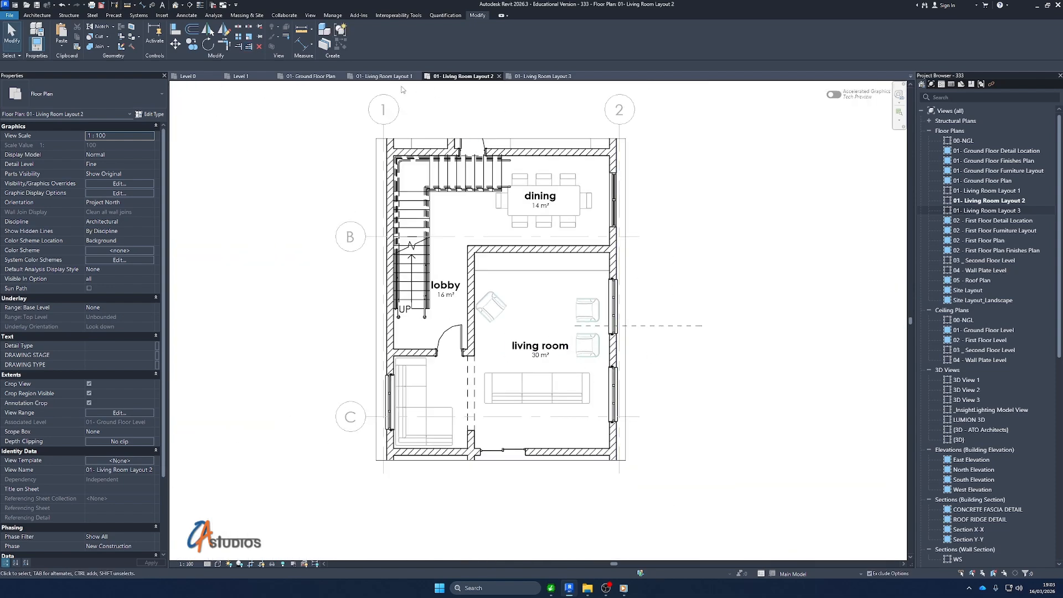
Paste the copied overhead detail lines aligned to the same place in the 01- Living Room Layout 3 view
click(543, 77)
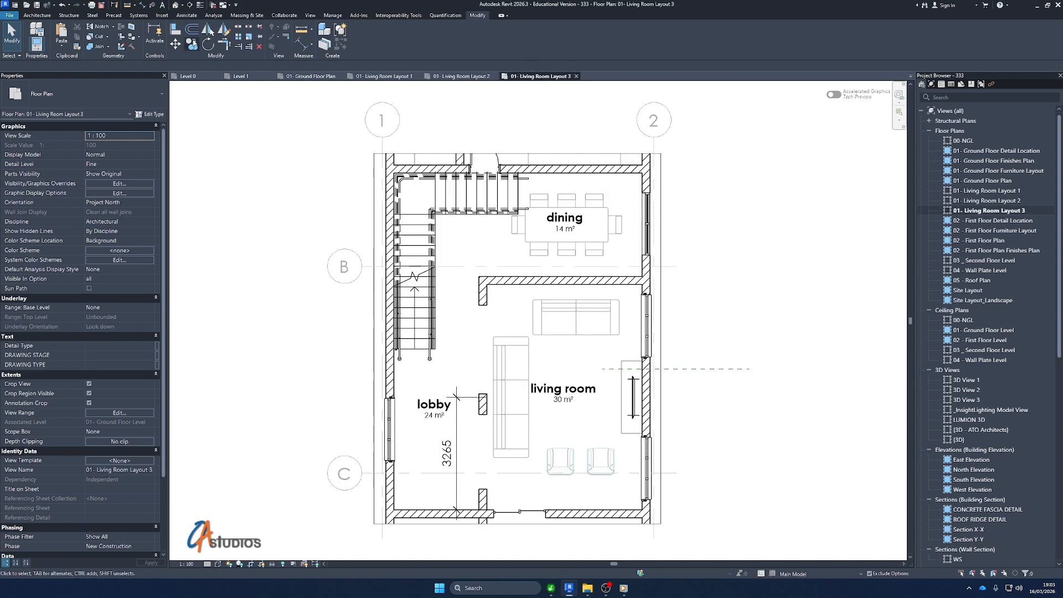
click(61, 49)
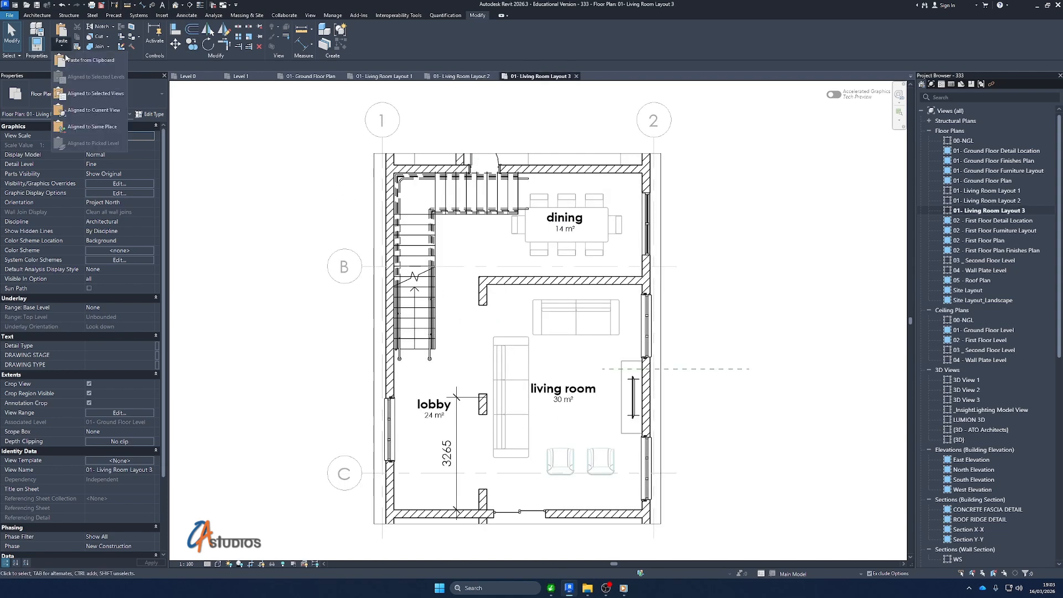
click(89, 125)
key(Escape)
scroll(477, 419, up, 3)
scroll(495, 286, down, 5)
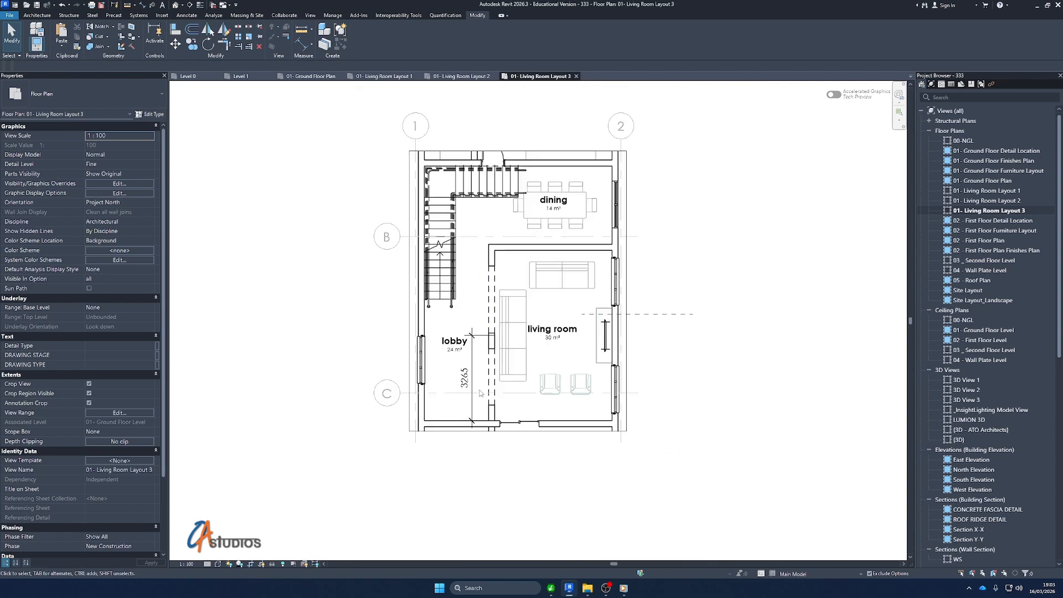
Delete the 3265 dimension beside the lobby wall in the Living Room Layout 3 view
click(472, 382)
key(Delete)
scroll(505, 357, down, 3)
scroll(519, 352, up, 4)
Zoom the Living Room Layout 3, Layout 2 and Layout 1 views to fit the cropped plan
right_click(674, 142)
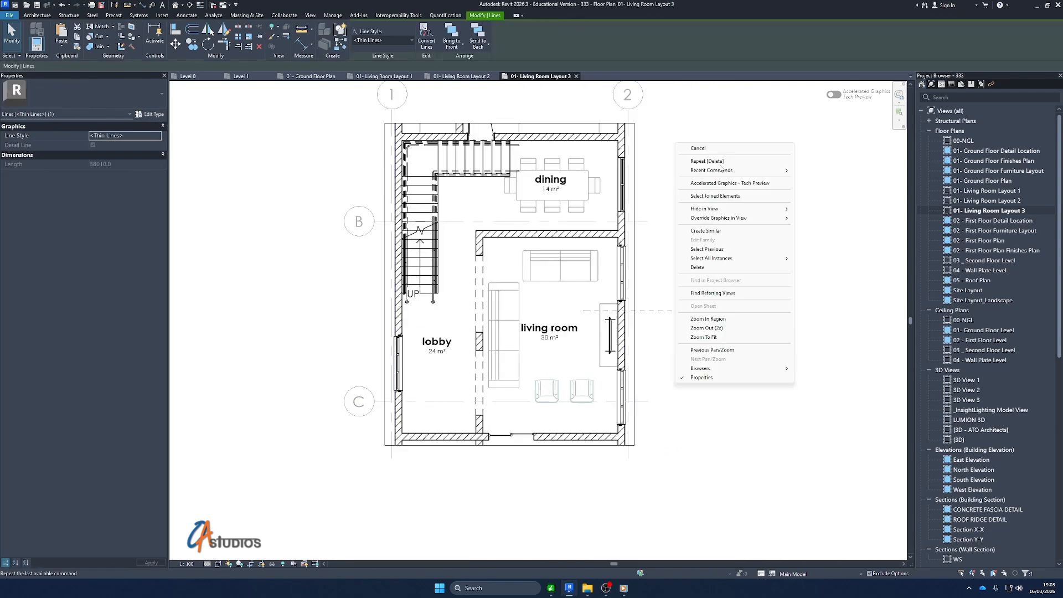
click(717, 338)
click(634, 191)
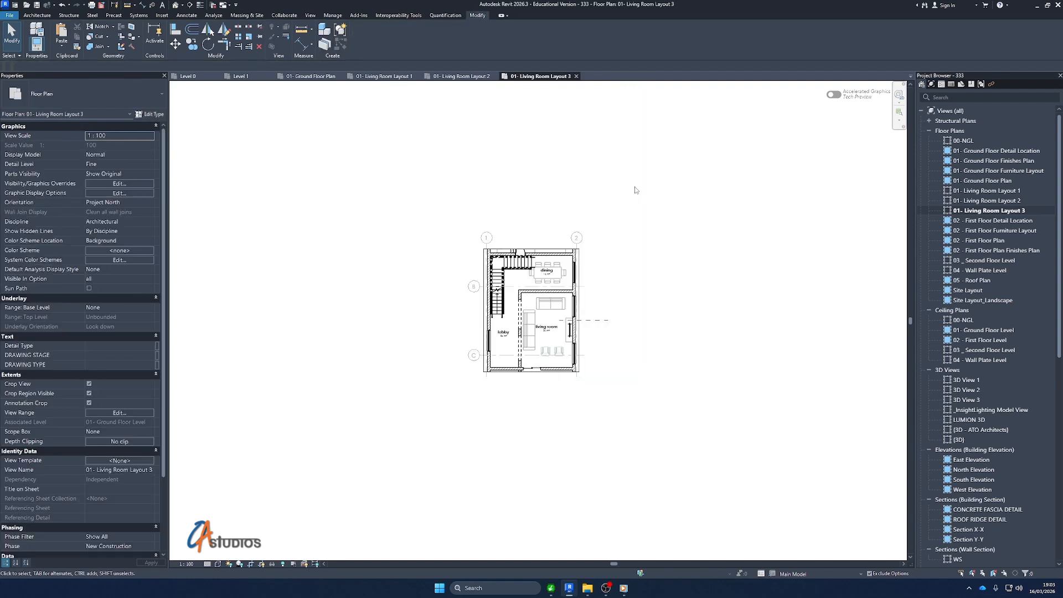
right_click(635, 165)
click(677, 288)
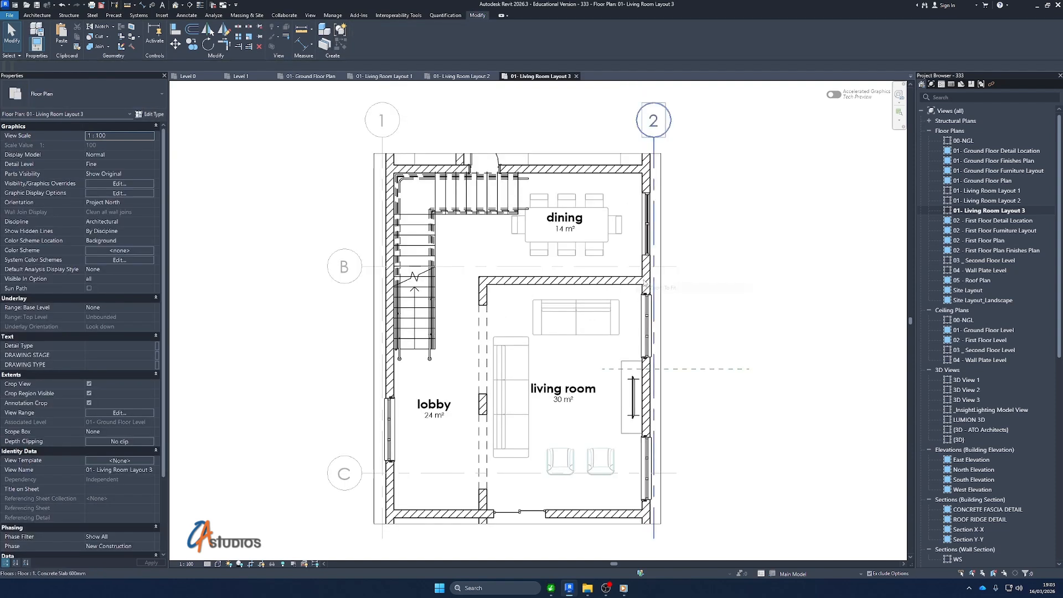
click(463, 76)
right_click(734, 163)
click(761, 283)
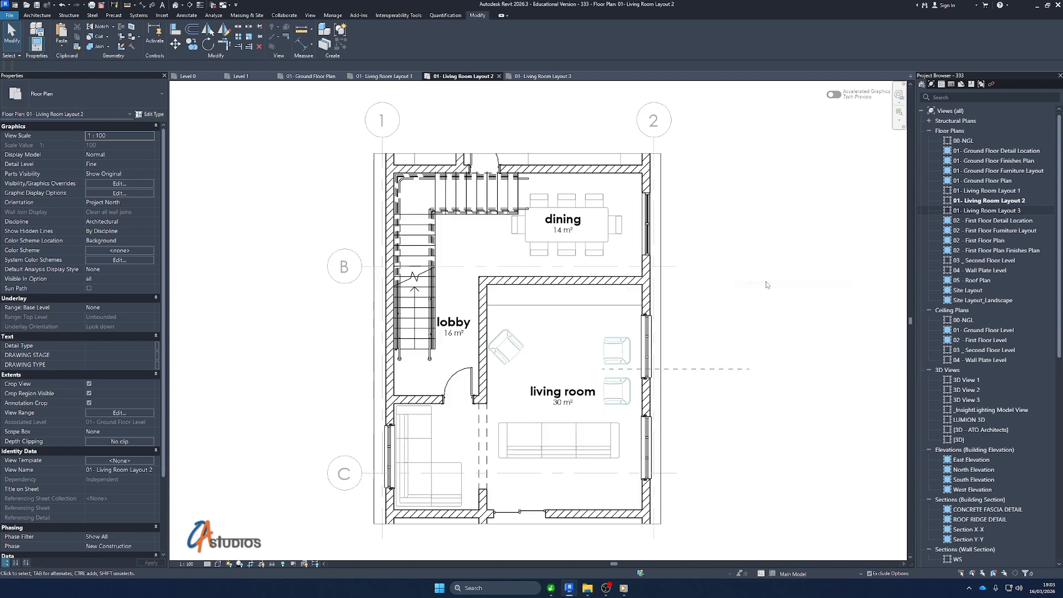
click(386, 76)
right_click(828, 184)
click(846, 306)
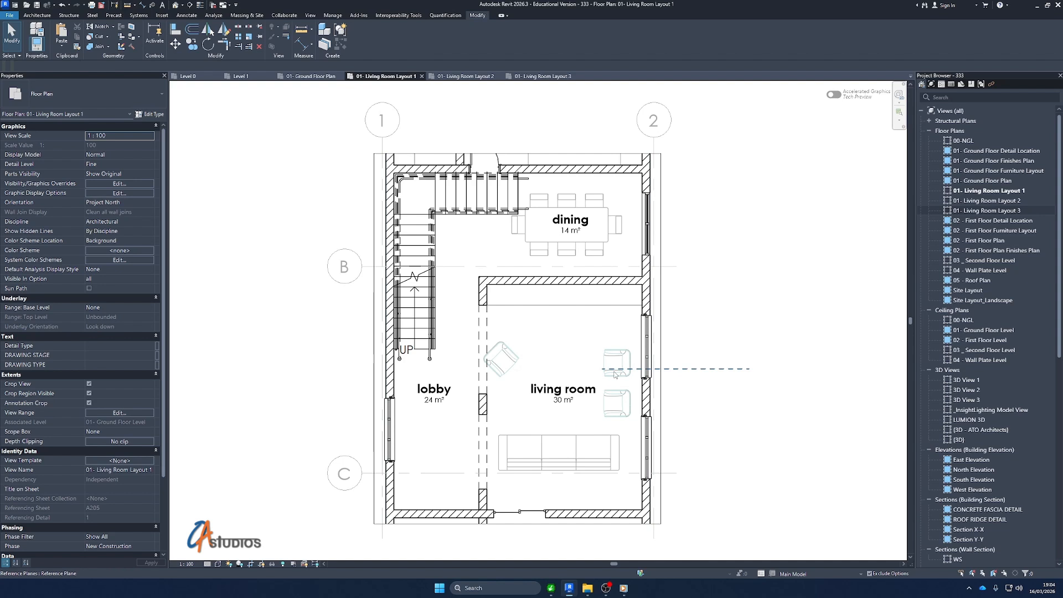
Review the views, legends, schedules and sheet series listed in the Project Browser
scroll(1009, 410, down, 2)
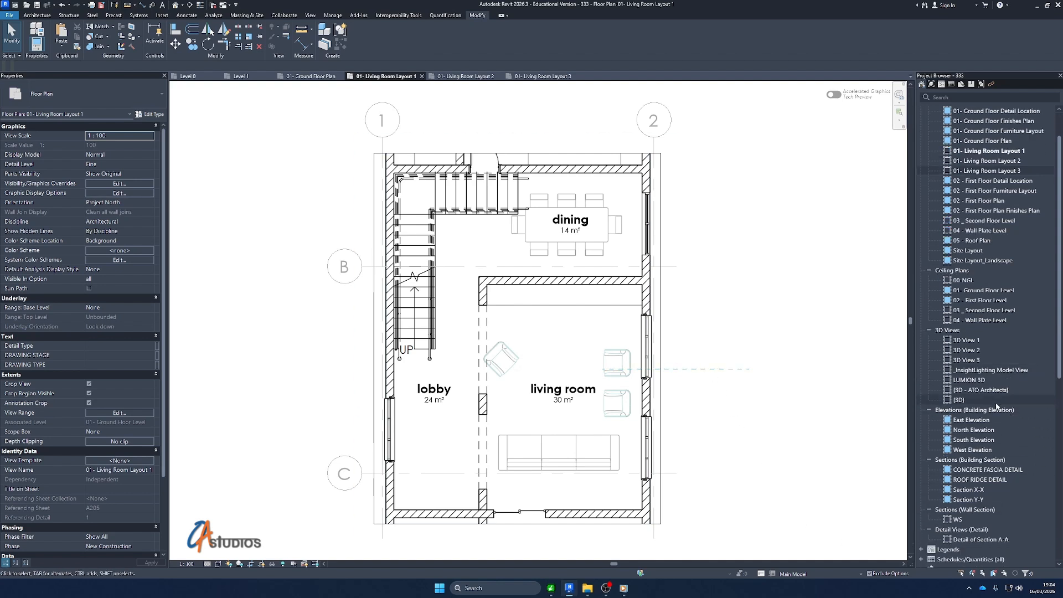
scroll(990, 403, down, 2)
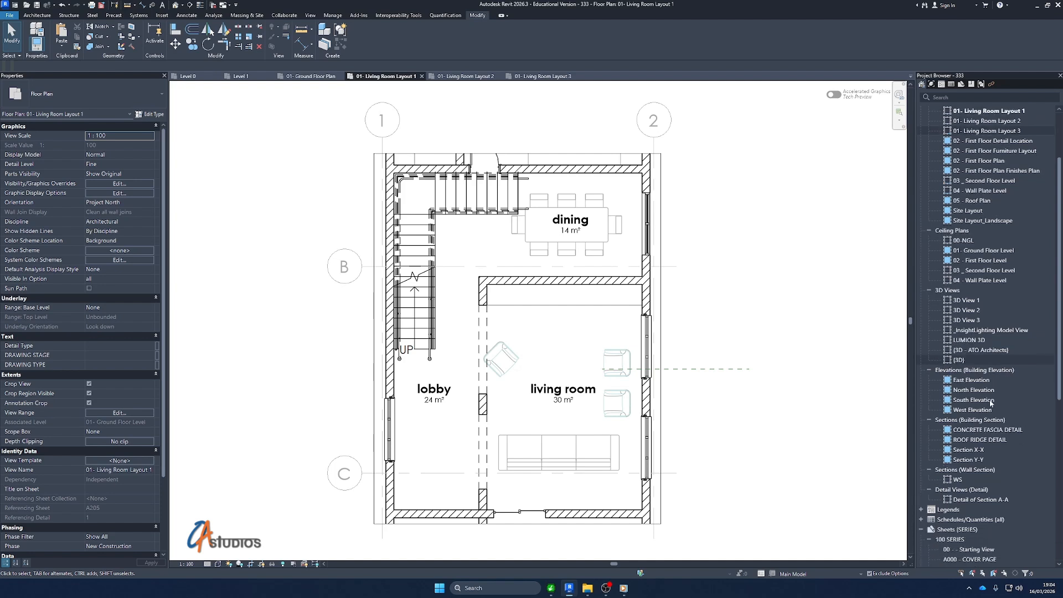
scroll(976, 401, up, 4)
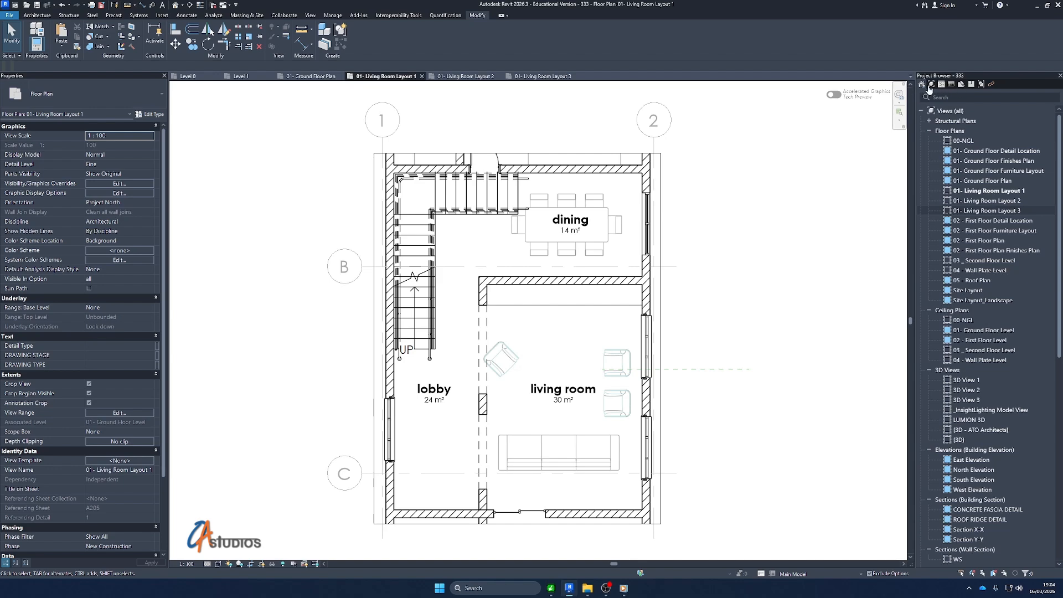
scroll(1003, 348, down, 8)
scroll(1003, 347, down, 3)
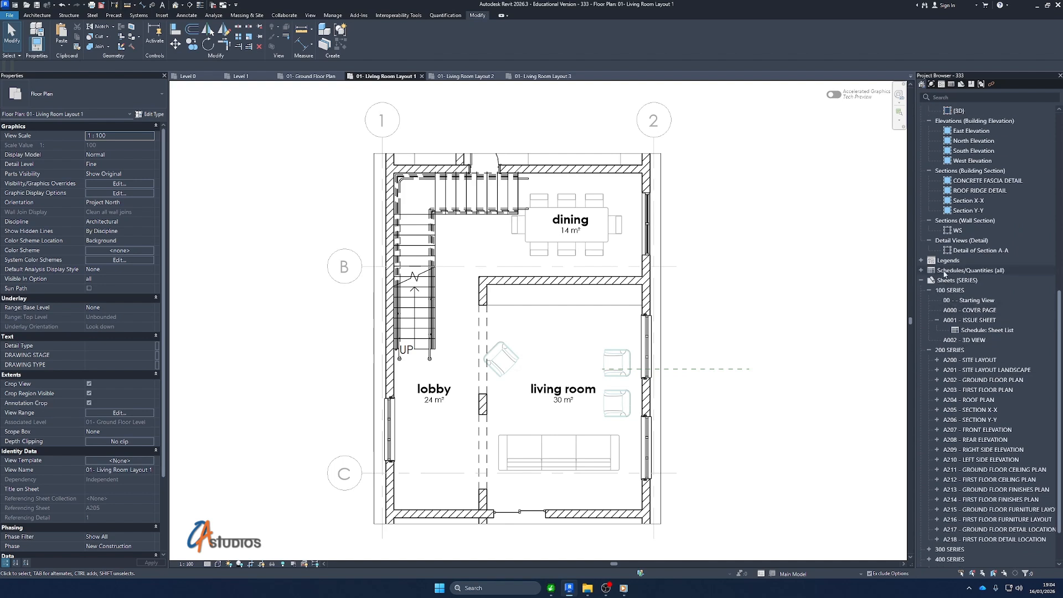
scroll(969, 531, down, 2)
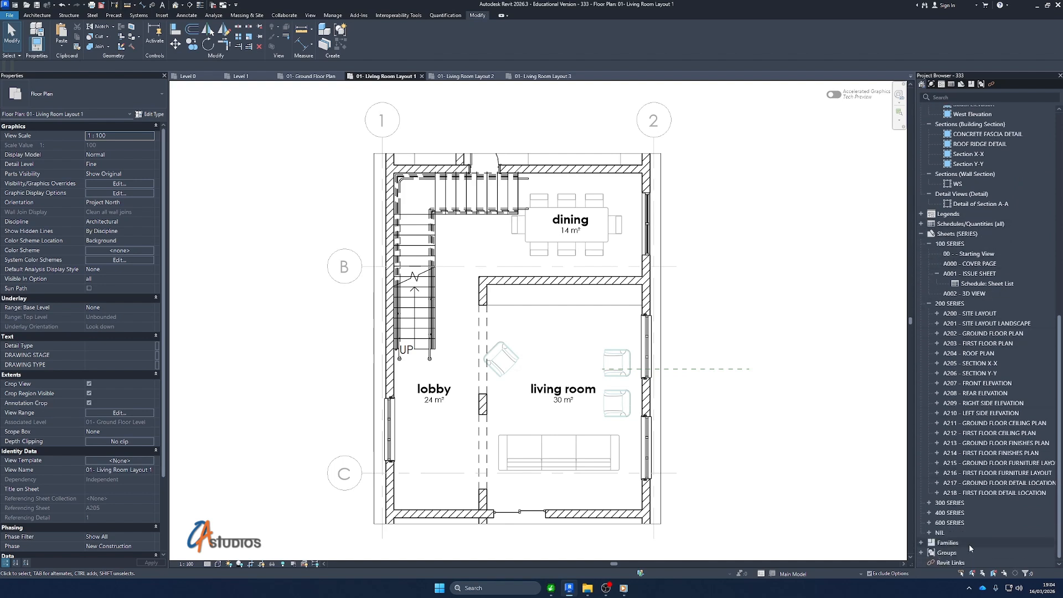
scroll(947, 141, up, 2)
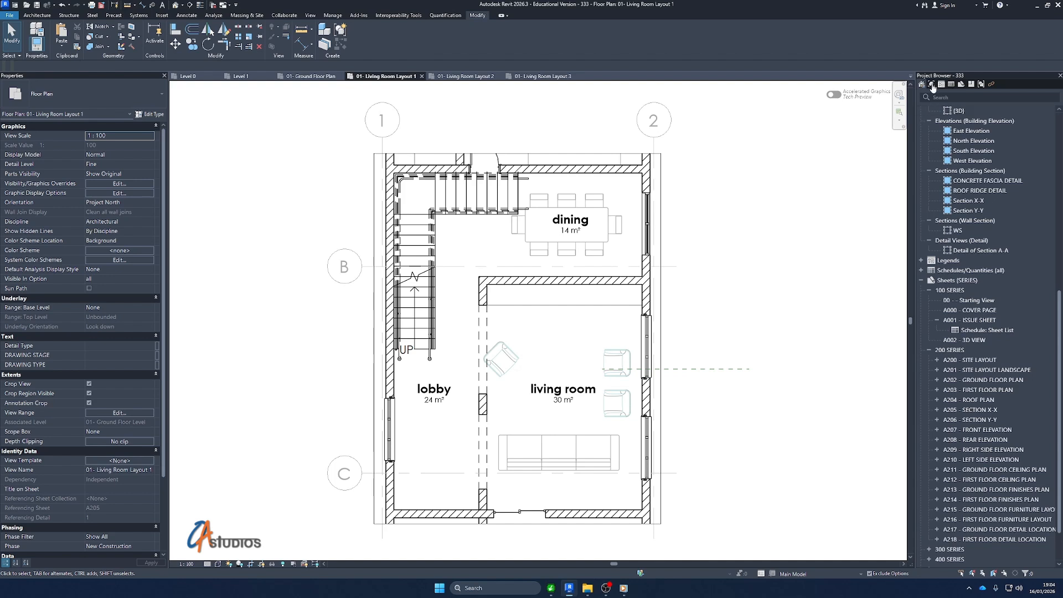
Filter the Project Browser in turn by views, legends, schedules, sheets, families, groups and Revit links
click(930, 86)
scroll(943, 359, down, 1)
scroll(960, 348, up, 1)
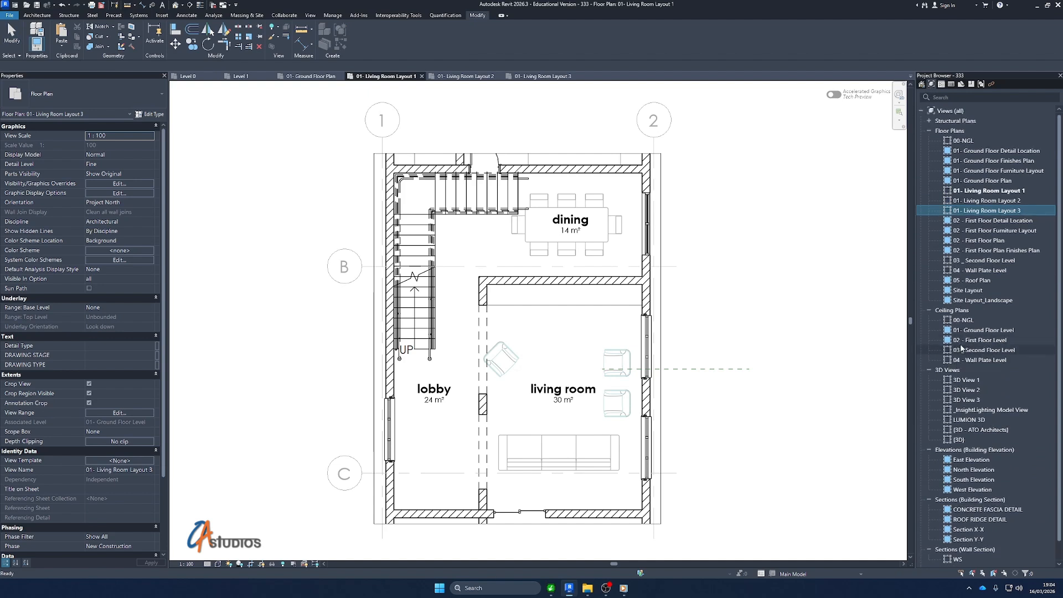
click(941, 85)
click(951, 86)
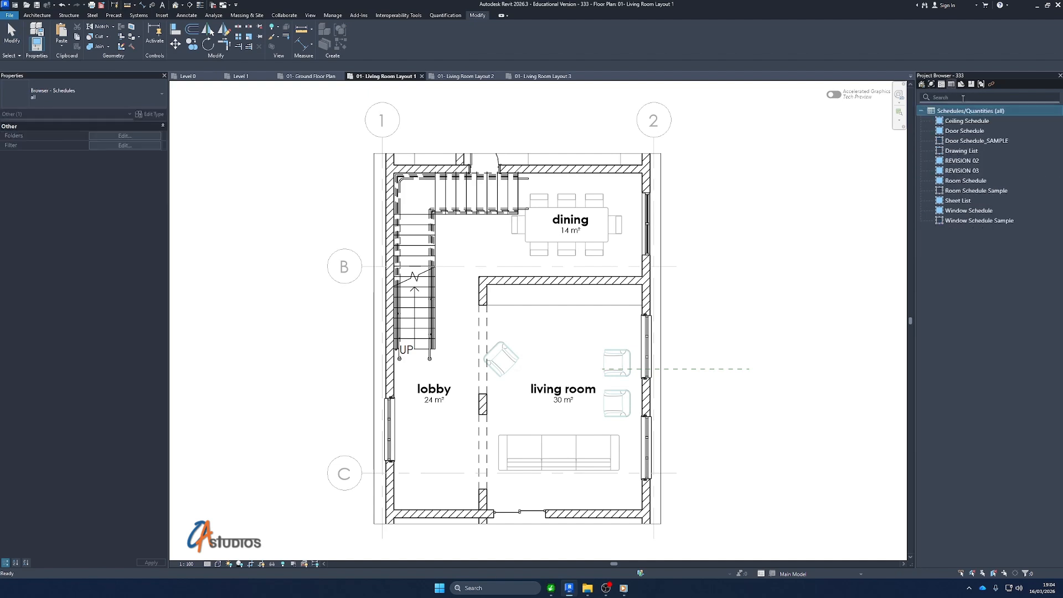
click(961, 85)
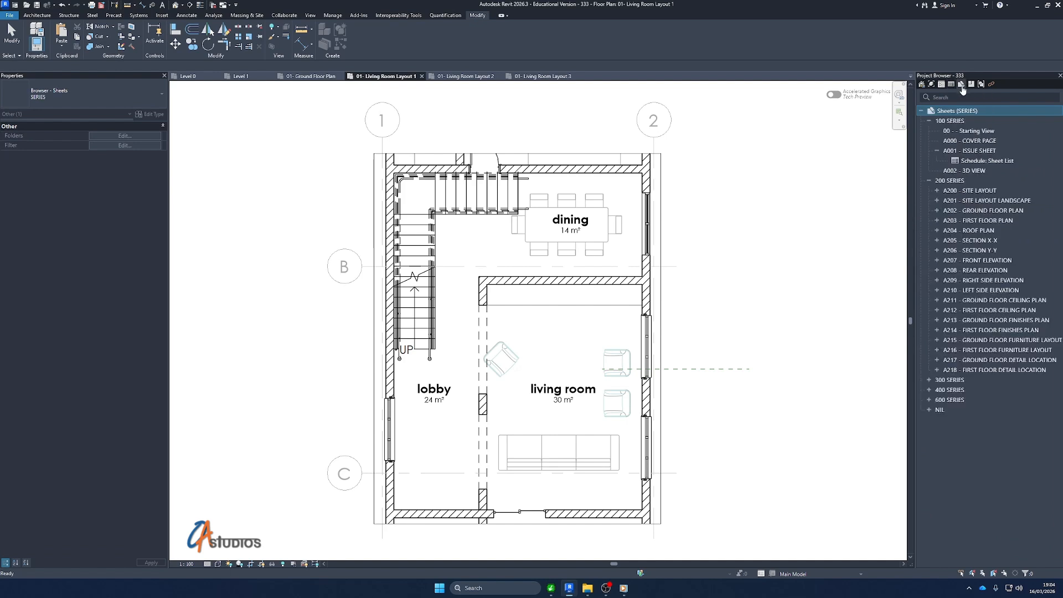
click(971, 84)
click(980, 85)
click(991, 86)
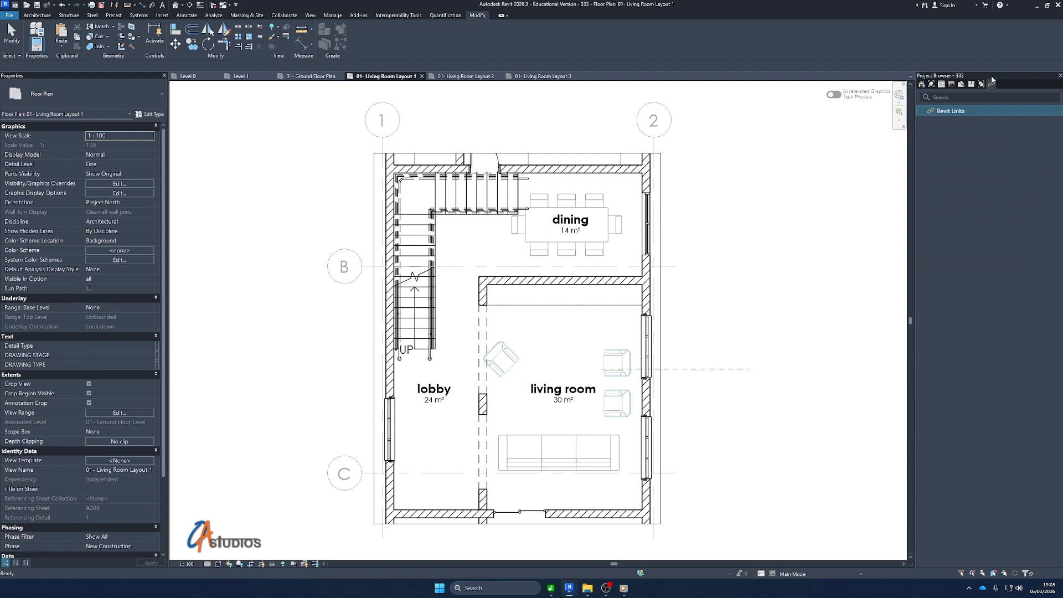
Show all categories in the Project Browser again and collapse Legends and Schedules/Quantities
click(921, 84)
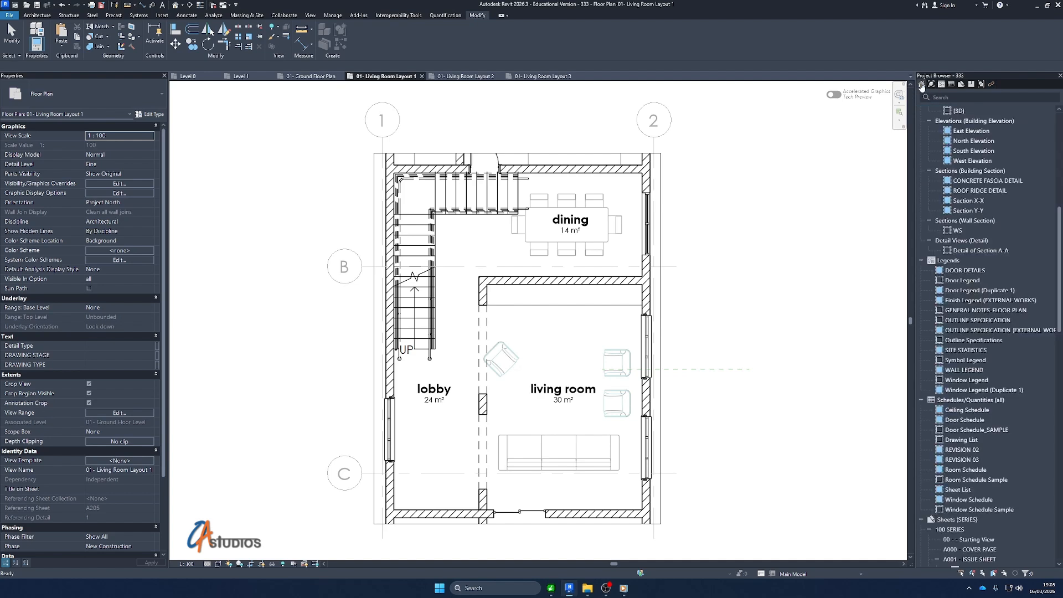
scroll(960, 189, down, 5)
scroll(961, 190, down, 2)
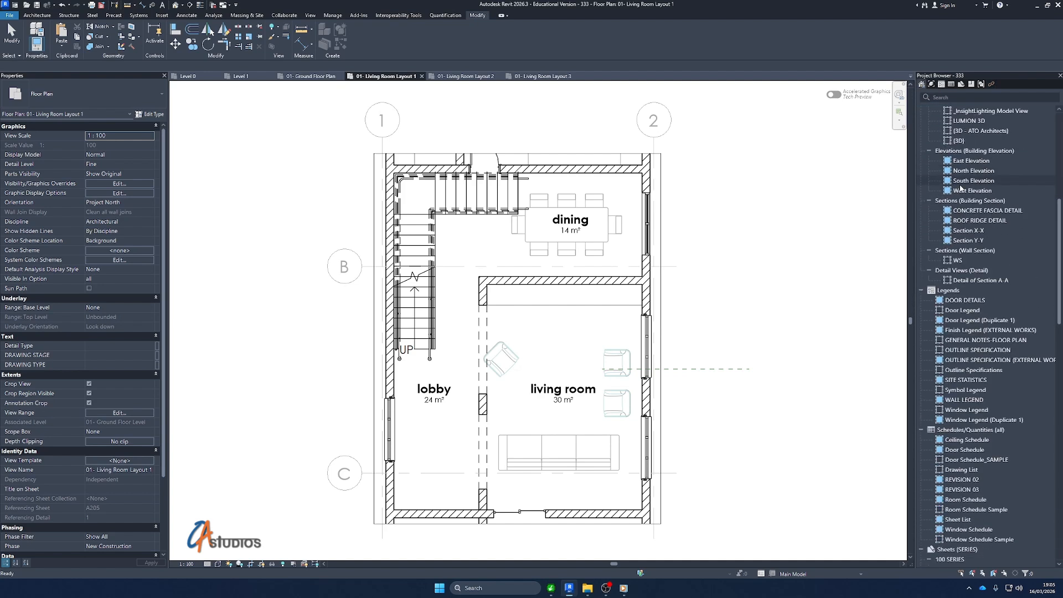
click(921, 290)
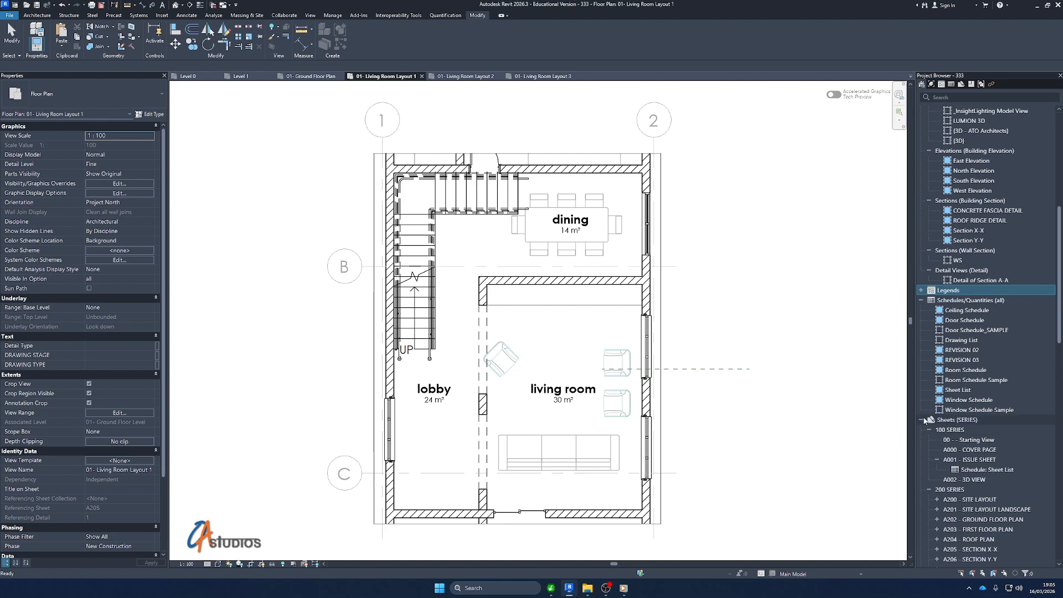
right_click(961, 302)
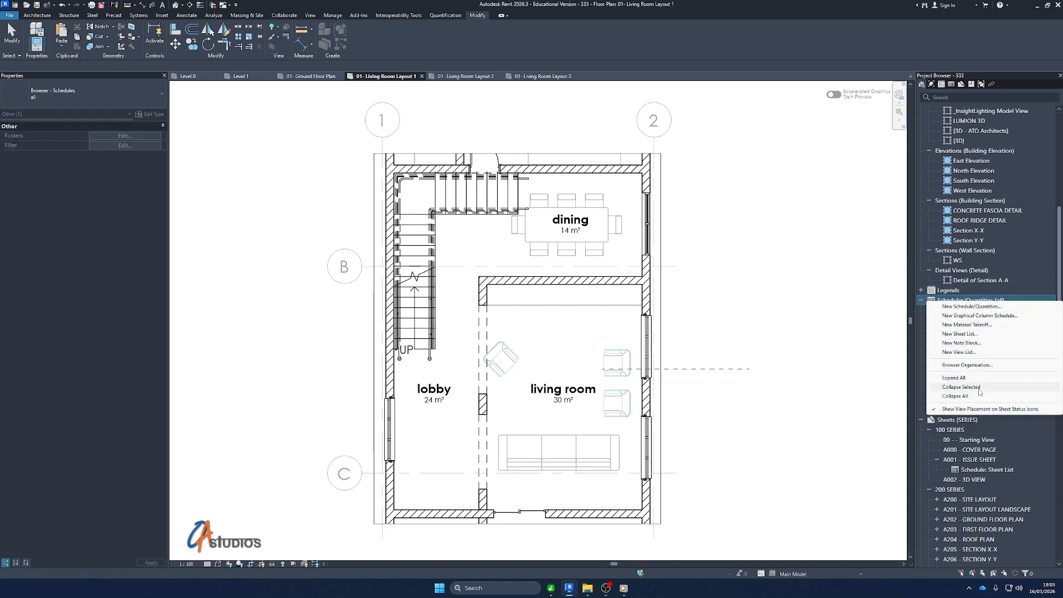
click(961, 387)
scroll(938, 281, up, 3)
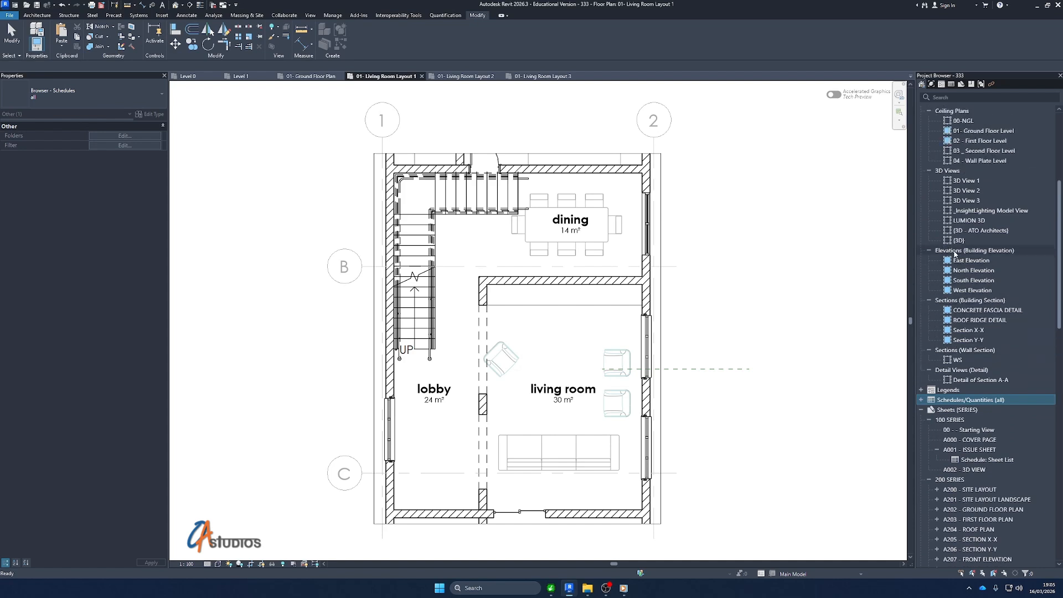
Collapse the Elevations, Building Section, 3D Views, Ceiling Plans, Wall Section and Detail Views groups in the Project Browser
click(969, 250)
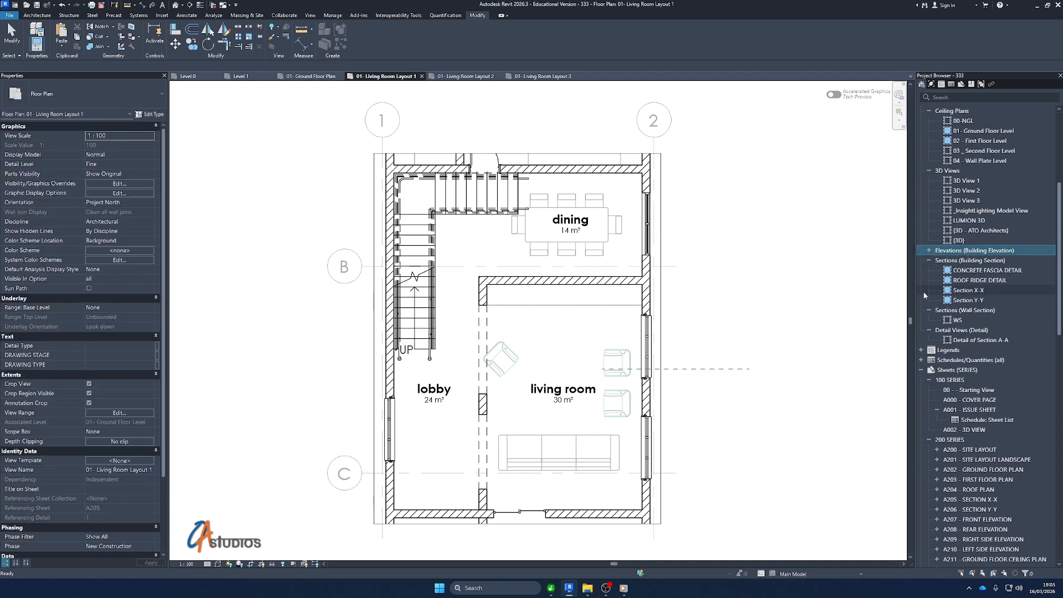
click(928, 250)
click(928, 170)
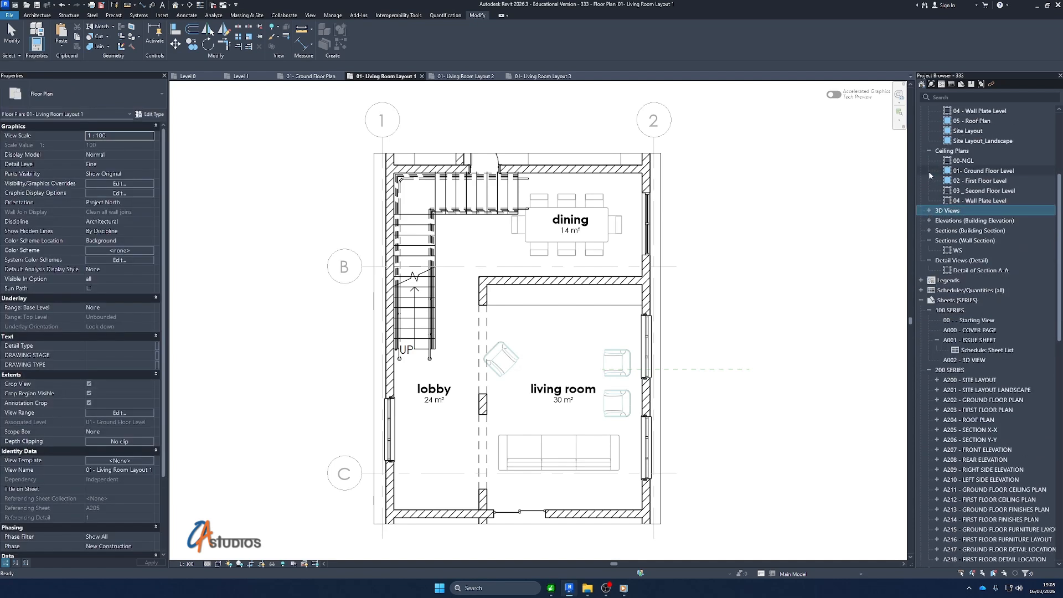
click(929, 180)
scroll(931, 177, up, 5)
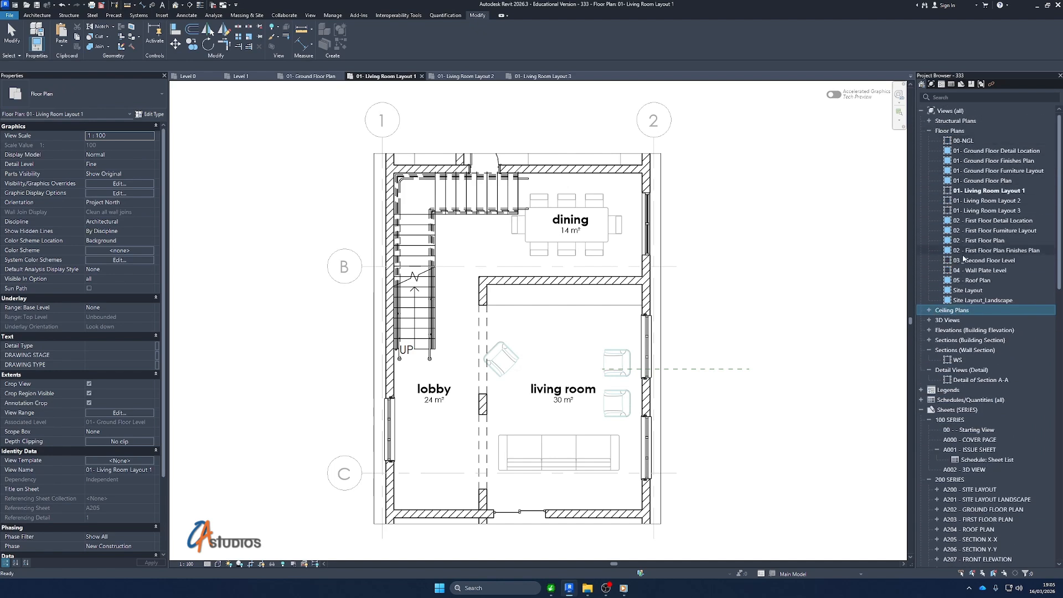
click(929, 350)
click(929, 359)
Collapse the remaining detailed view groups, the 100 SERIES and 200 SERIES sheet groups, and Families in the Project Browser
scroll(950, 296, down, 3)
scroll(921, 285, down, 2)
click(929, 290)
scroll(941, 332, down, 2)
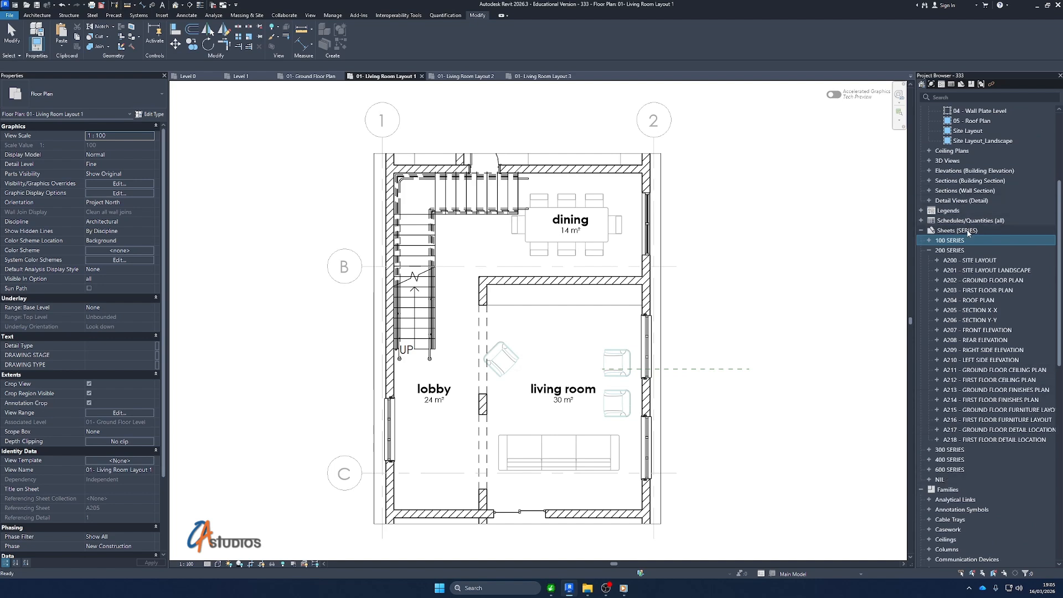
click(968, 231)
right_click(968, 231)
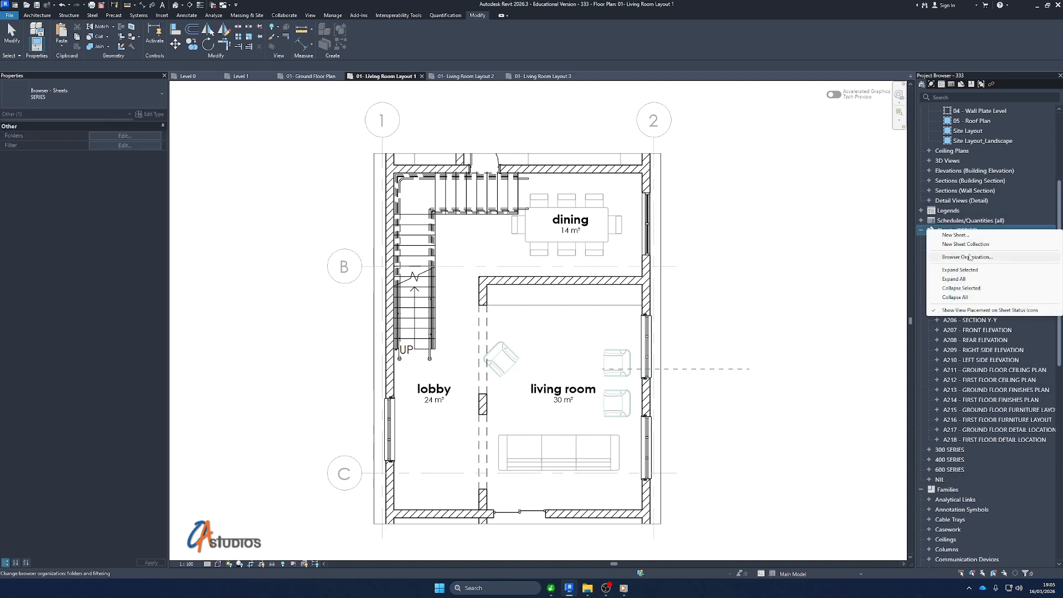
click(1012, 211)
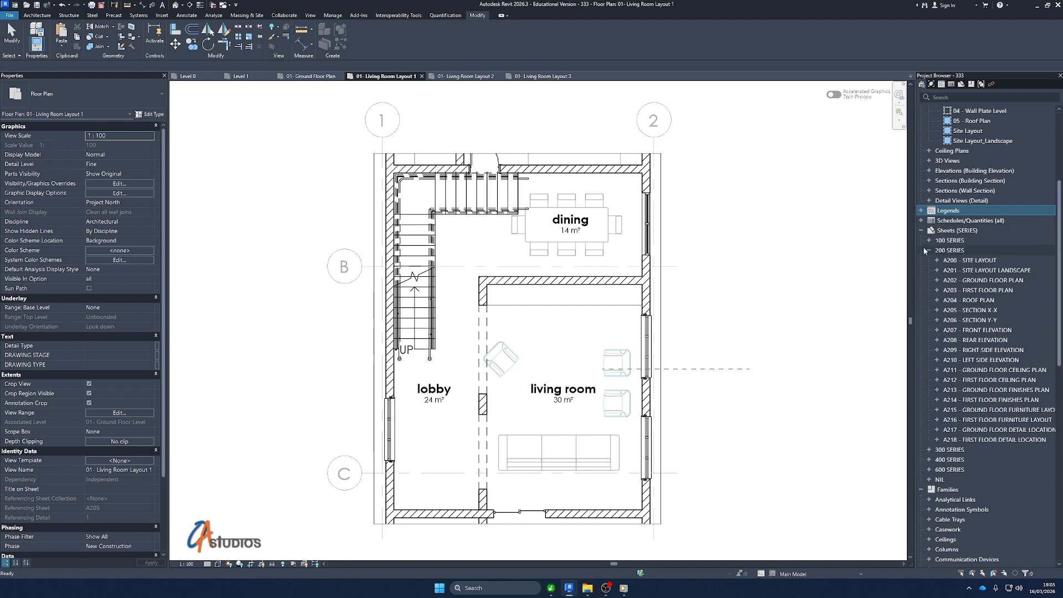
click(928, 251)
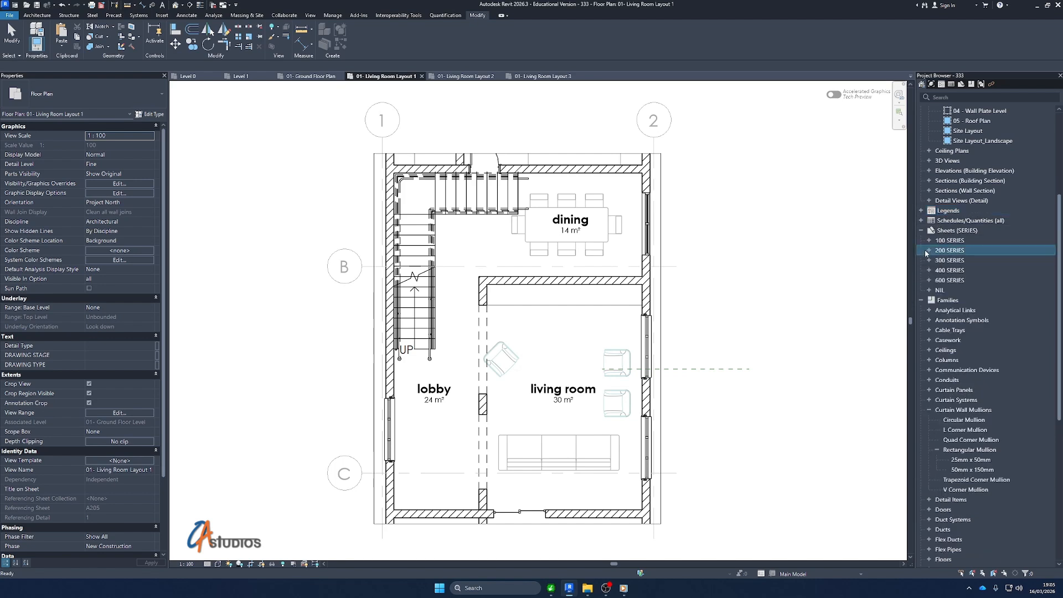
click(922, 301)
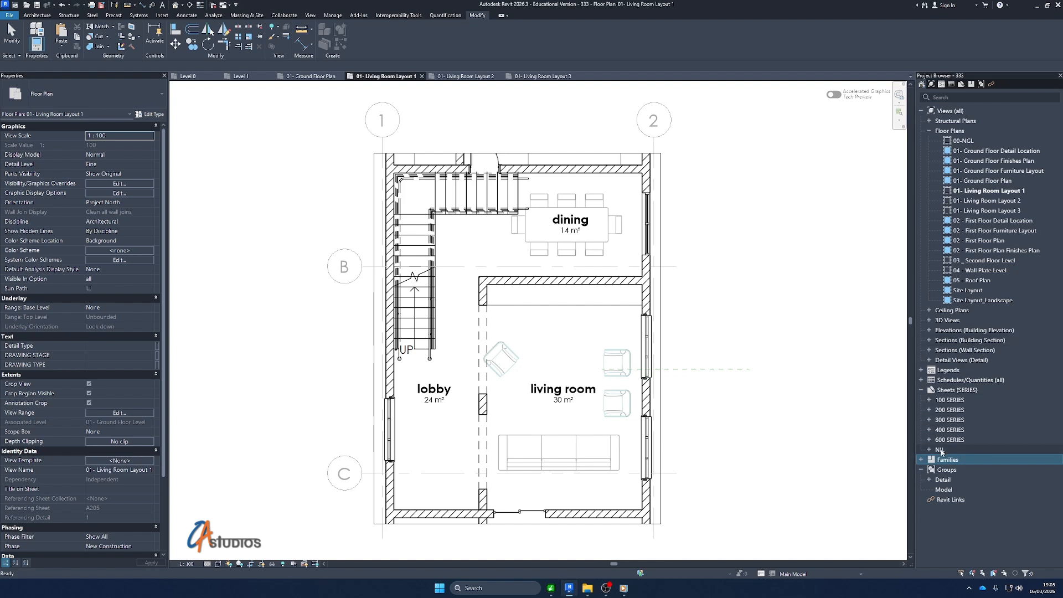
Expand the 200 SERIES sheets and duplicate sheet A200 - SITE LAYOUT as an empty sheet
click(928, 410)
scroll(969, 382, down, 2)
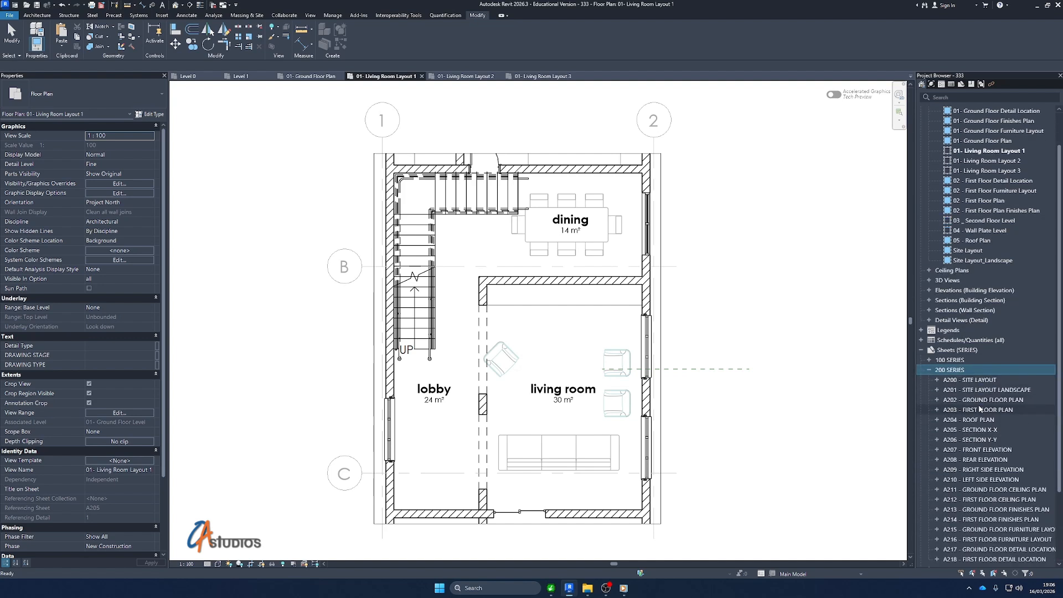
click(973, 372)
right_click(986, 374)
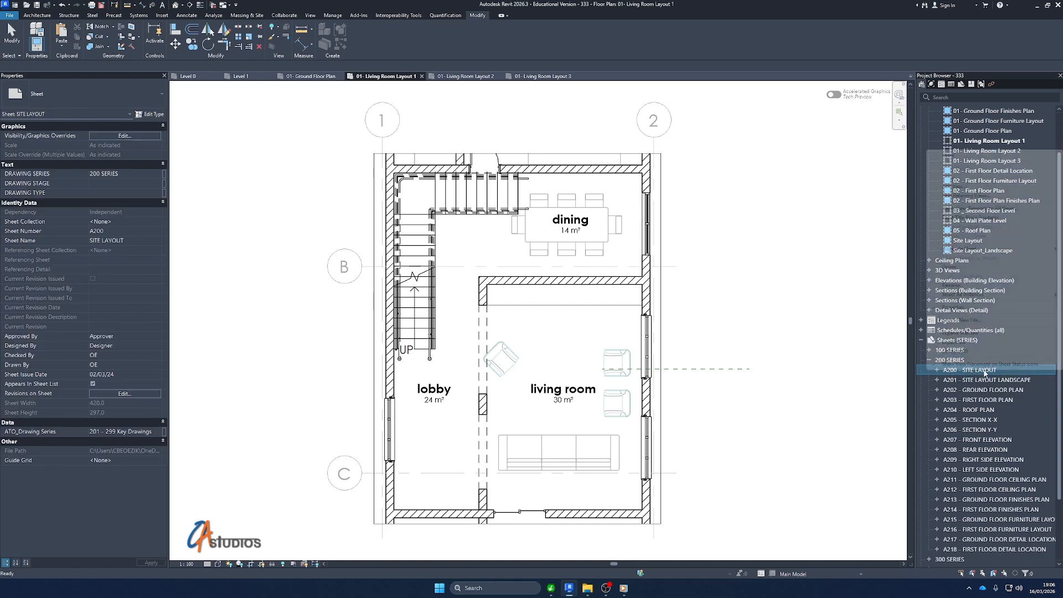
mouse_move(985, 250)
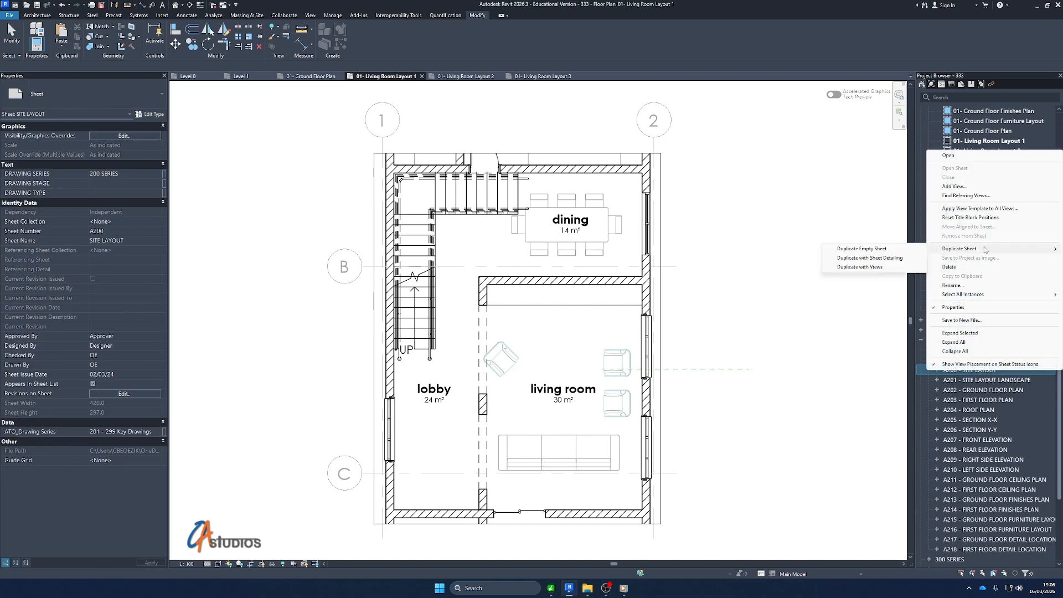
click(896, 252)
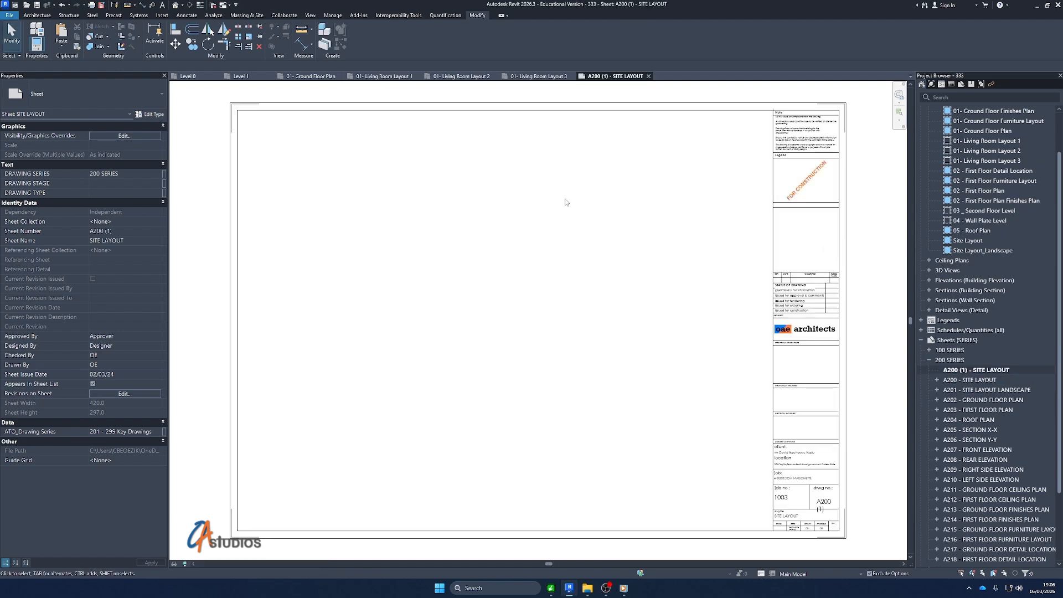
Rename the duplicated sheet A200 (1) as Living Room Layout Options, keeping its sheet number
right_click(988, 371)
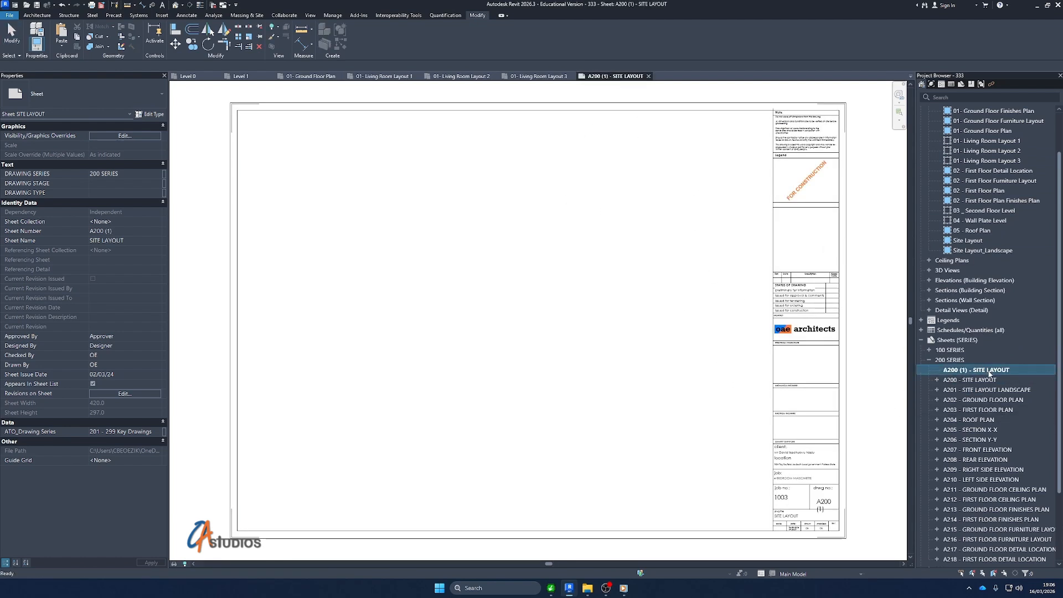
key(F2)
drag(506, 300, 428, 301)
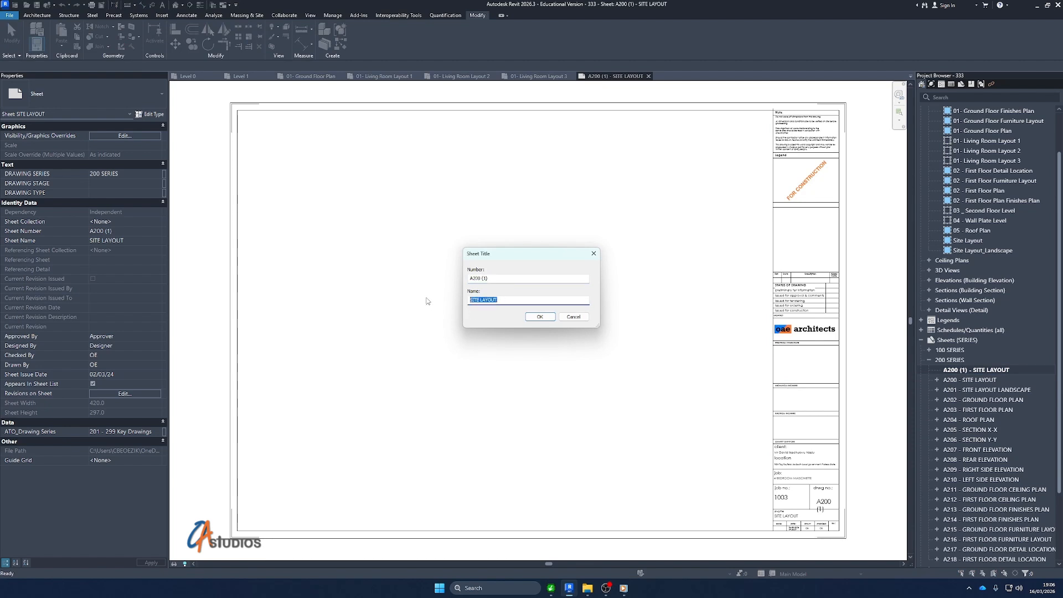
text(Living)
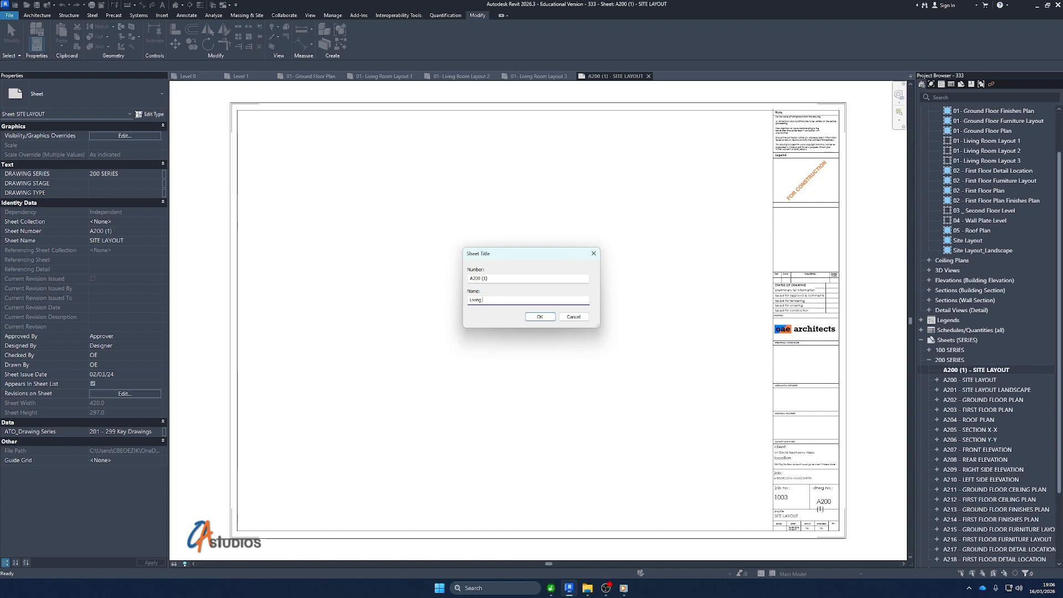
text( Room )
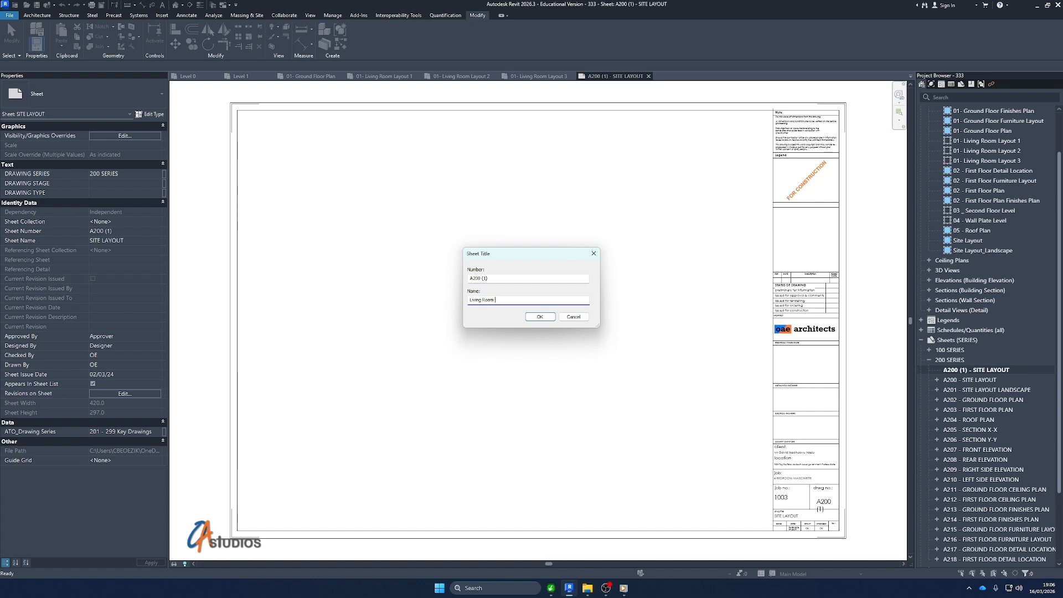
text(Layou)
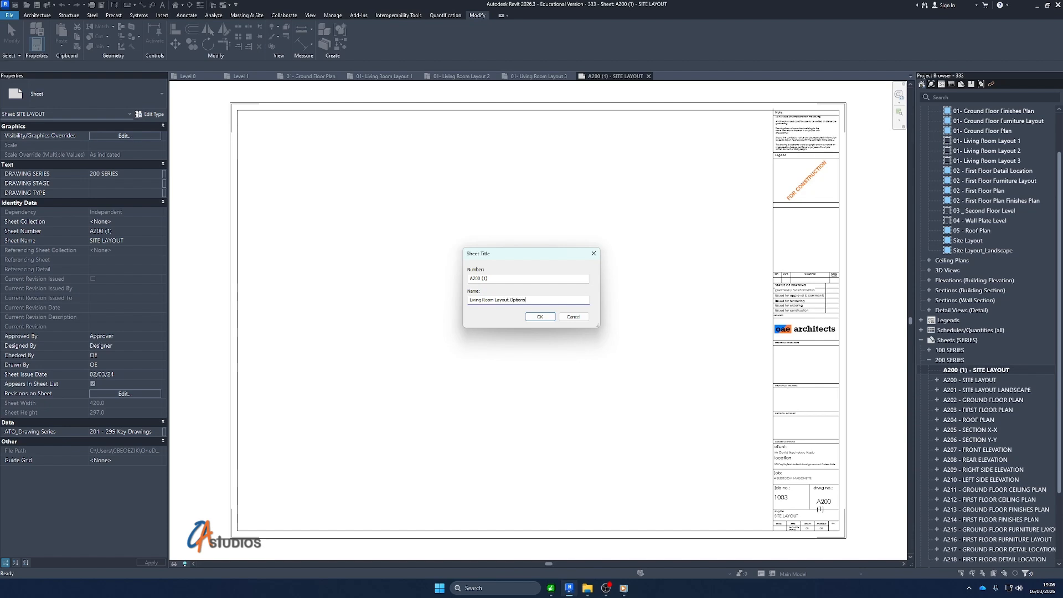
click(493, 278)
click(540, 317)
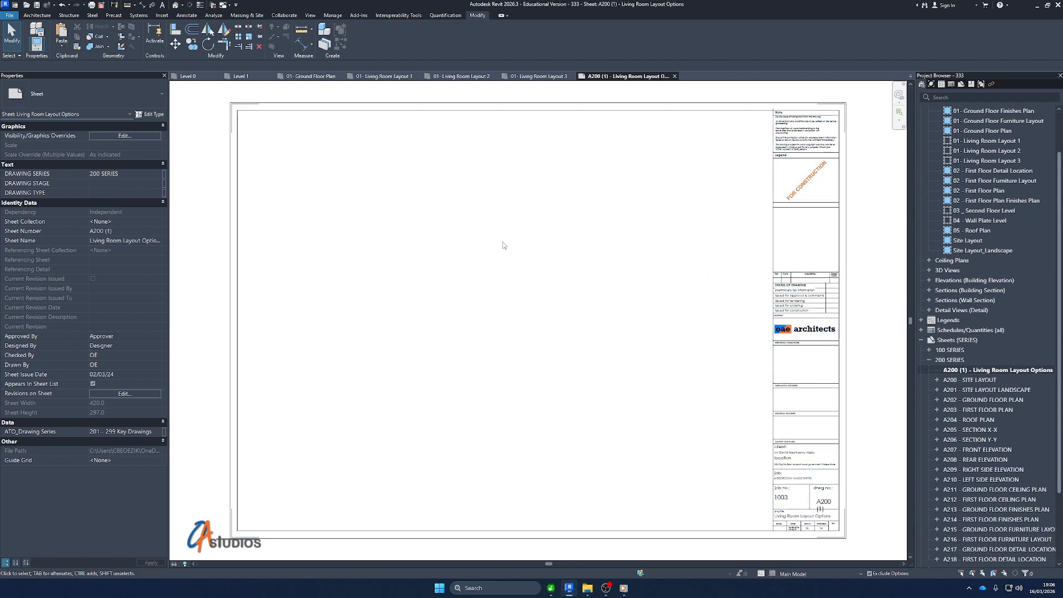
Place the 01- Living Room Layout 1 floor plan on the left part of the new sheet
scroll(1024, 299, up, 2)
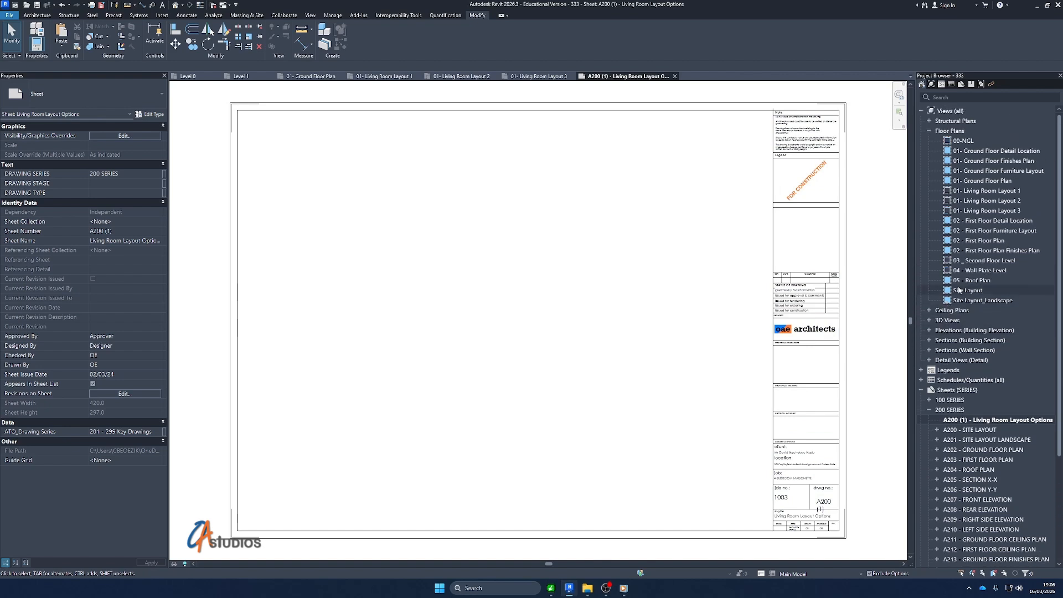
click(995, 191)
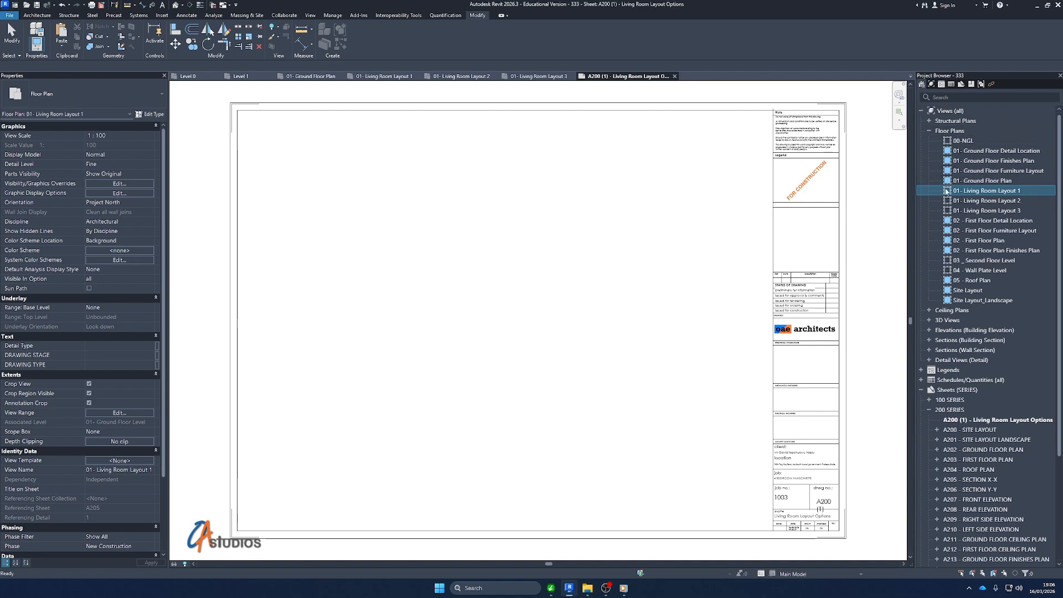
drag(984, 194, 392, 290)
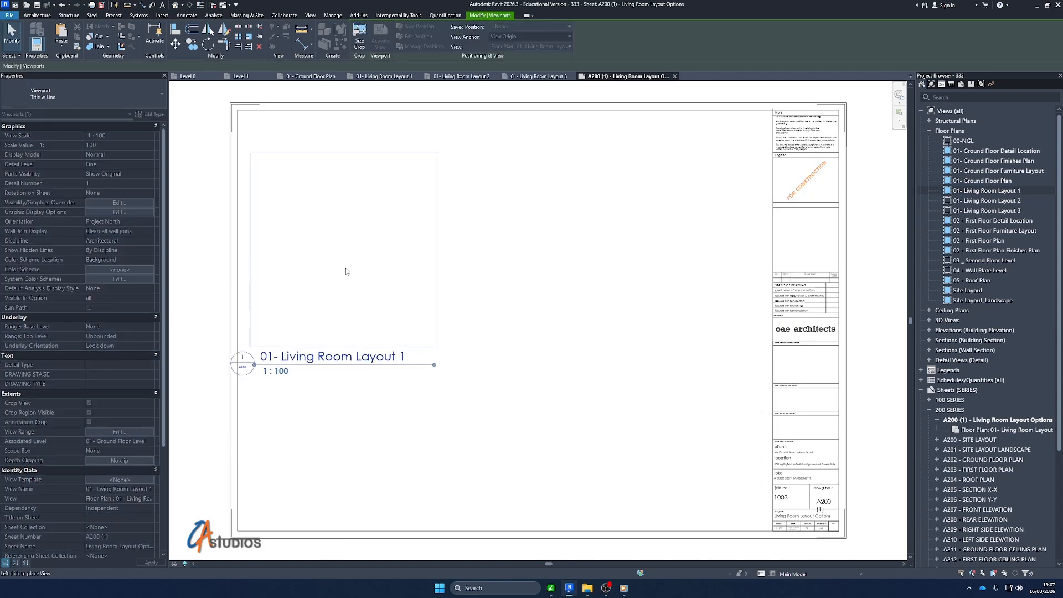
click(371, 302)
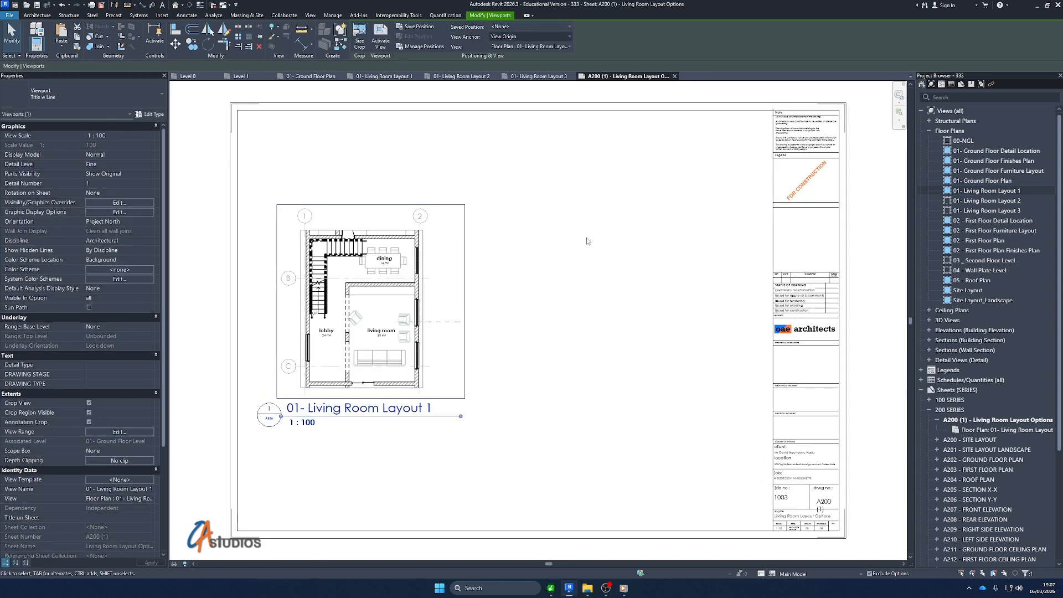
click(652, 238)
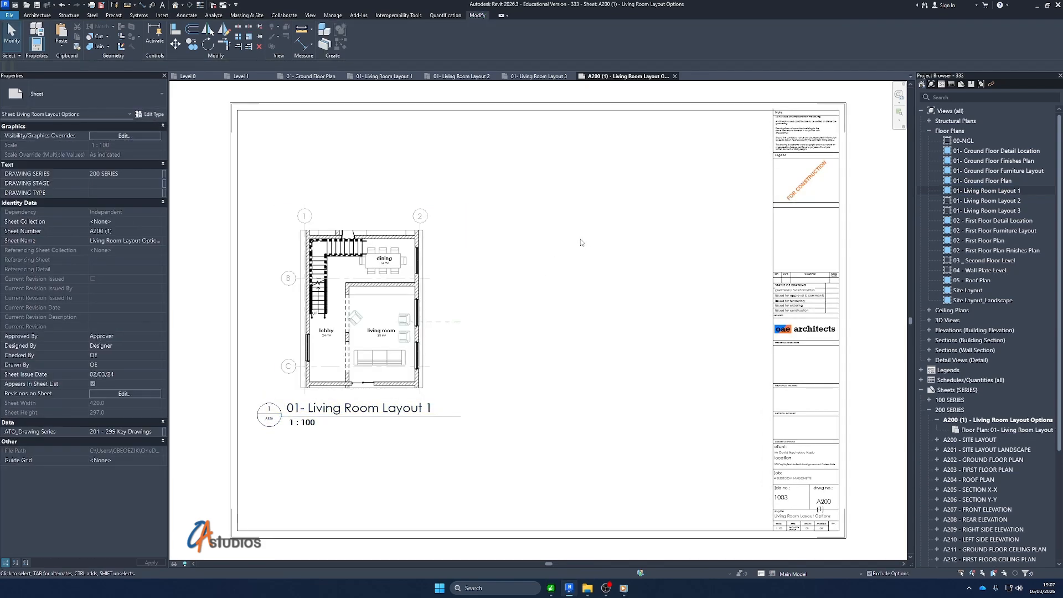
Place the 01- Living Room Layout 2 and 3 floor plans together on the sheet, aligned in a row with Layout 1
click(1006, 201)
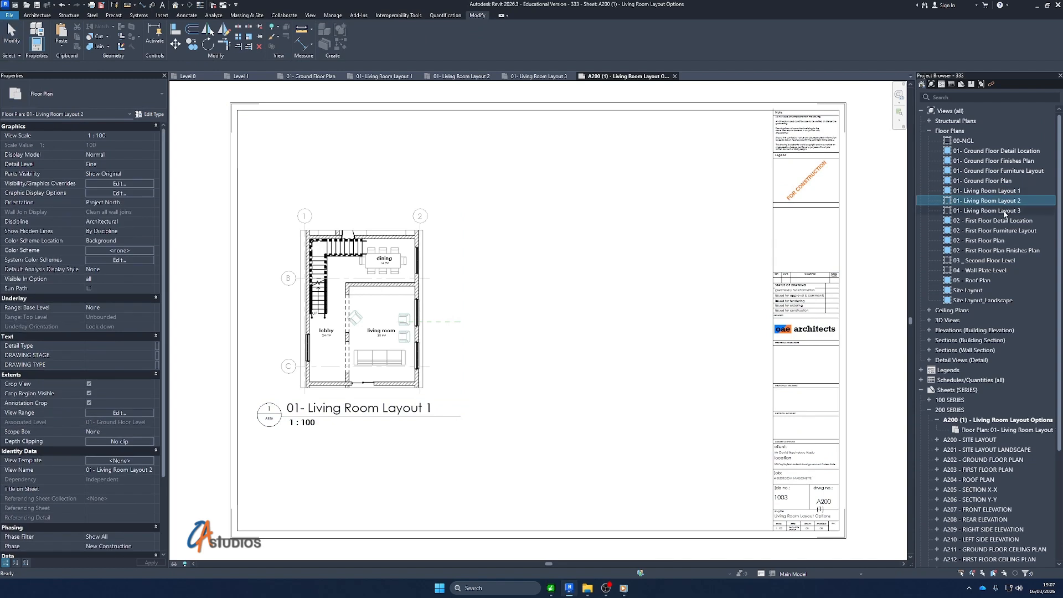
ctrl+click(1006, 211)
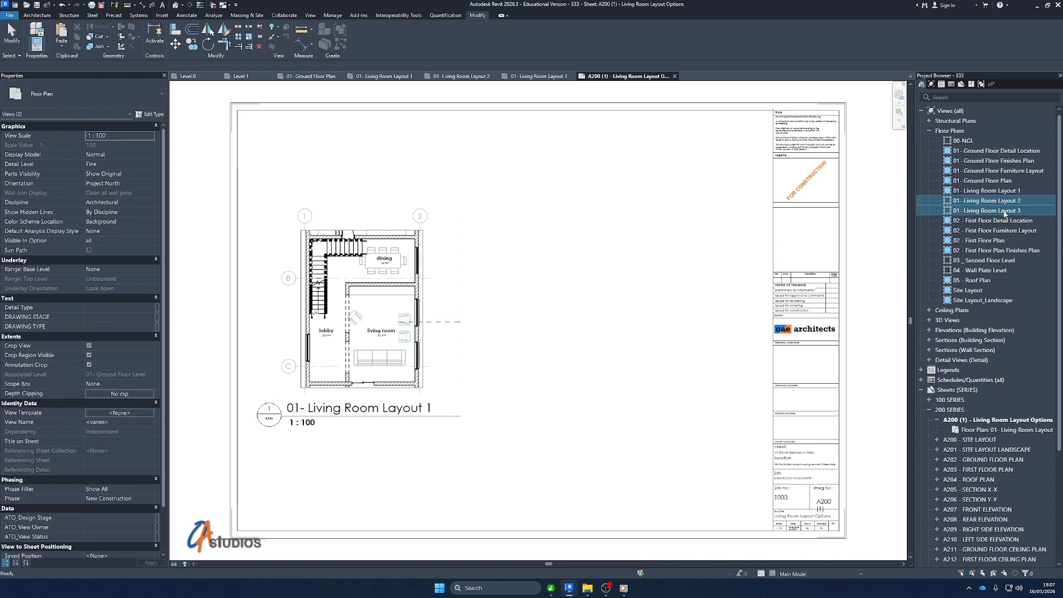
drag(522, 246, 519, 241)
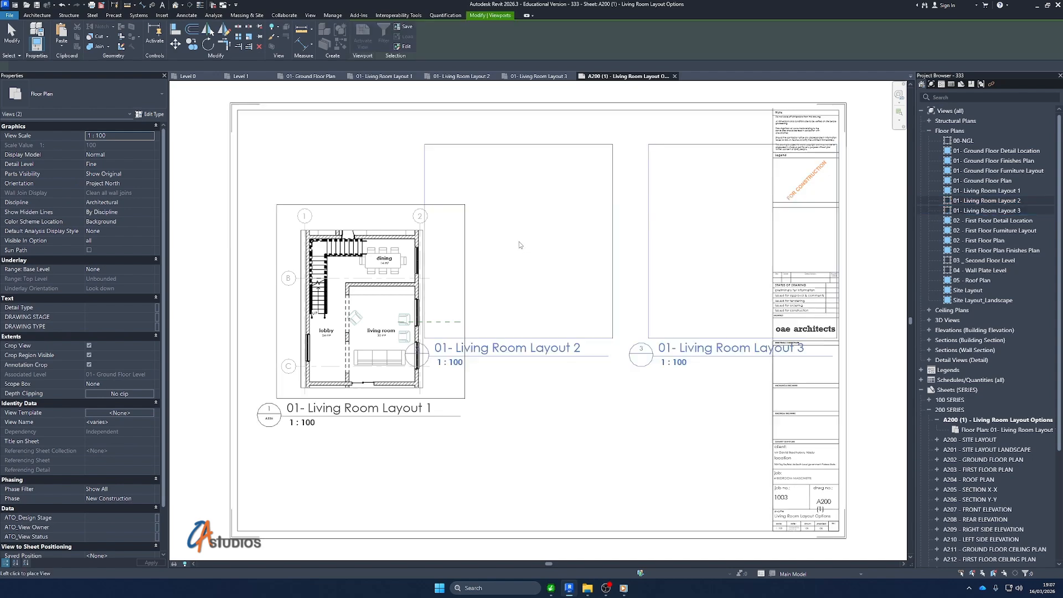
click(559, 304)
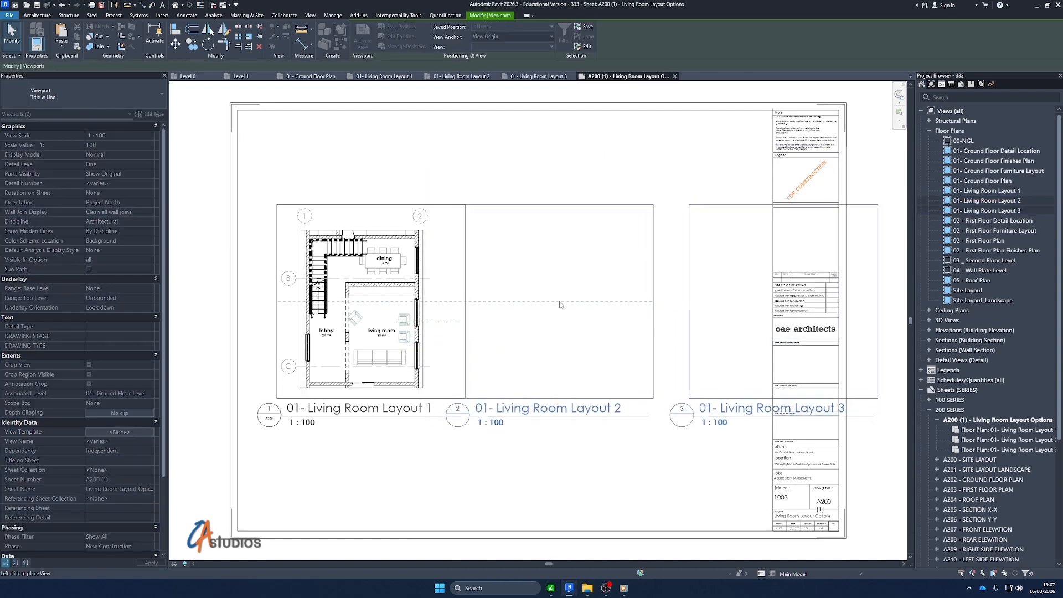
click(645, 457)
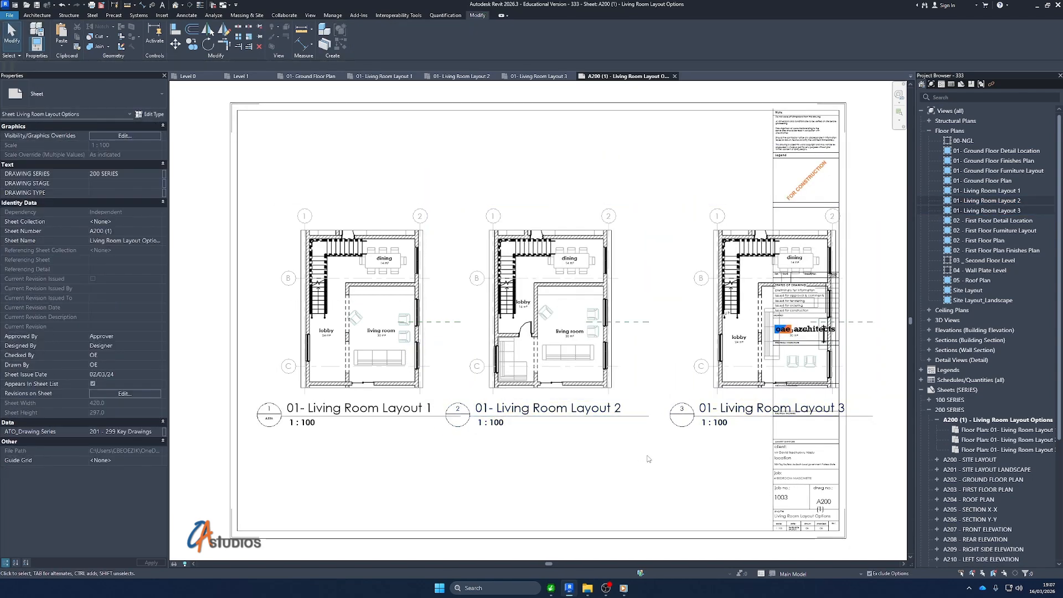
Move Layout 1 to the sheet's upper left, Layout 2 to its upper right, and Layout 3 centrally below them
drag(381, 282, 363, 187)
click(542, 319)
drag(541, 319, 619, 228)
click(759, 359)
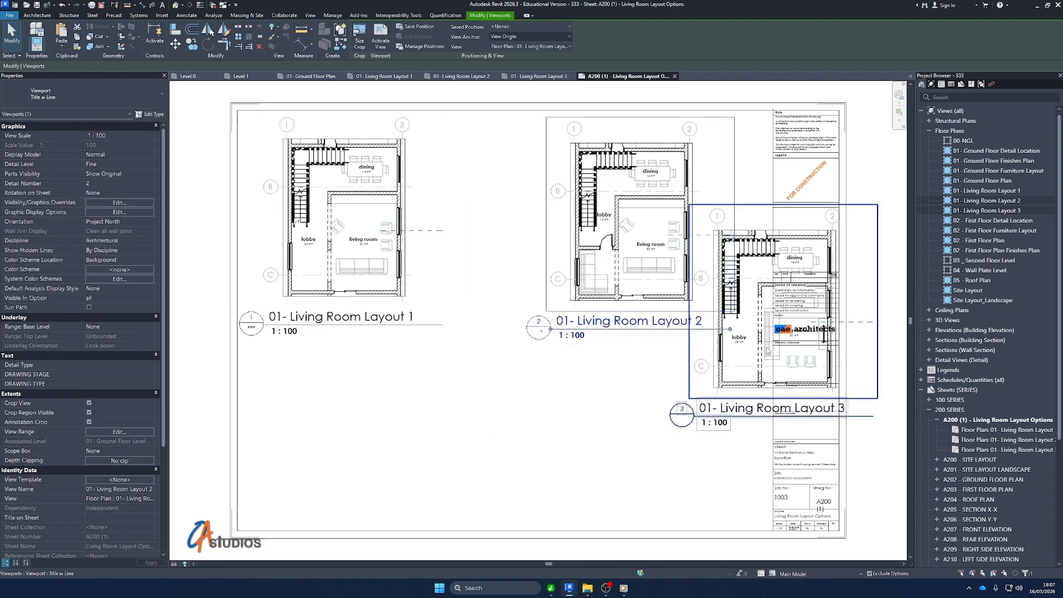
drag(803, 308, 534, 413)
Nudge the Living Room Layout 1 and 2 viewports slightly up the sheet and adjust Layout 1's height to roughly match Layout 2
click(678, 226)
drag(757, 202, 382, 206)
key(Up)
key(Up)
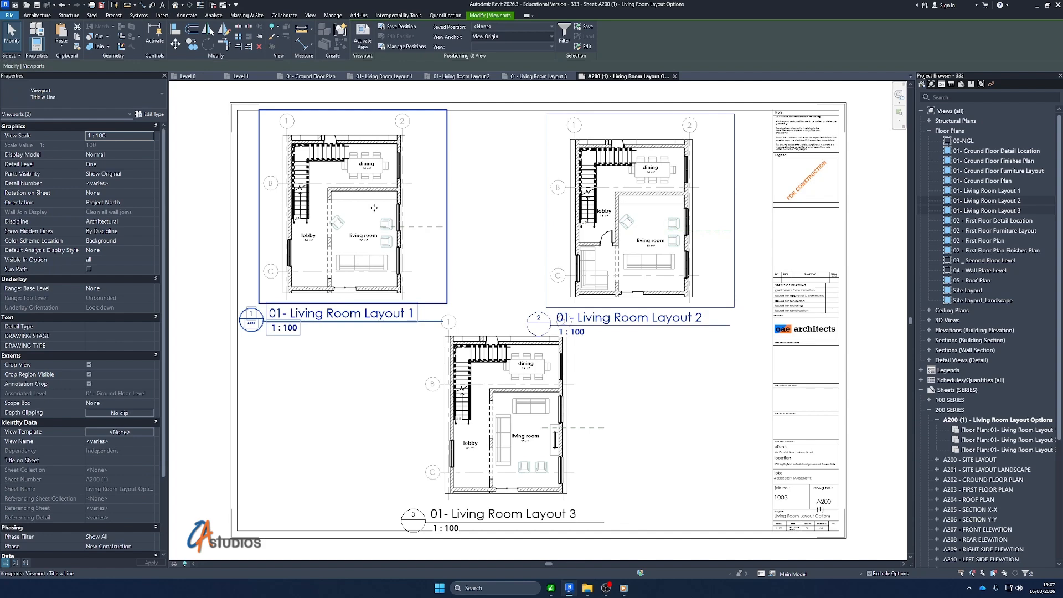
click(559, 249)
click(417, 216)
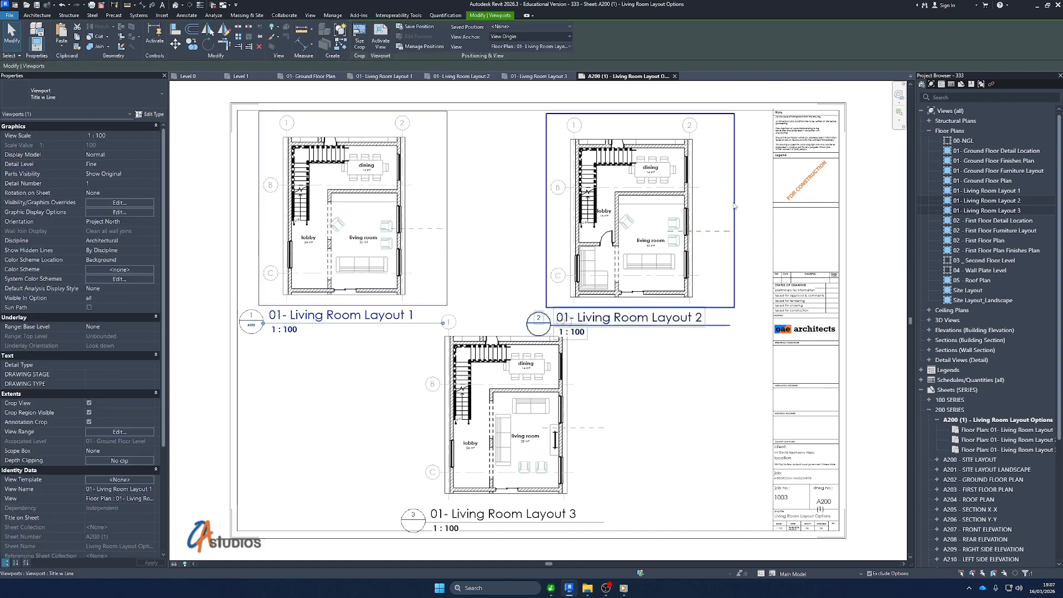
Move the Living Room Layout 3 view title to the left of its plan, in line with the Layout 1 title above
click(719, 380)
click(567, 397)
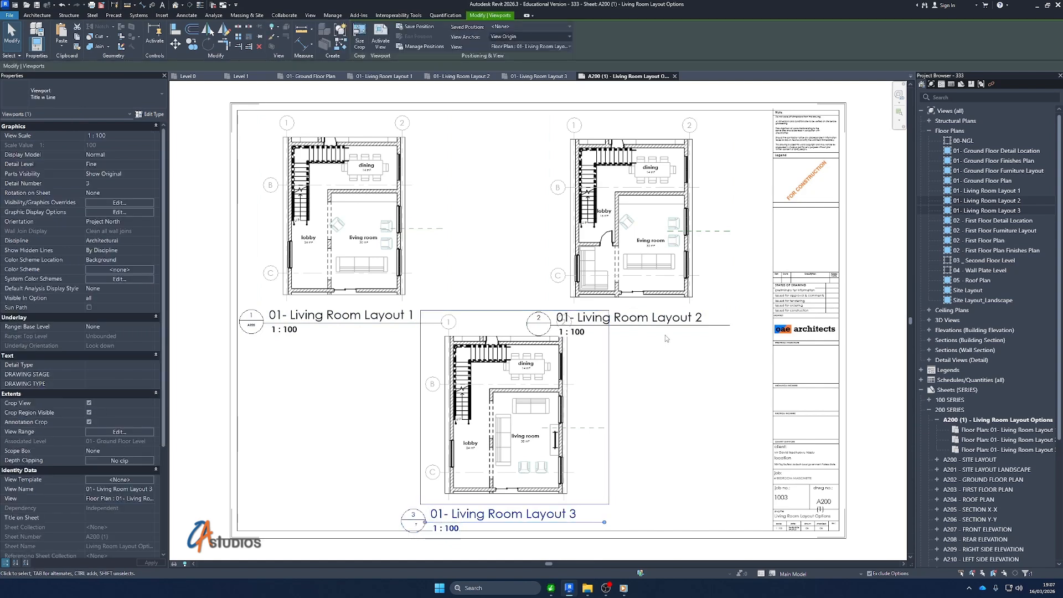
click(692, 439)
drag(526, 522, 364, 515)
Nudge the Living Room Layout 3 viewport down and slightly right, and raise its title into line with the Layout 1 title
drag(566, 414, 565, 421)
key(Down)
key(Down)
key(Down)
key(Down)
key(Down)
key(Down)
key(Down)
key(Down)
key(Down)
key(Down)
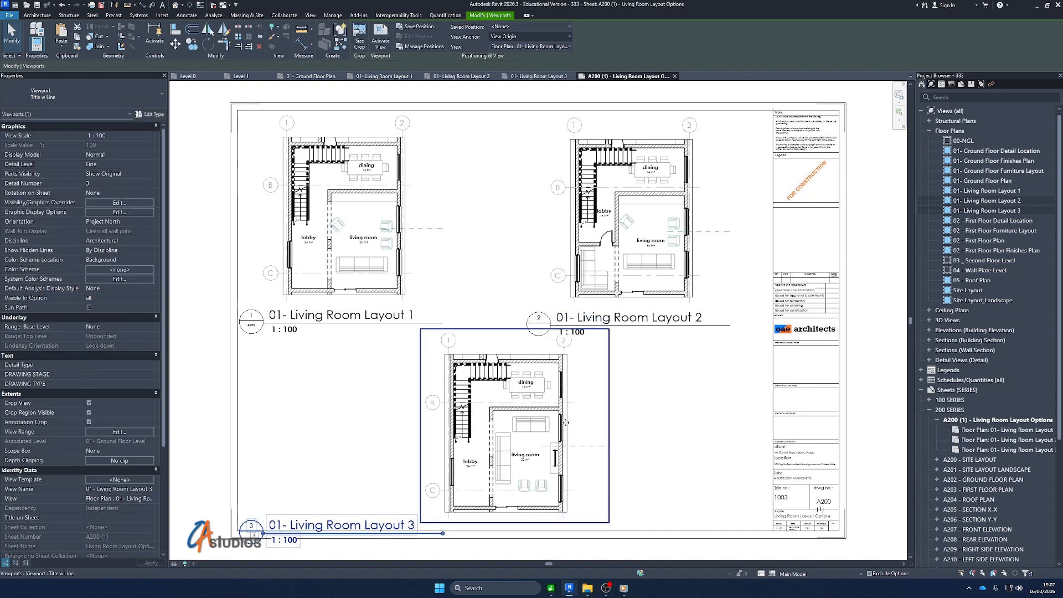
key(Right)
key(Right)
key(Right)
key(Down)
key(Down)
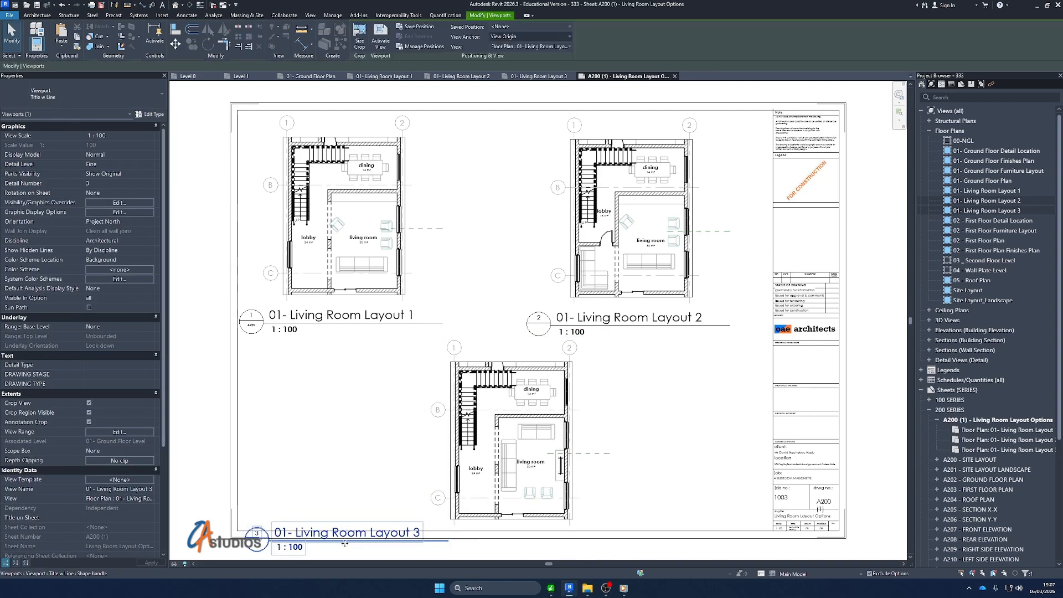
drag(336, 542, 329, 517)
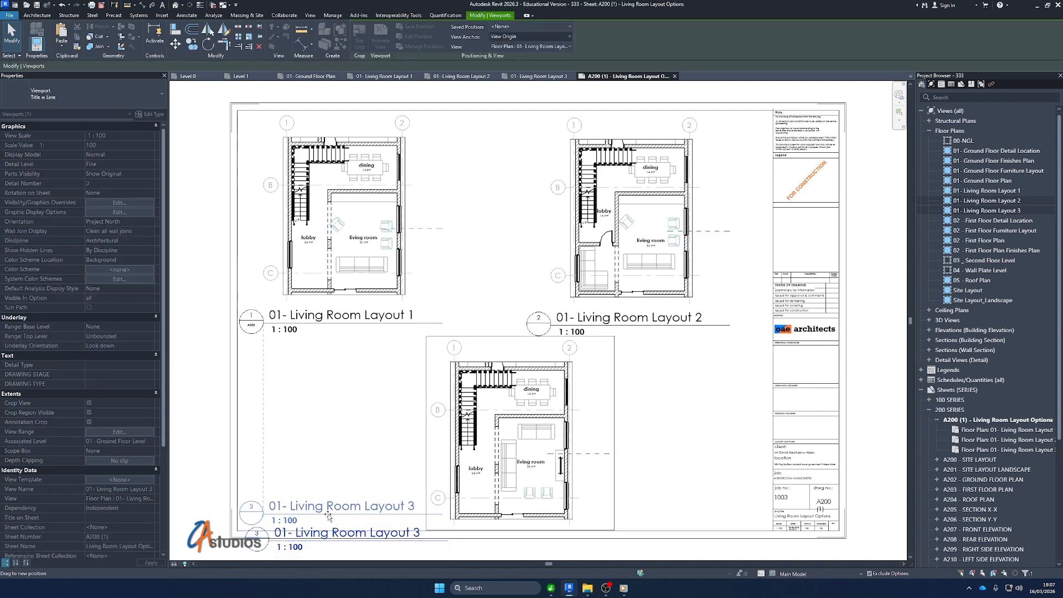
key(Escape)
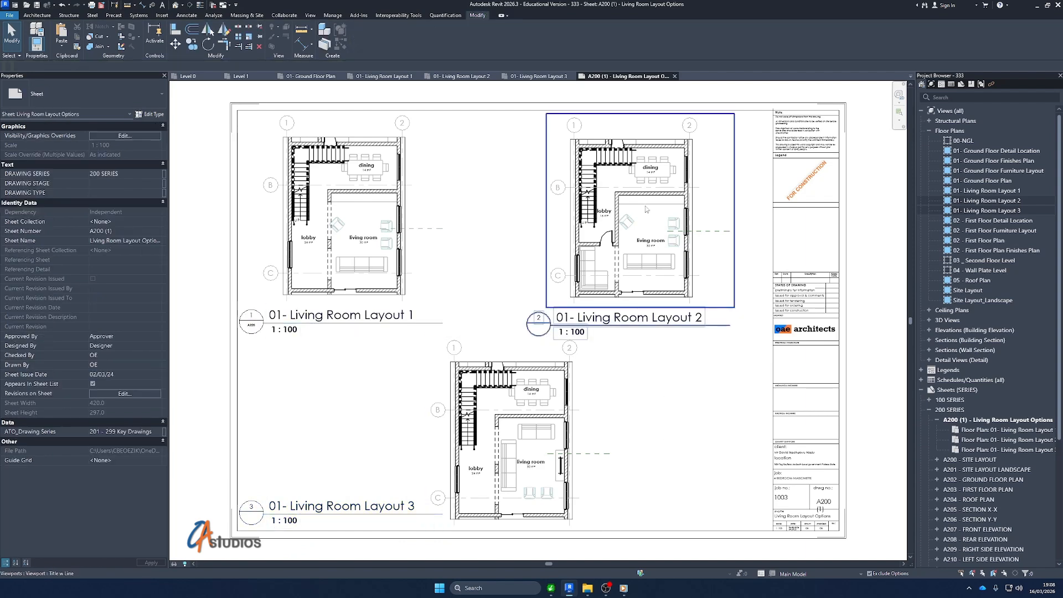
Shift the Living Room Layout 1 viewport slightly right on the sheet, closer to Layout 2
drag(392, 177, 409, 178)
click(753, 194)
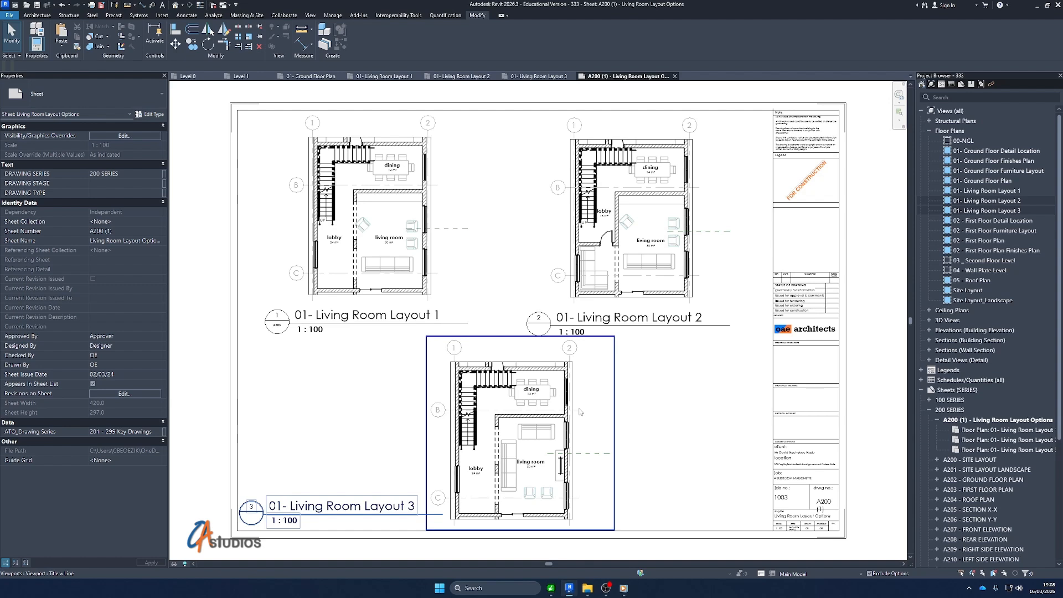
click(224, 410)
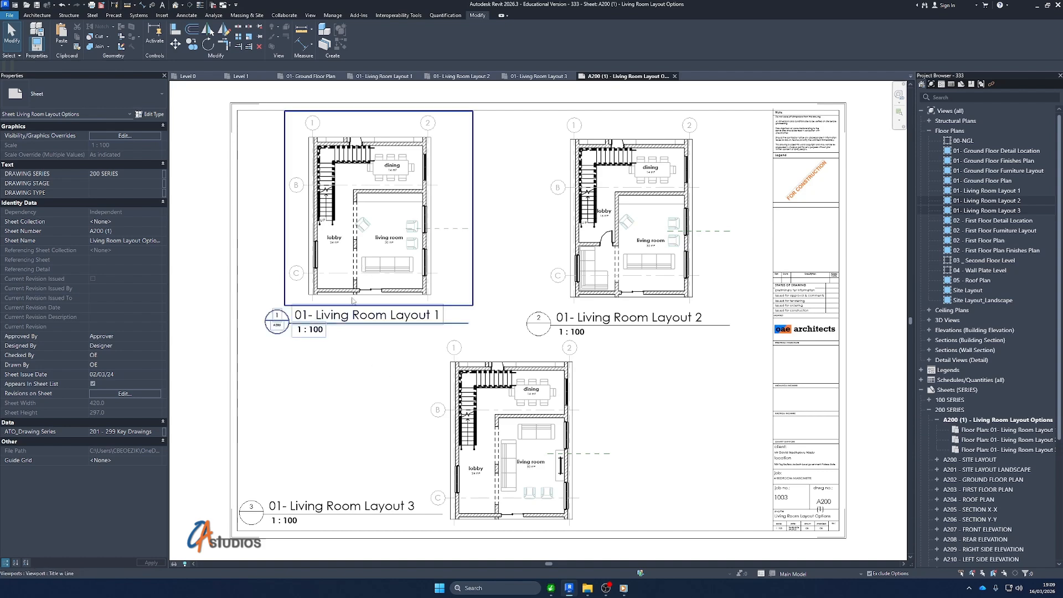
Activate the Living Room Layout 1 view on the sheet to edit the wall stub between lobby and living room
scroll(359, 308, up, 5)
double_click(332, 276)
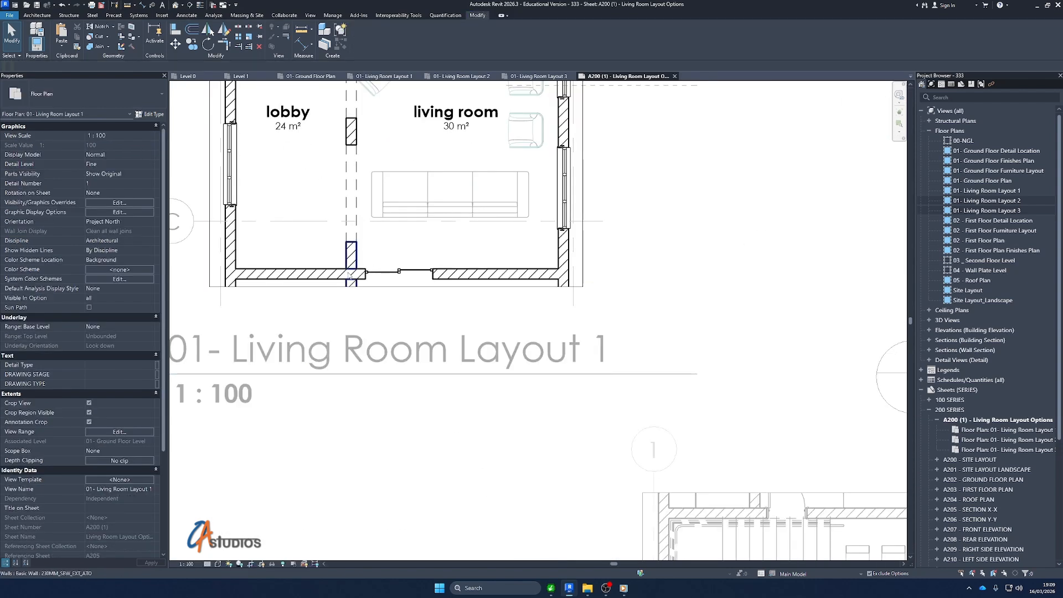
scroll(332, 276, up, 3)
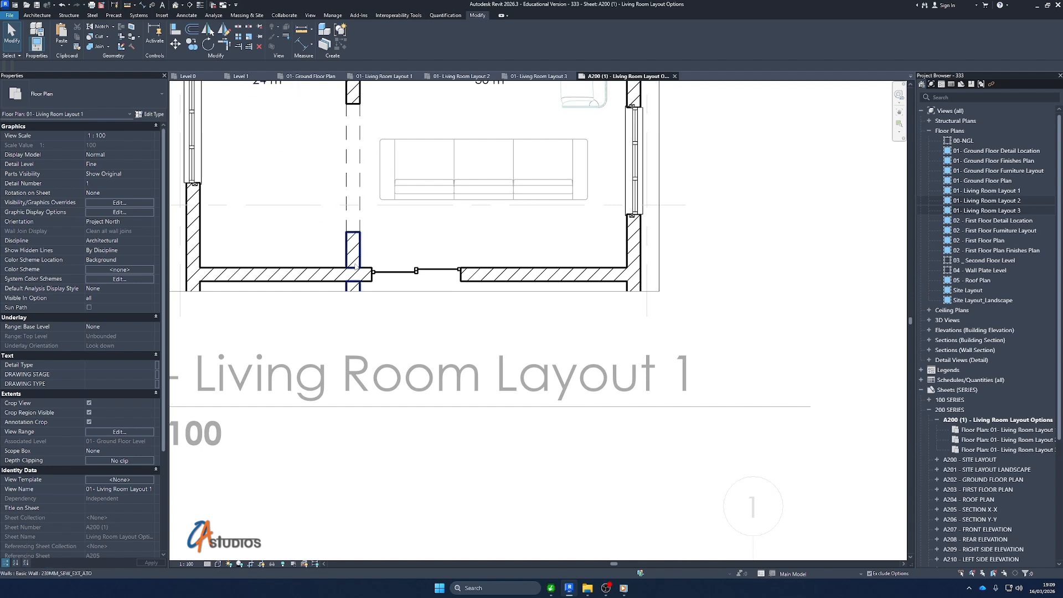
Try to join the short wall stub between lobby and living room to the exterior wall it crosses
key(j)
key(g)
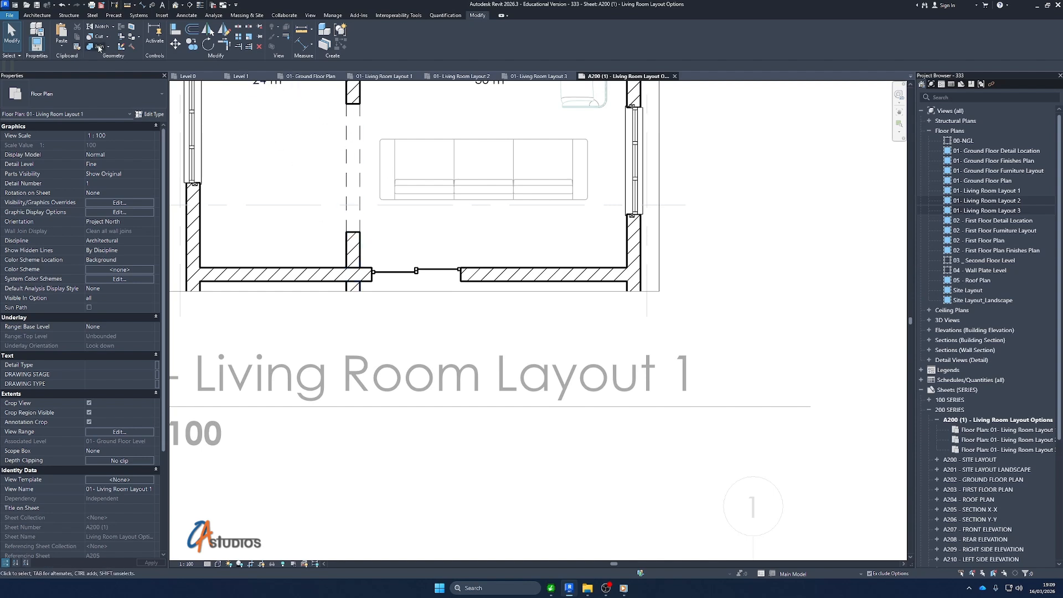
click(361, 252)
click(331, 267)
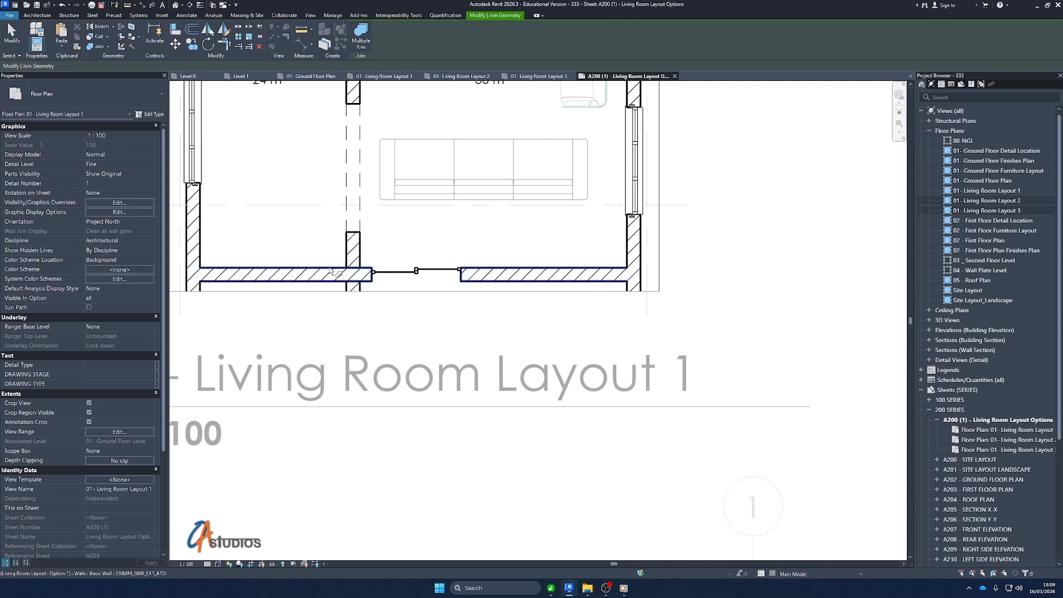
click(327, 268)
click(361, 256)
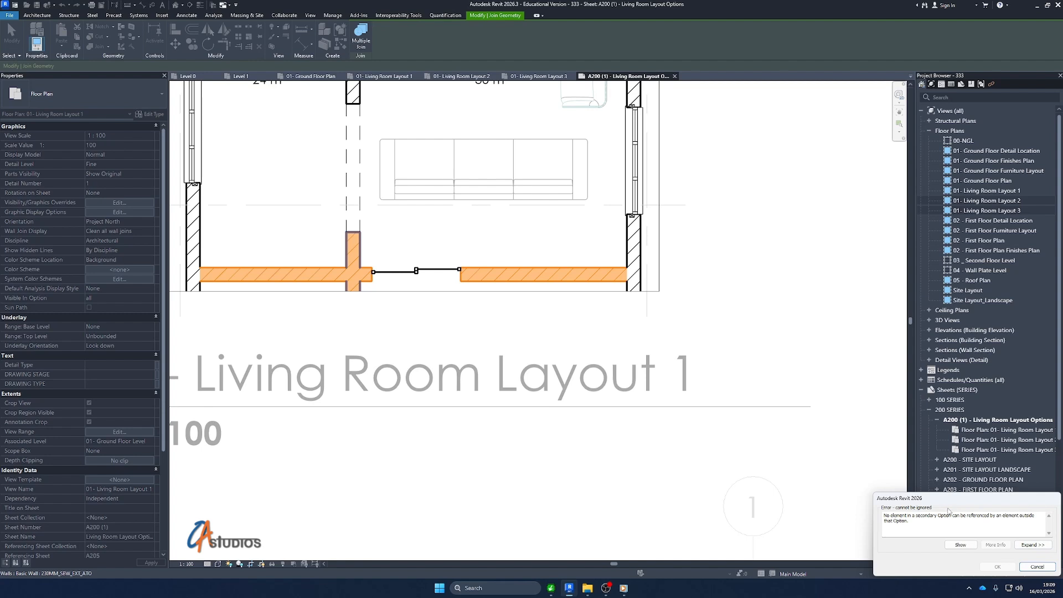
click(1038, 570)
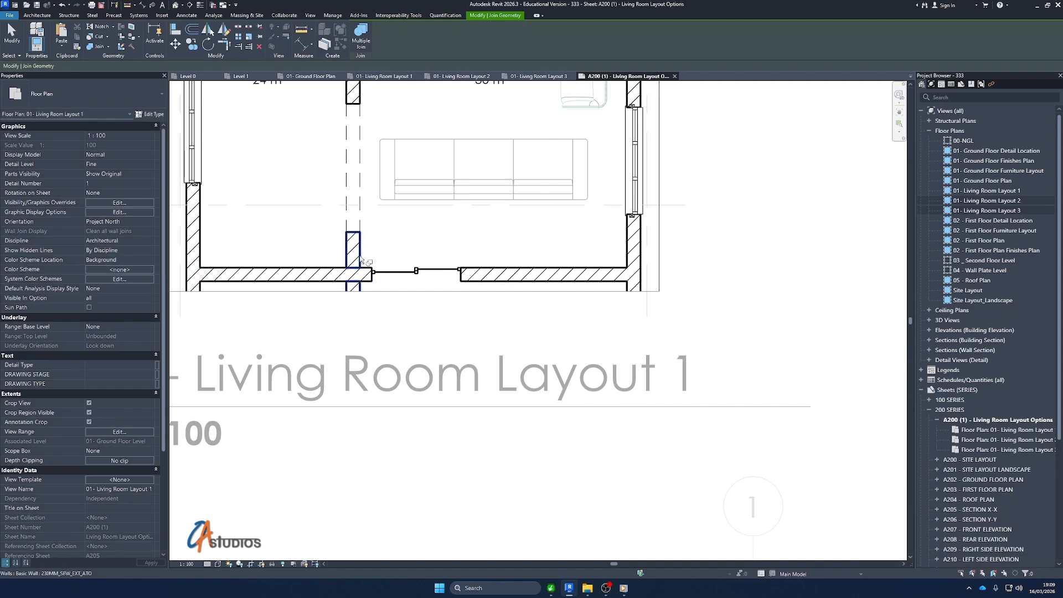
Add the wall stub between lobby and living room to the Living Room Layout design option set
right_click(386, 230)
click(352, 254)
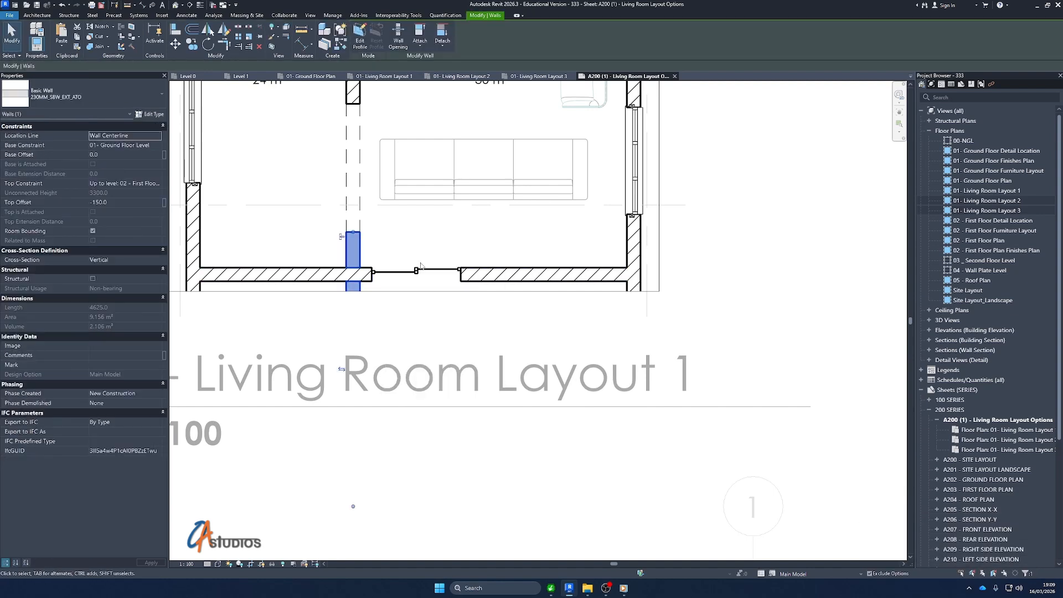
click(773, 573)
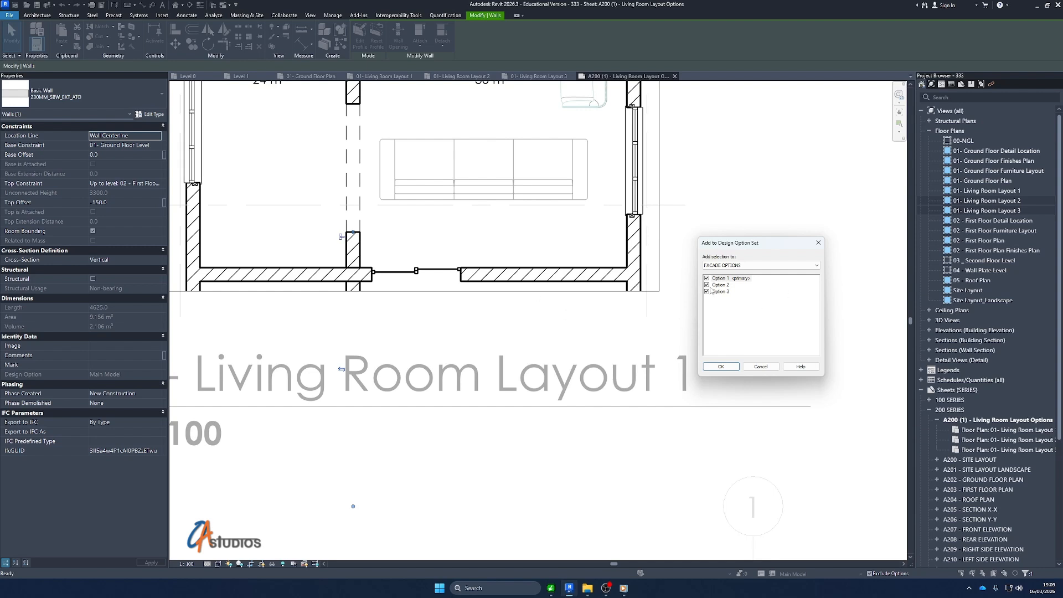
click(722, 265)
click(730, 279)
click(721, 367)
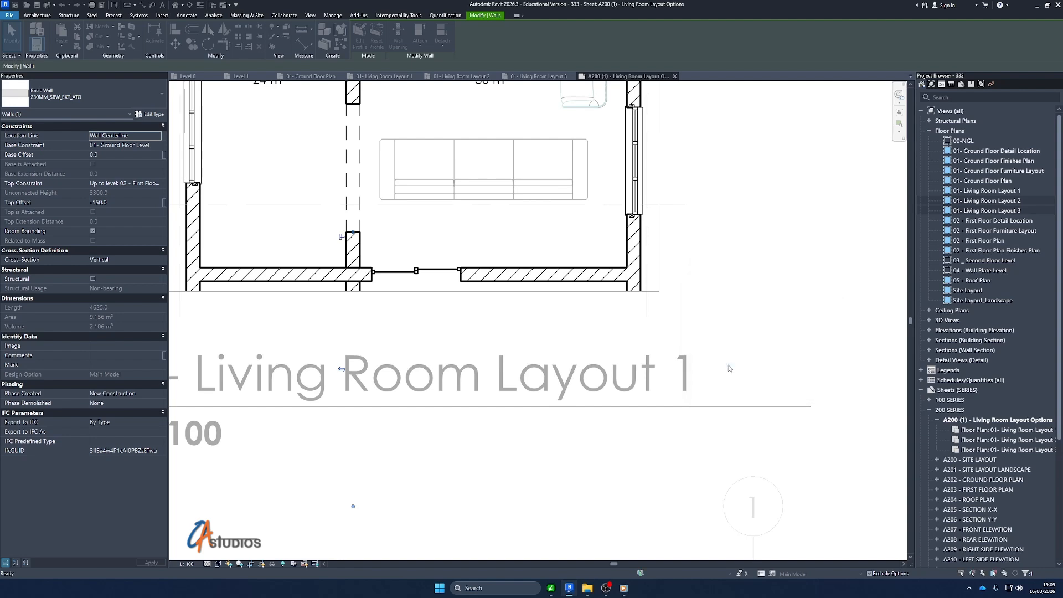
scroll(411, 355, down, 3)
scroll(374, 244, up, 6)
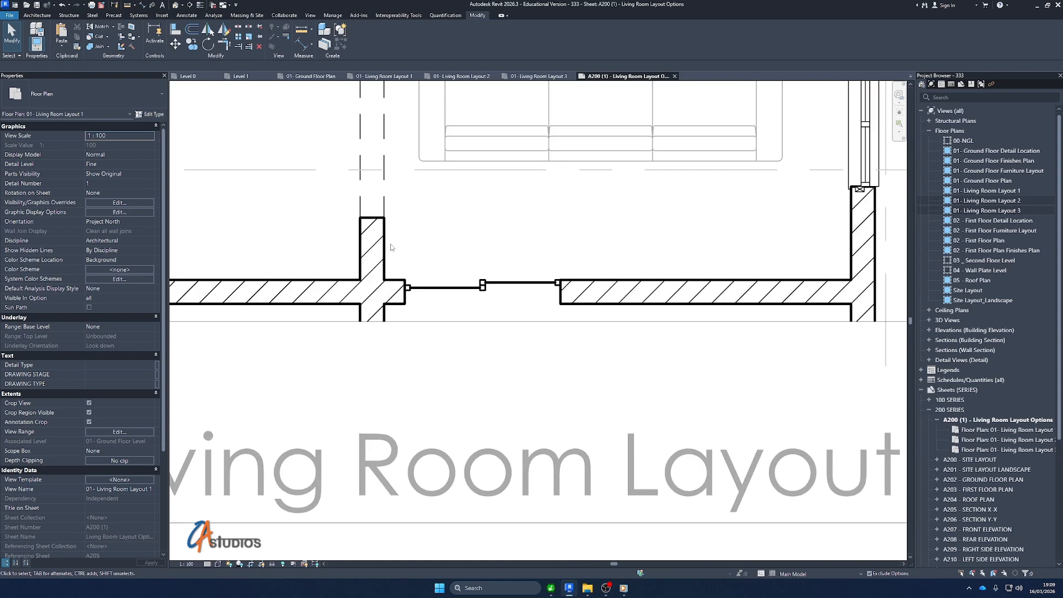
Examine the wall junctions between lobby and living room in all three layout plans on the sheet
scroll(400, 282, down, 2)
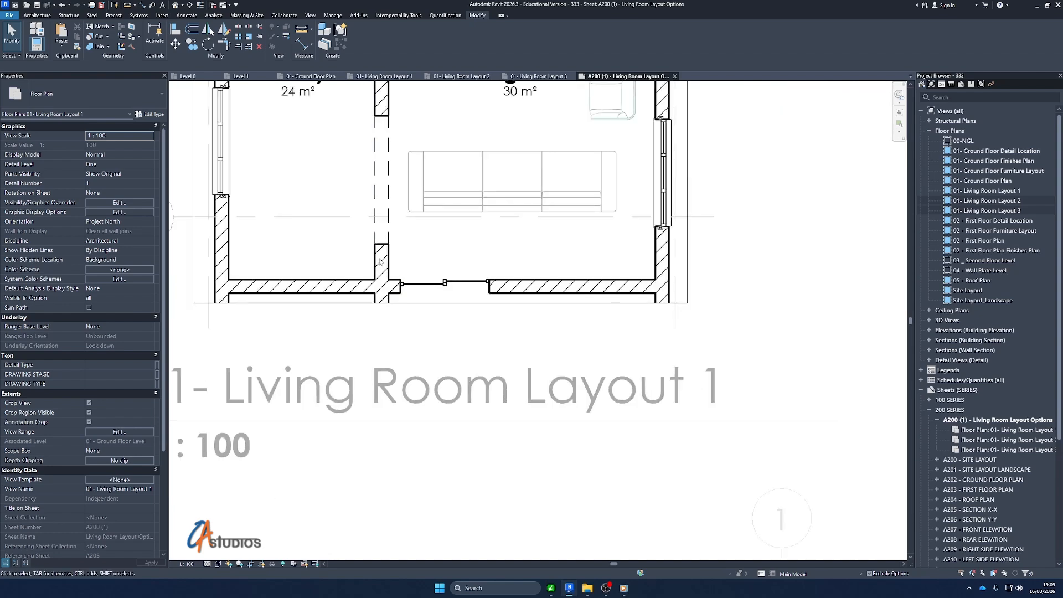
scroll(473, 297, down, 2)
scroll(445, 374, down, 2)
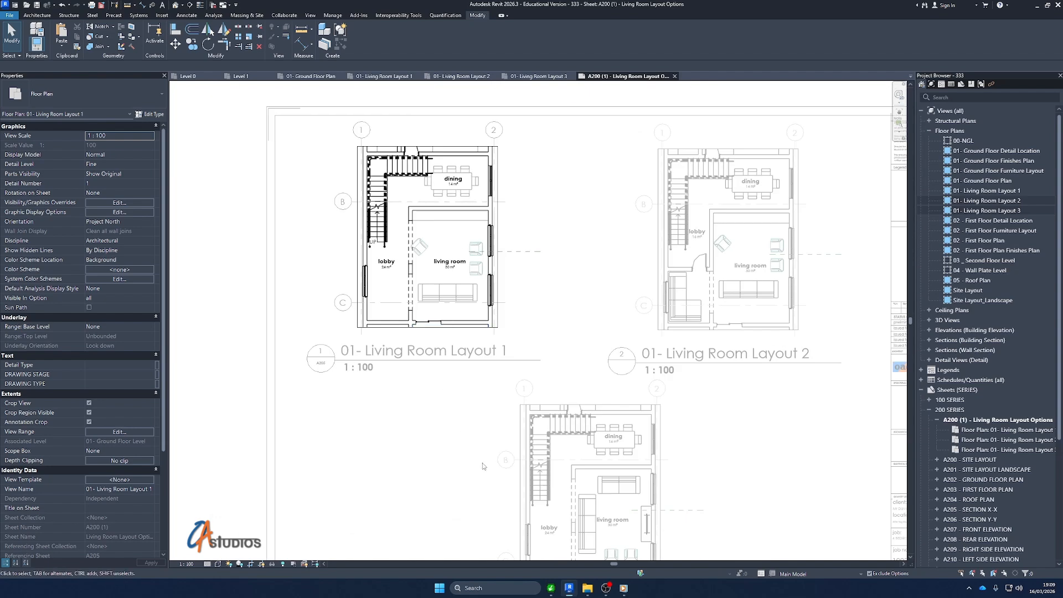
scroll(731, 413, down, 2)
scroll(618, 443, up, 2)
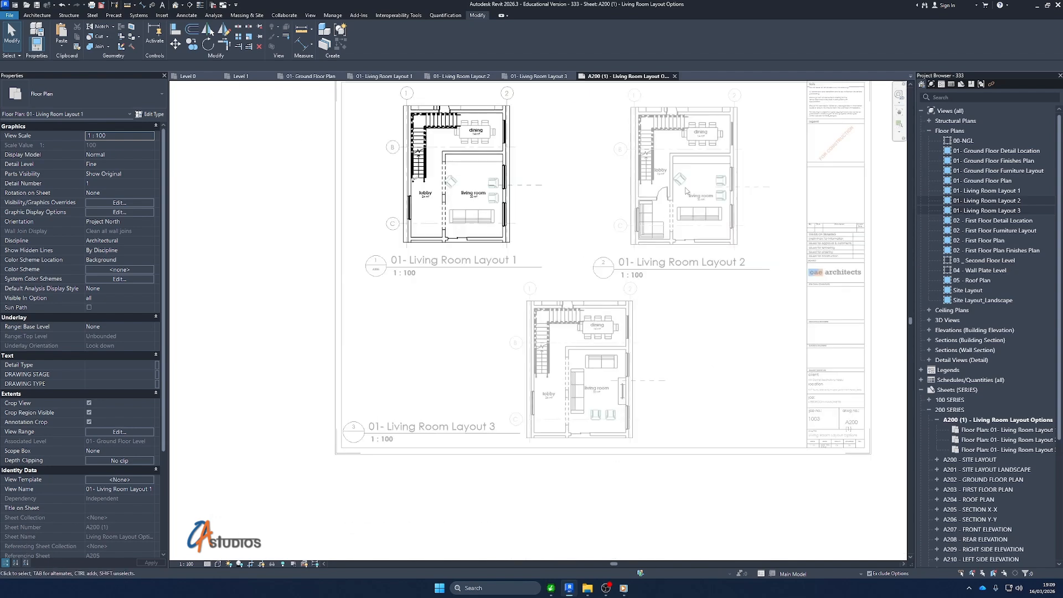
scroll(674, 235, up, 2)
scroll(672, 242, down, 2)
scroll(708, 249, up, 1)
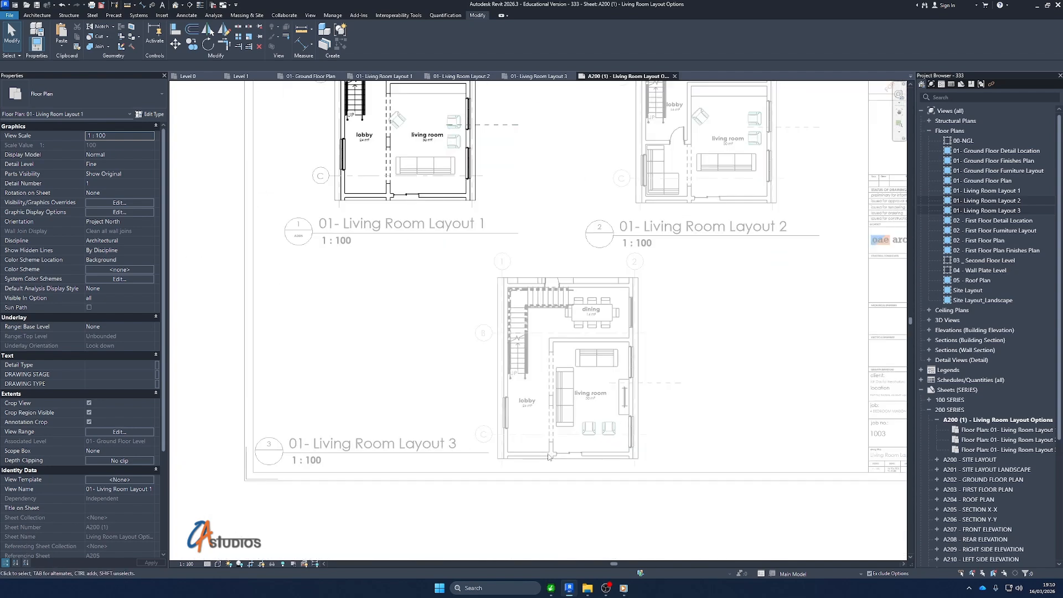
scroll(751, 258, down, 3)
Deactivate the Living Room Layout 1 view and fit the whole sheet on screen
click(755, 194)
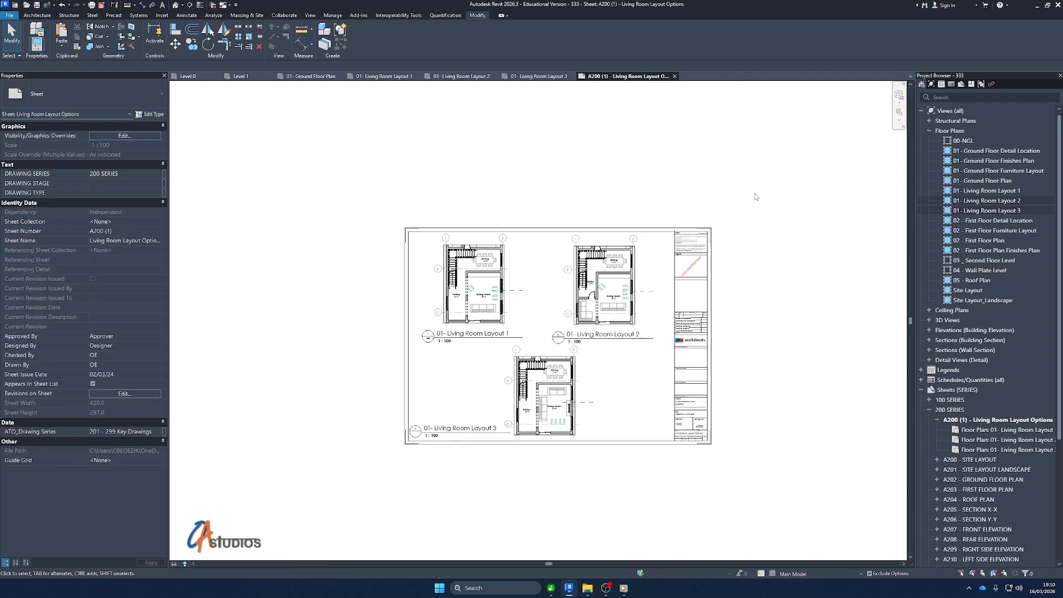
right_click(522, 179)
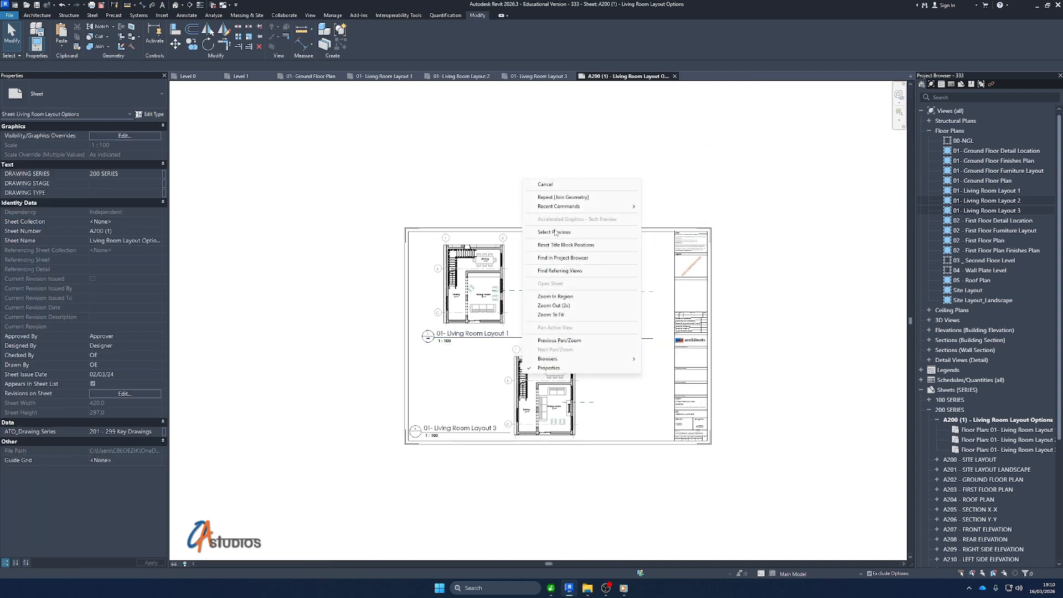
click(573, 316)
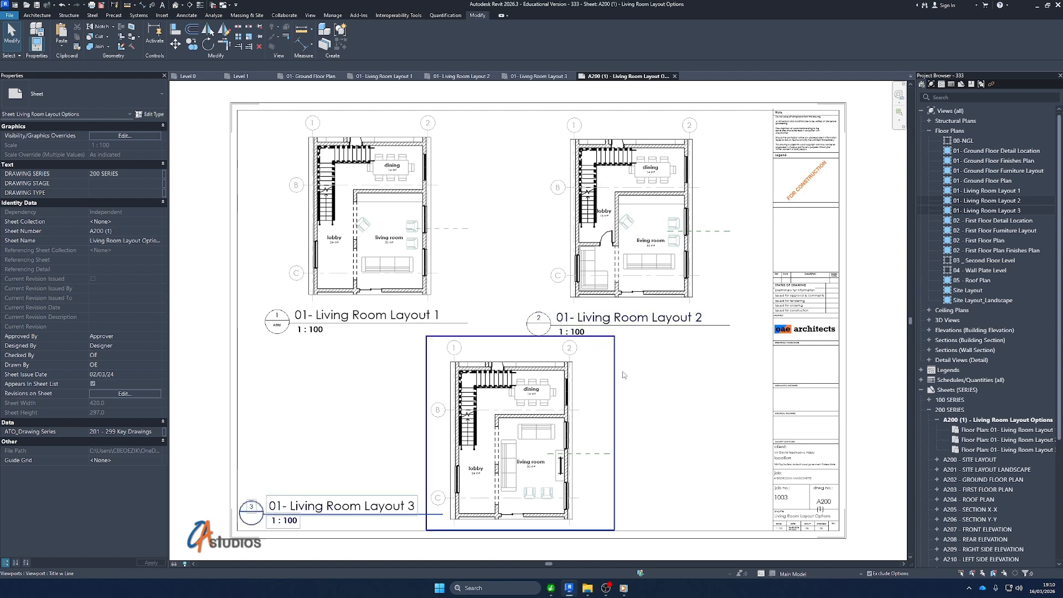